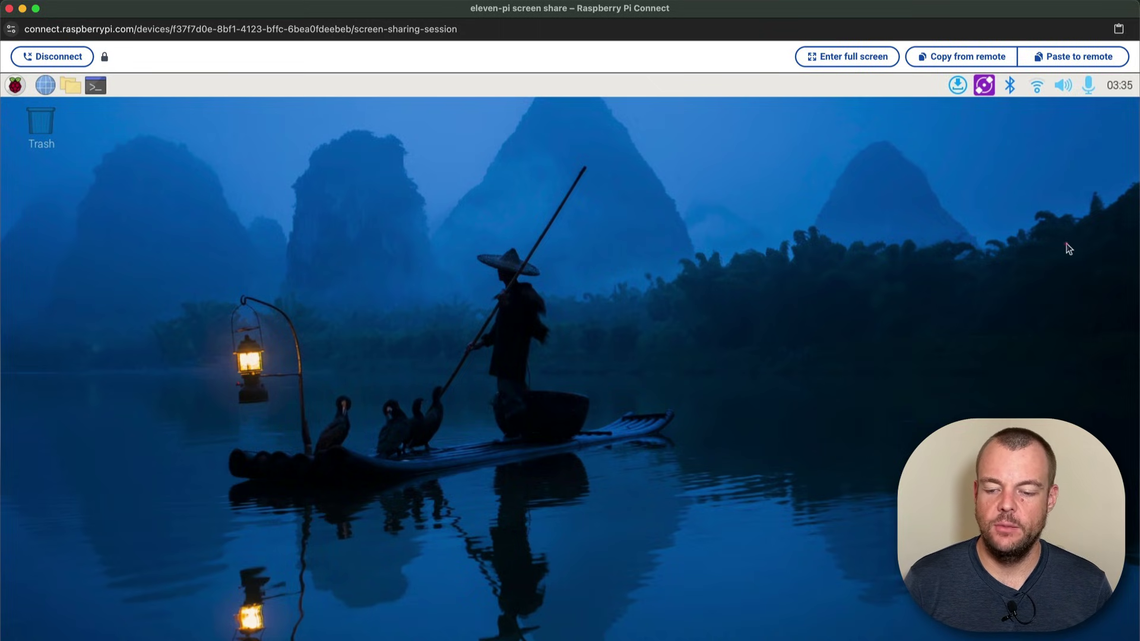
Check the microphone volume and list the Pi's microphone and speaker devices
{"action": "left_click", "coordinate": [1062, 82]}
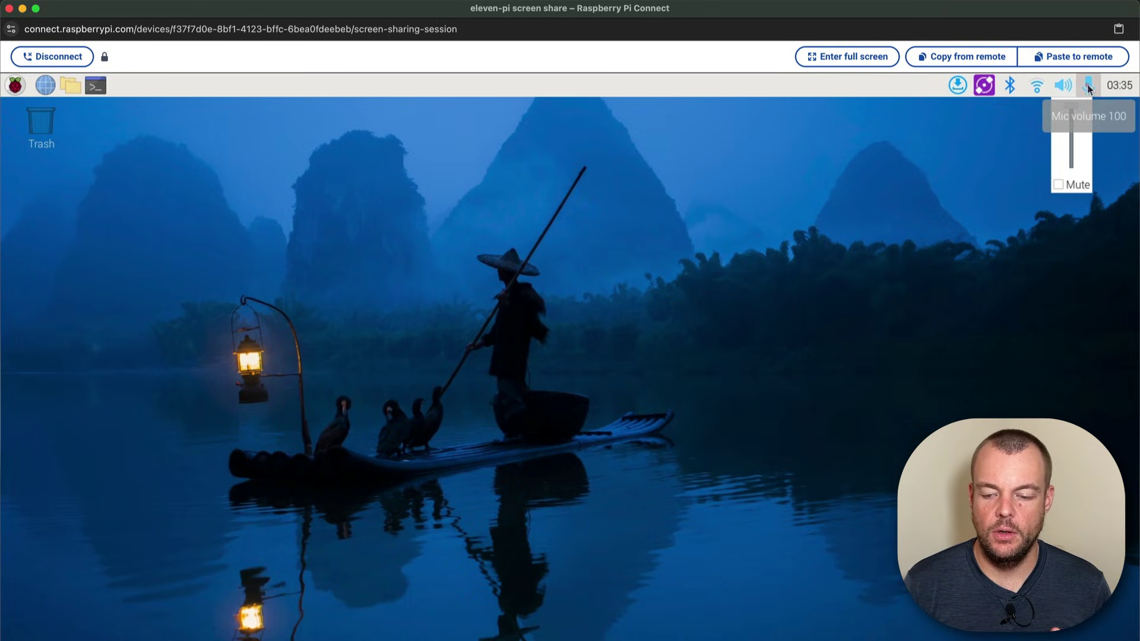
{"action": "right_click", "coordinate": [1088, 84]}
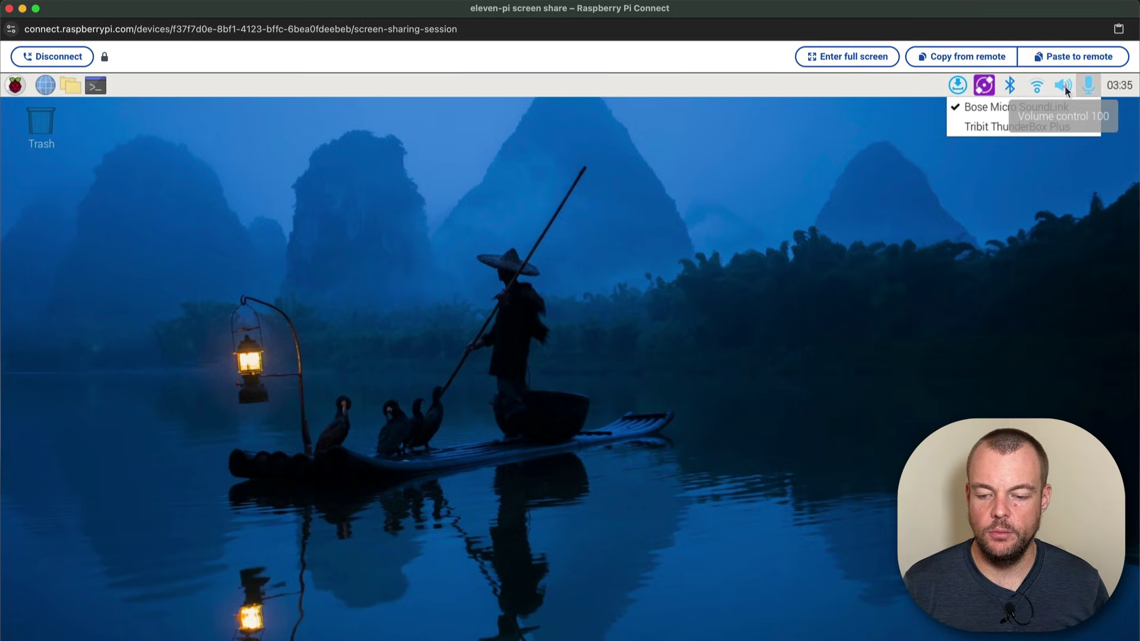
{"action": "left_click", "coordinate": [1066, 91]}
{"action": "right_click", "coordinate": [1066, 90]}
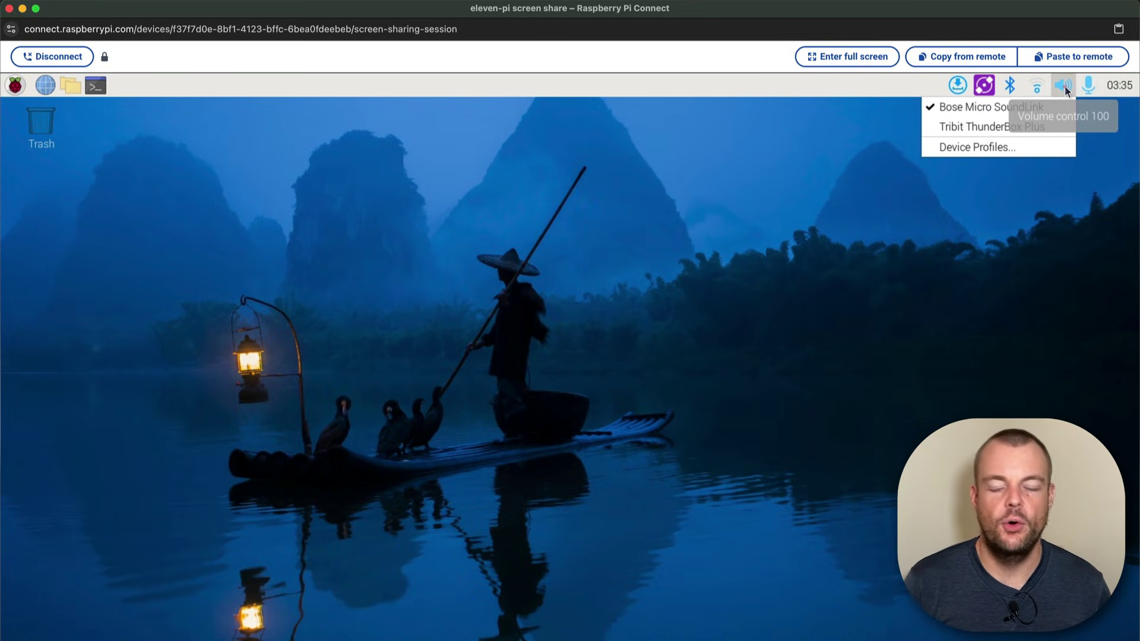
{"action": "left_click", "coordinate": [1025, 281]}
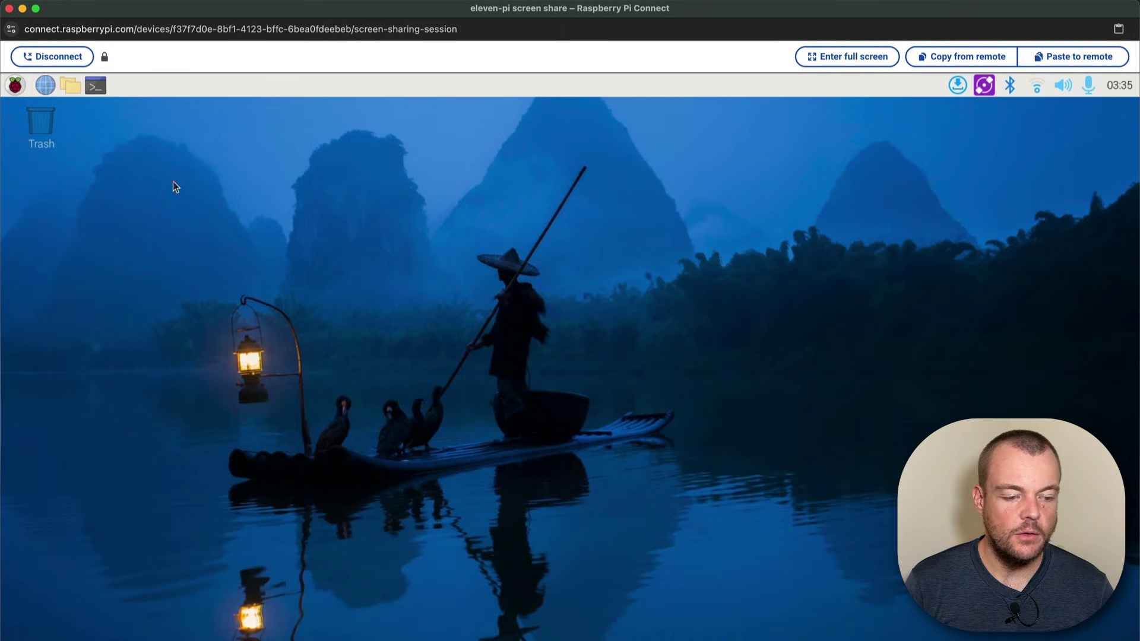
Open a Pi terminal maximized to the full desktop with enlarged text
{"action": "left_click", "coordinate": [96, 87]}
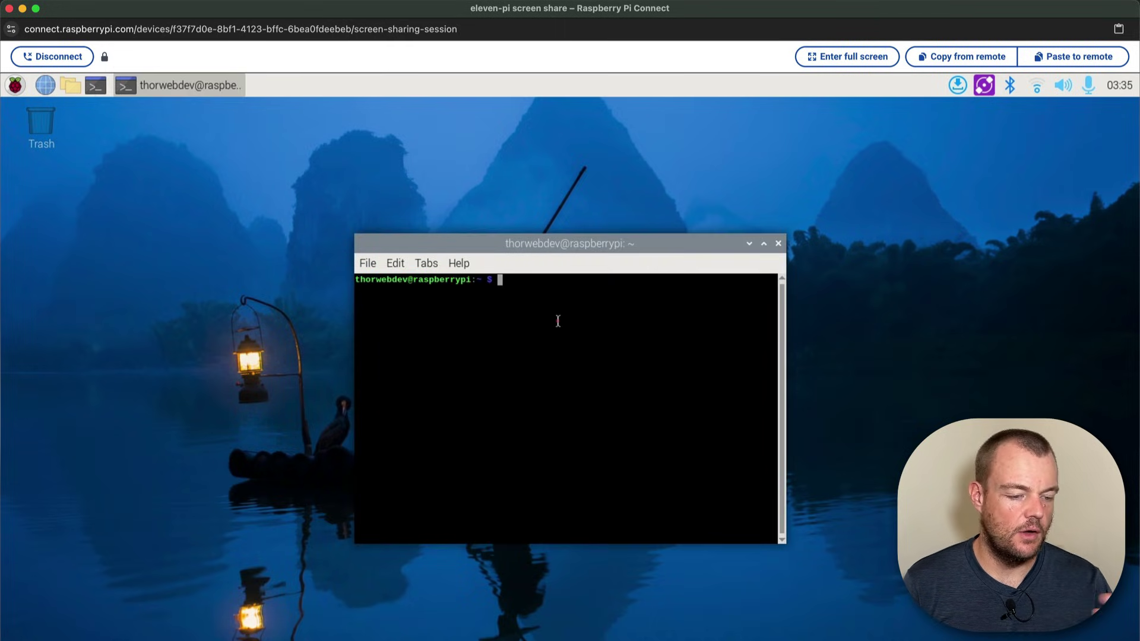
{"action": "double_click", "coordinate": [693, 243]}
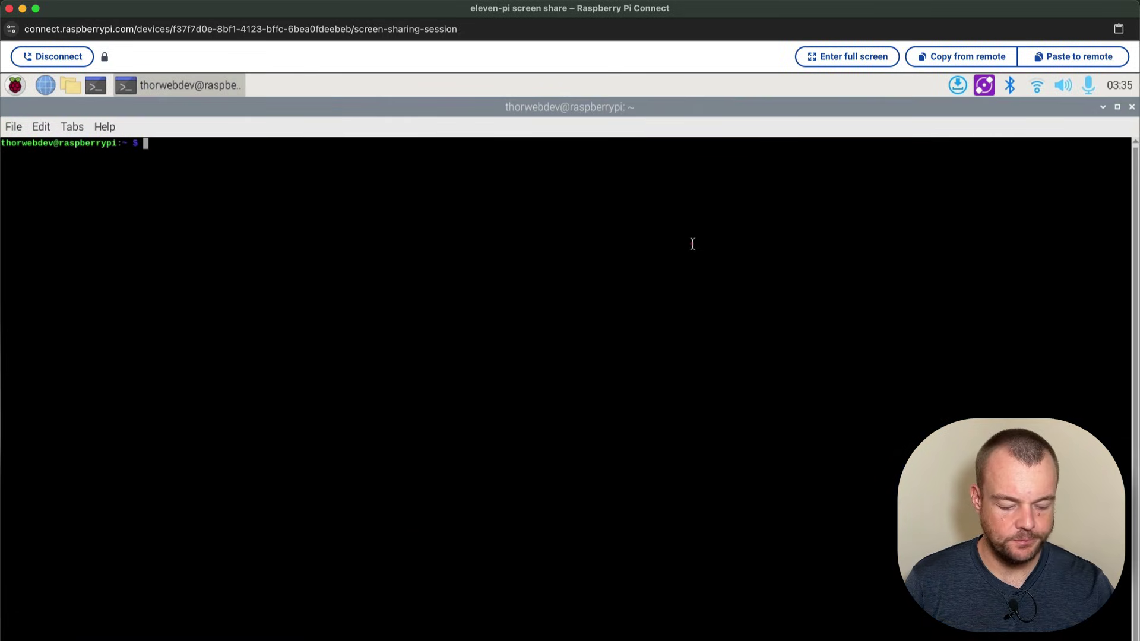
{"action": "key", "text": "ctrl+plus"}
{"action": "key", "text": "ctrl+plus"}
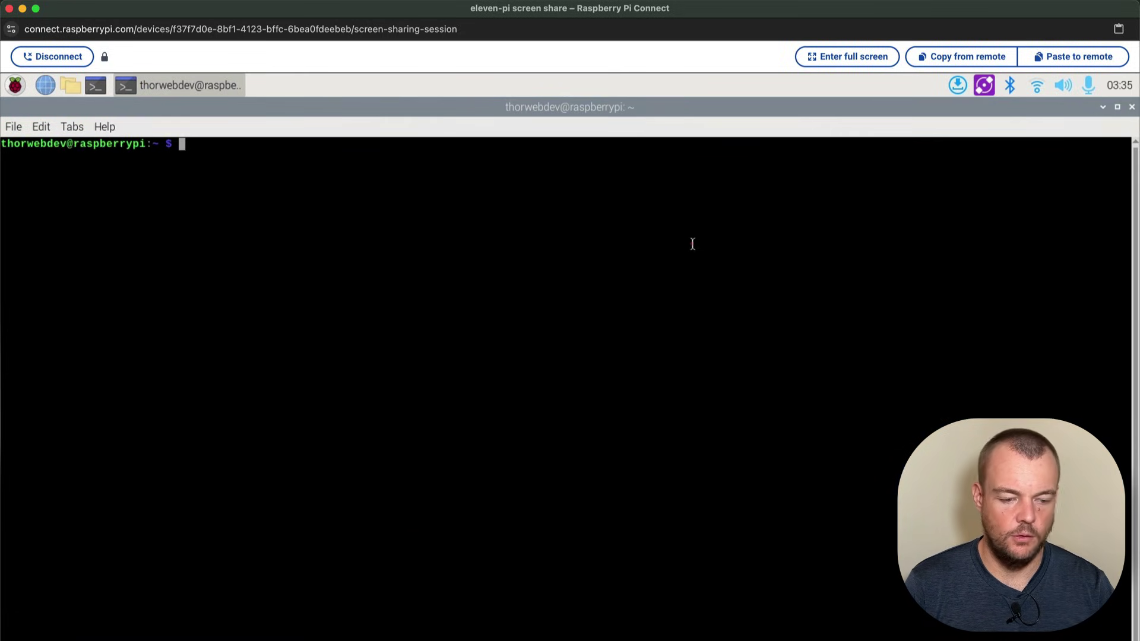
{"action": "key", "text": "ctrl+plus"}
{"action": "key", "text": "ctrl+plus"}
{"action": "key", "text": "ctrl+plus"}
{"action": "key", "text": "ctrl+plus"}
{"action": "key", "text": "ctrl+plus"}
{"action": "key", "text": "ctrl+plus"}
{"action": "key", "text": "ctrl+plus"}
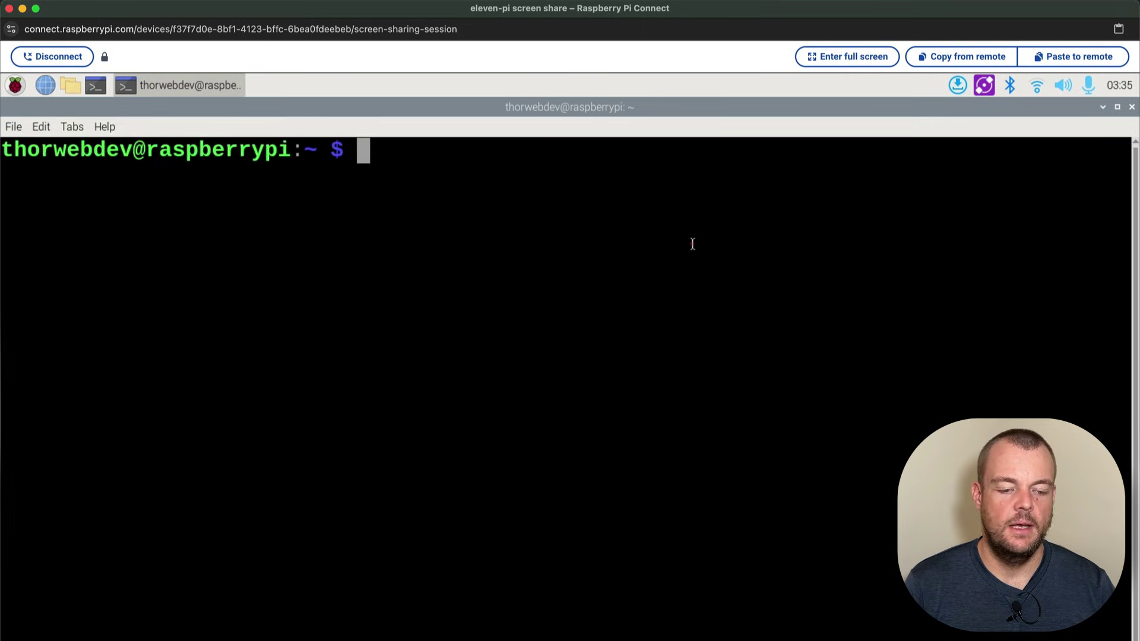
{"action": "key", "text": "ctrl+plus"}
{"action": "key", "text": "ctrl+plus"}
{"action": "type", "text": "cd "}
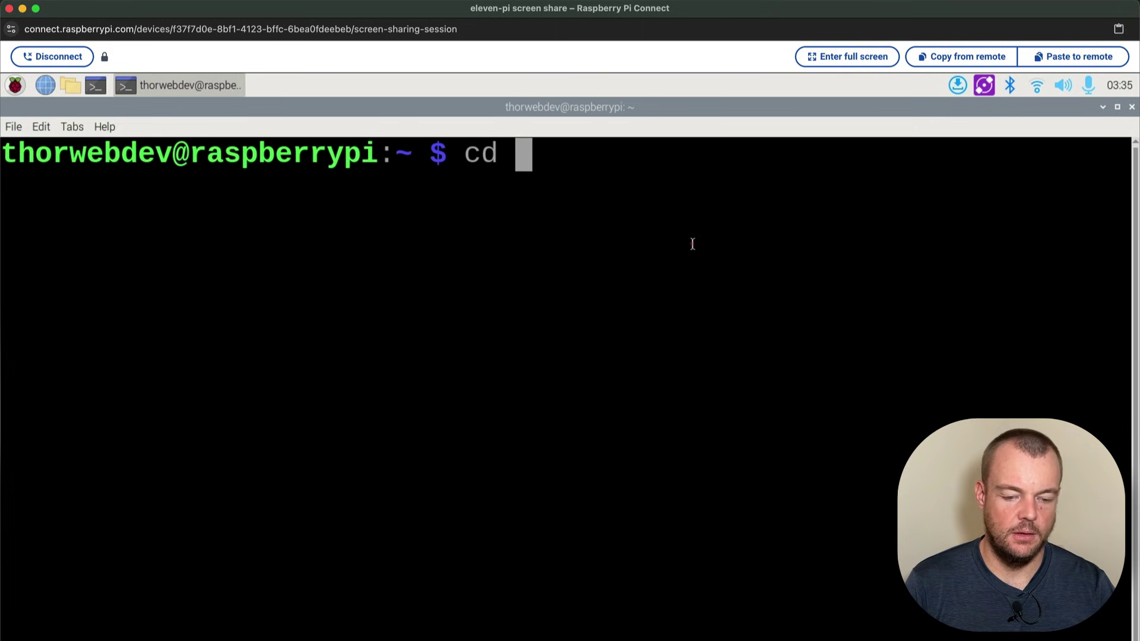
{"action": "type", "text": "Do"}
Change into Documents/code/hotword/eleven-alexa-clone and clear the screen
{"action": "key", "text": "Tab"}
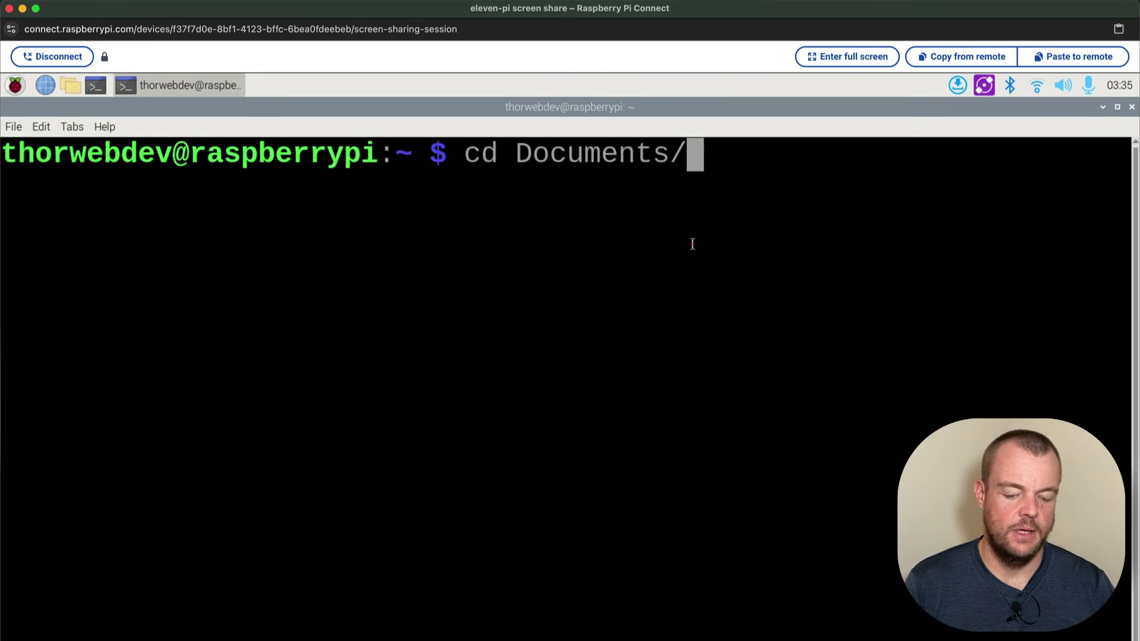
{"action": "type", "text": "code/"}
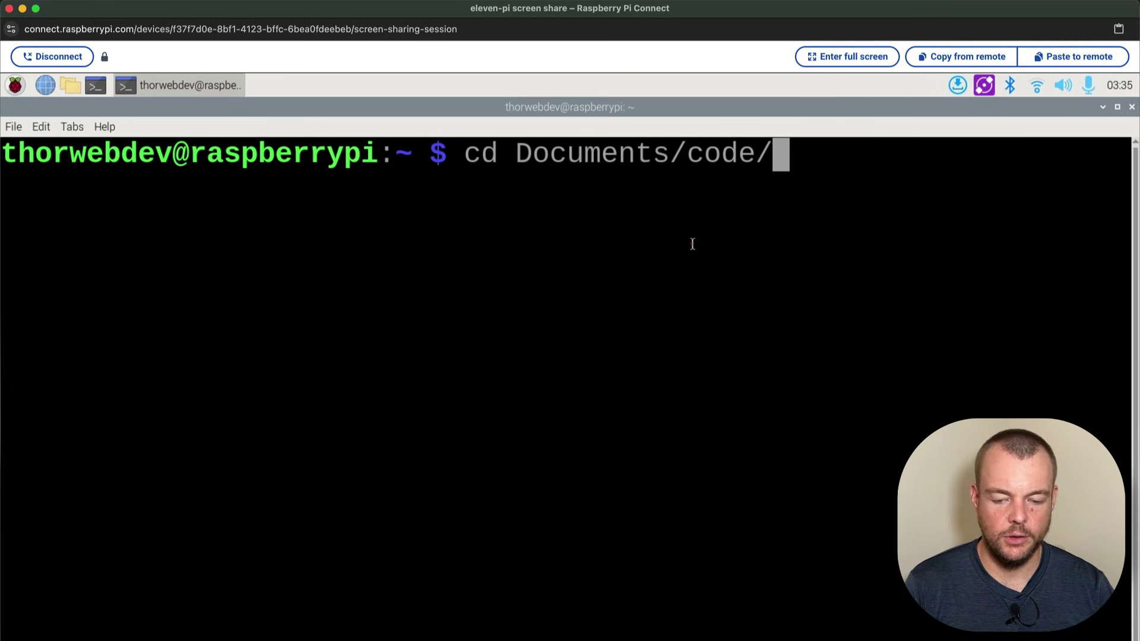
{"action": "type", "text": "ho"}
{"action": "key", "text": "Tab"}
{"action": "key", "text": "Return"}
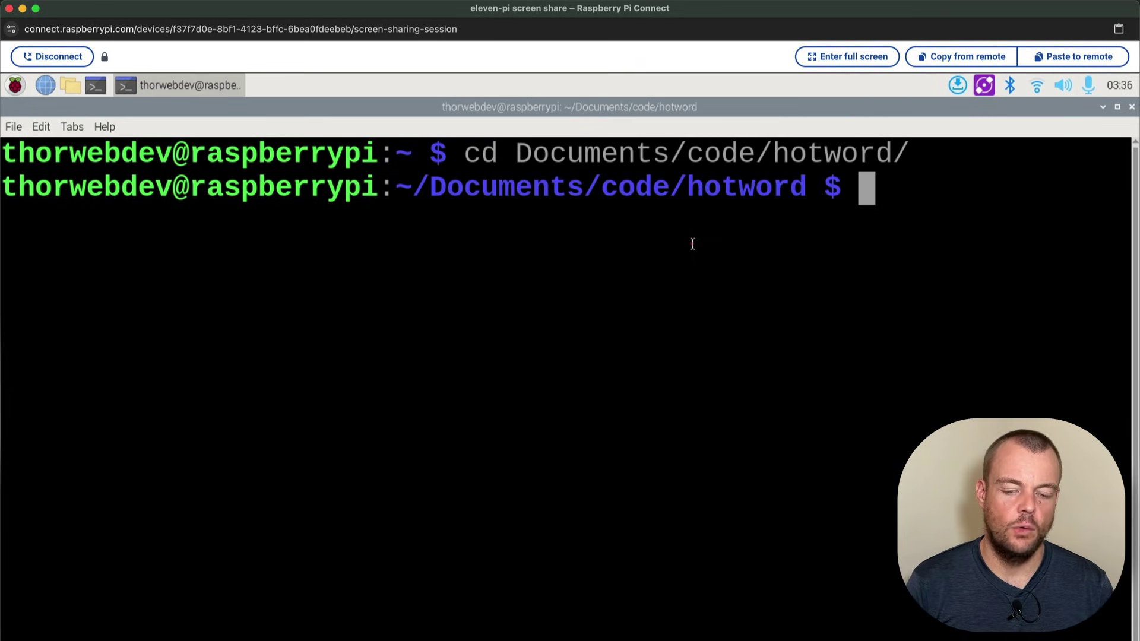
{"action": "type", "text": "cle"}
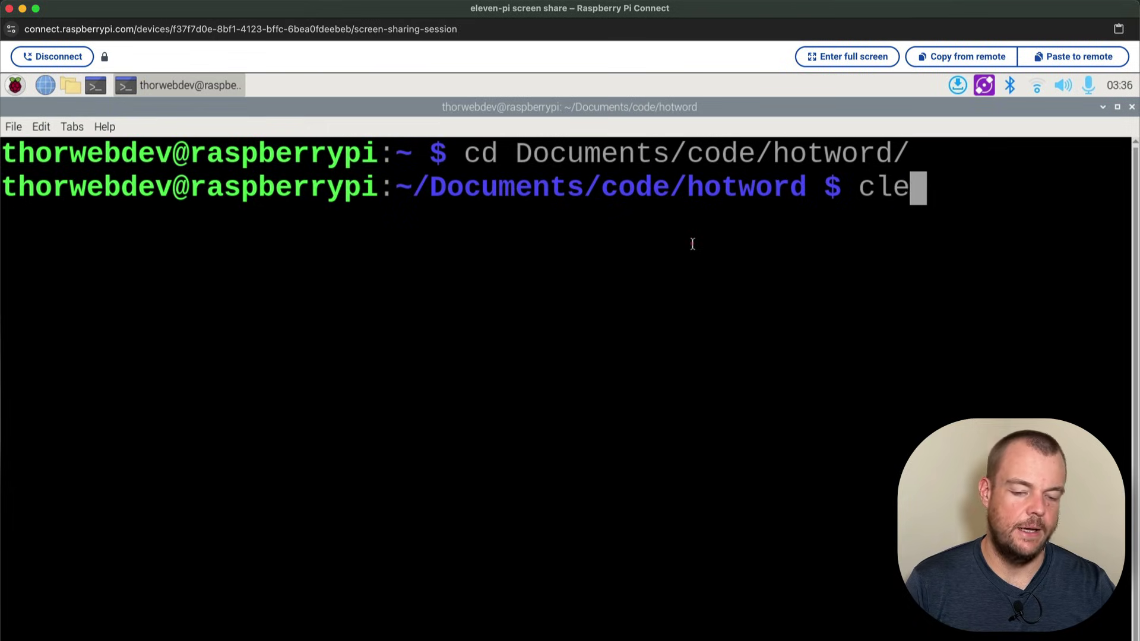
{"action": "type", "text": "ar"}
{"action": "key", "text": "Return"}
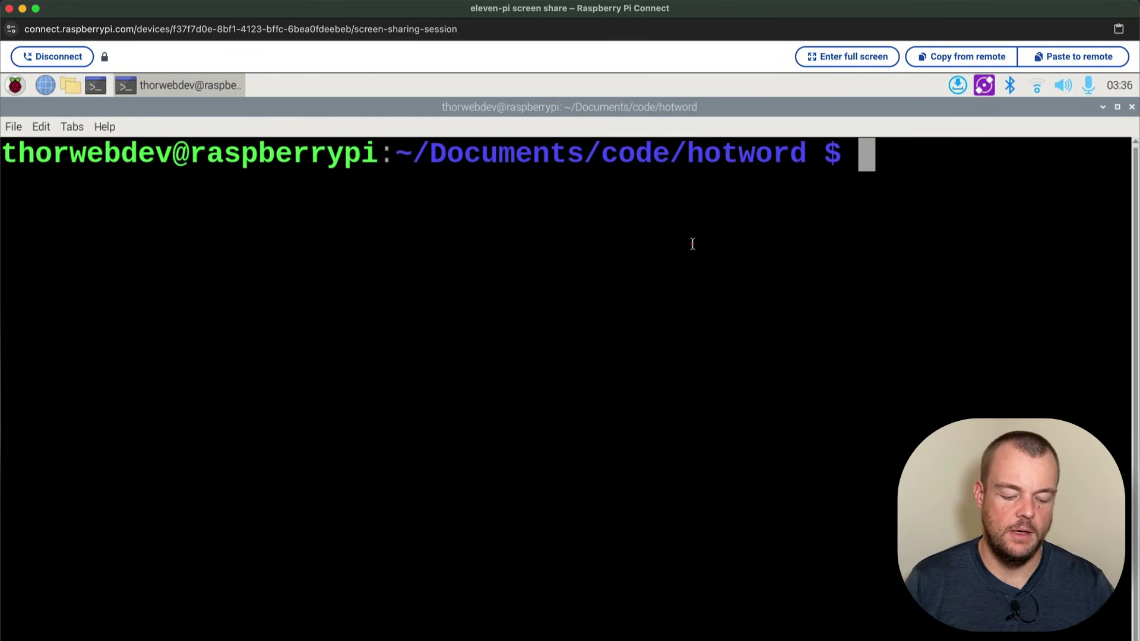
{"action": "type", "text": "git clone"}
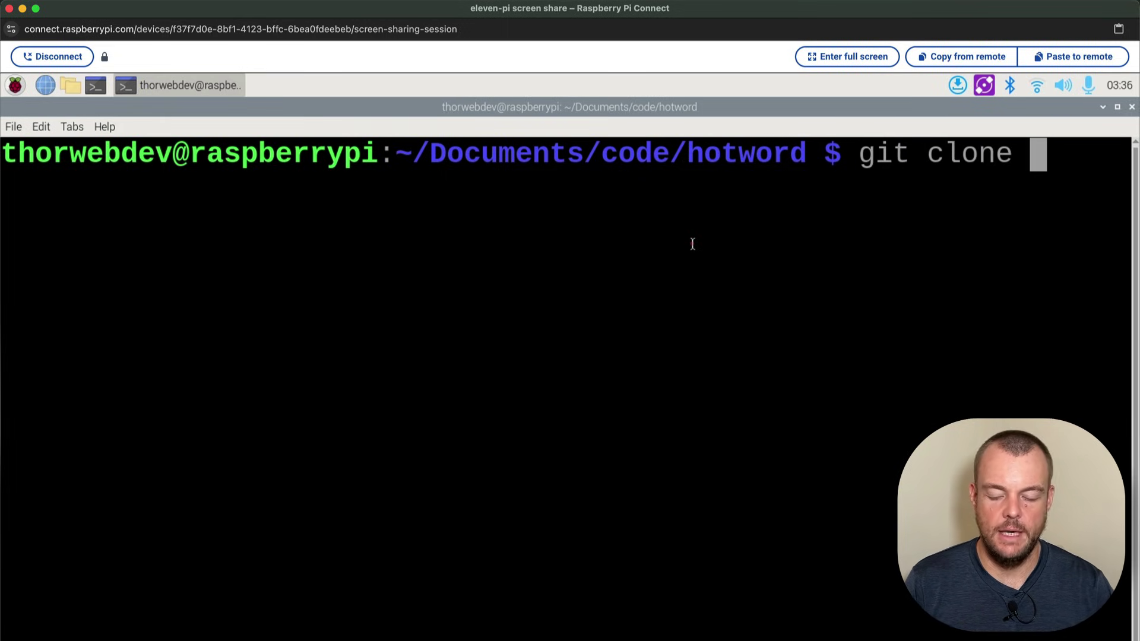
{"action": "key", "text": "BackSpace"}
{"action": "key", "text": "BackSpace"}
{"action": "key", "text": "BackSpace"}
{"action": "key", "text": "BackSpace"}
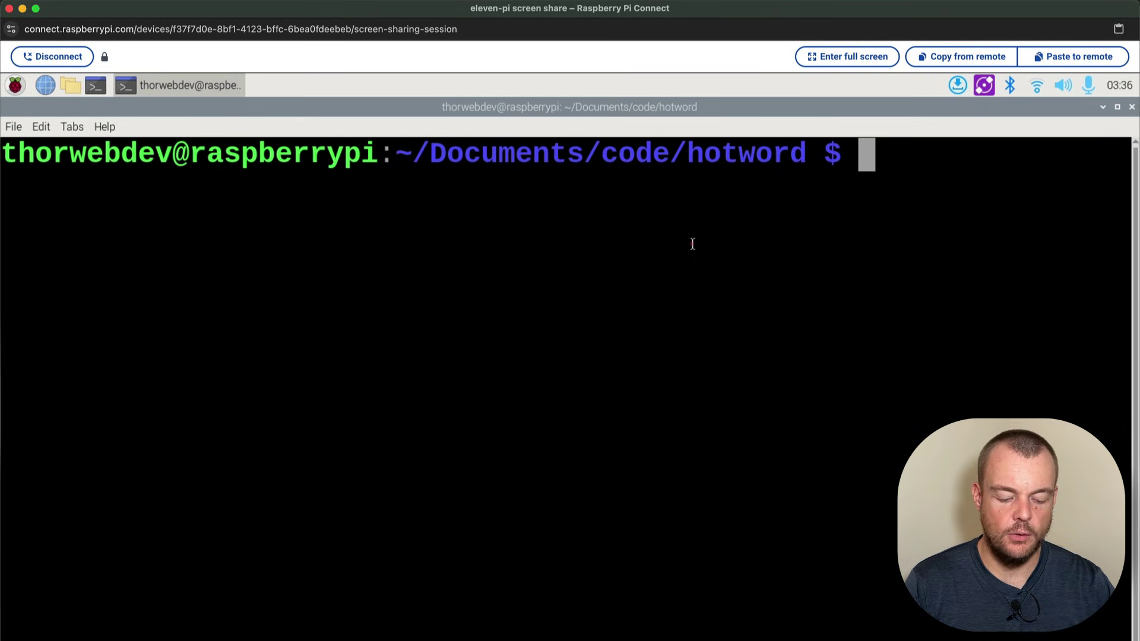
{"action": "type", "text": "cd e"}
{"action": "key", "text": "Tab"}
{"action": "key", "text": "Return"}
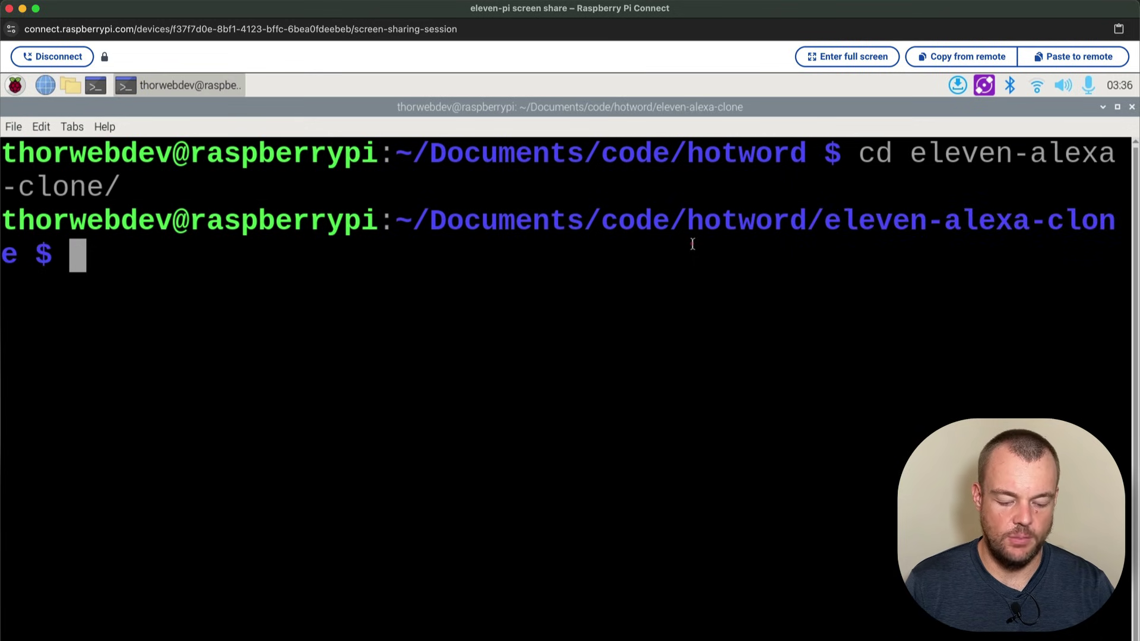
{"action": "type", "text": "clear"}
Activate the project's .venv with source .venv/bin/activate, then clear the terminal
{"action": "key", "text": "Return"}
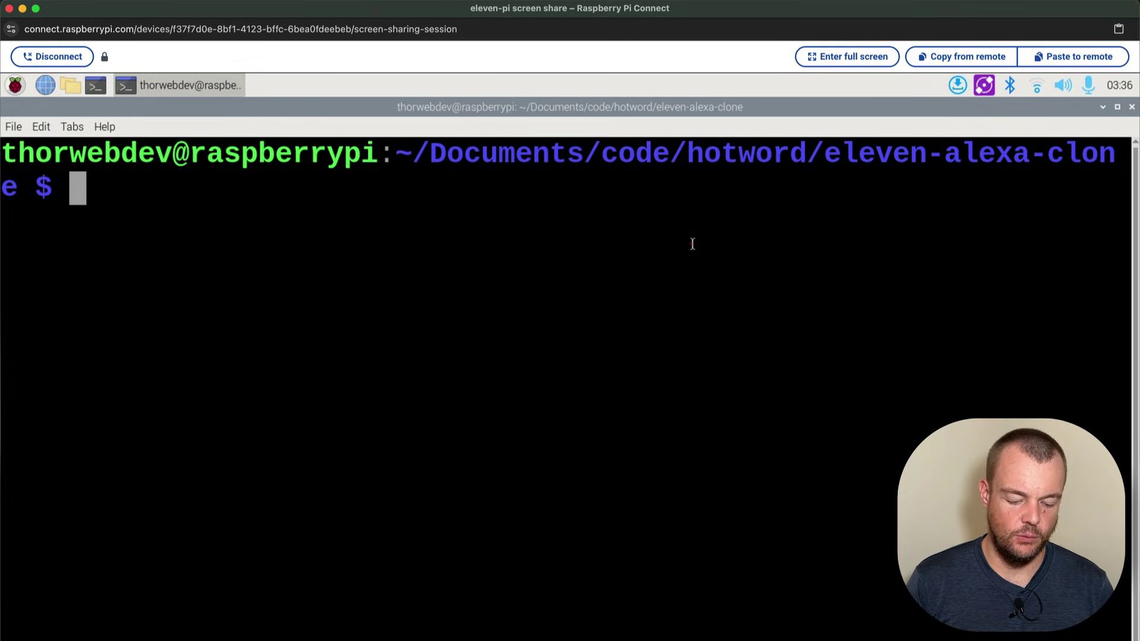
{"action": "type", "text": "python -m ven"}
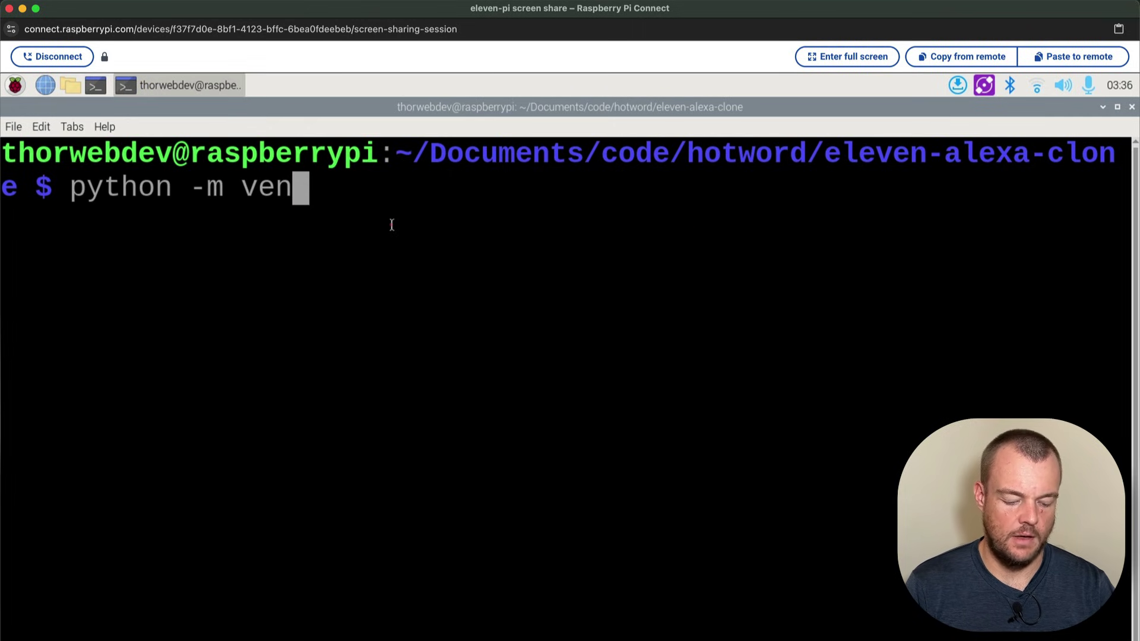
{"action": "type", "text": "v ."}
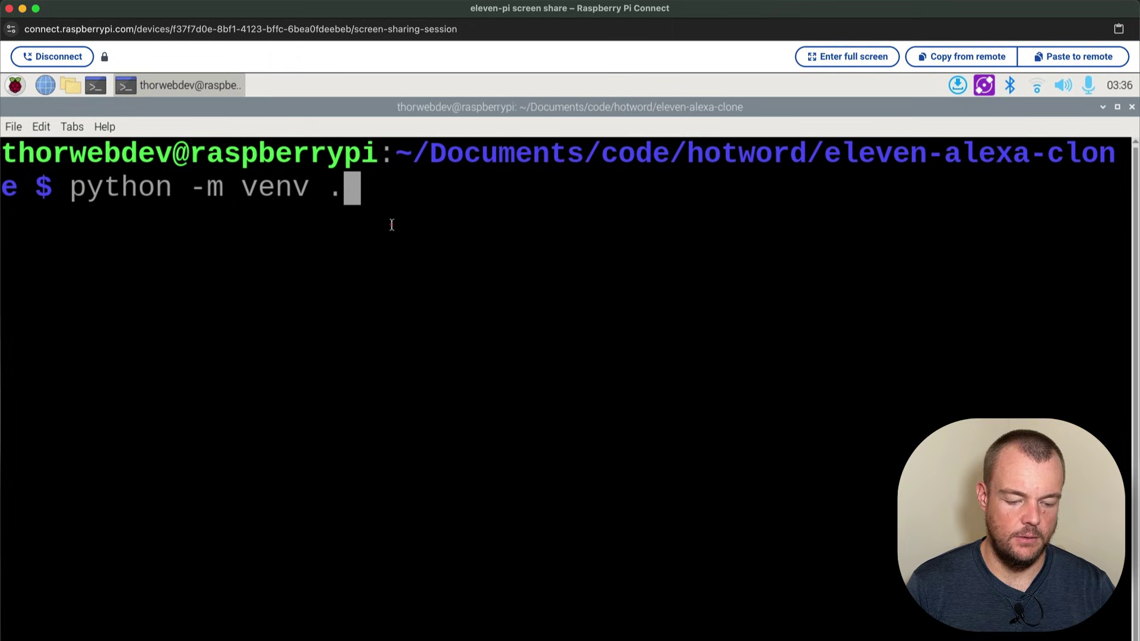
{"action": "type", "text": "venv"}
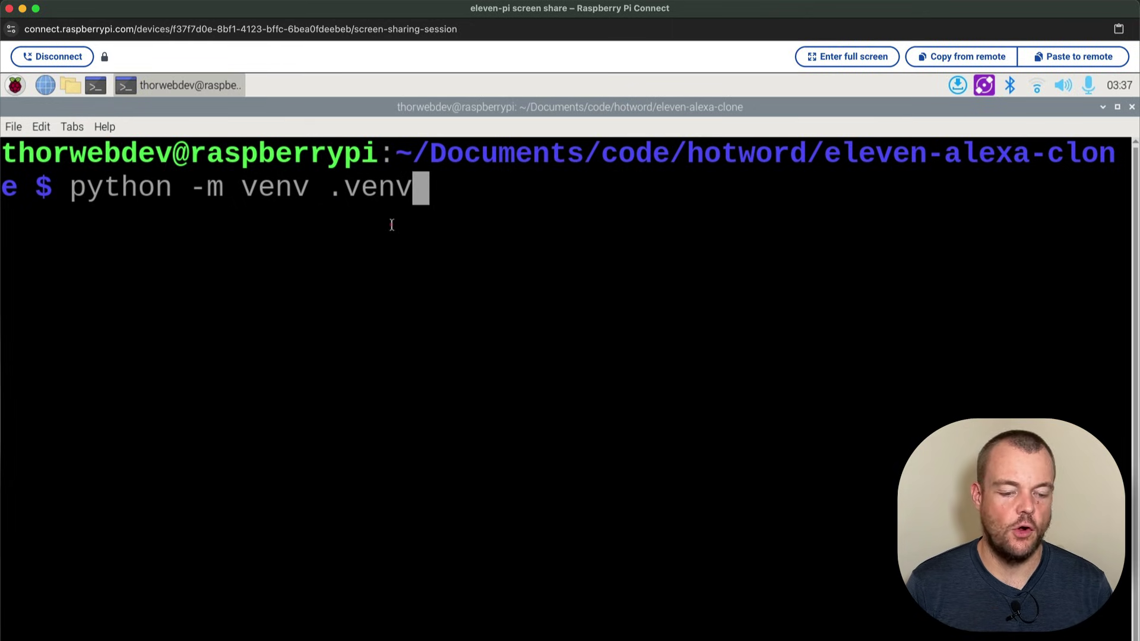
{"action": "key", "text": "BackSpace"}
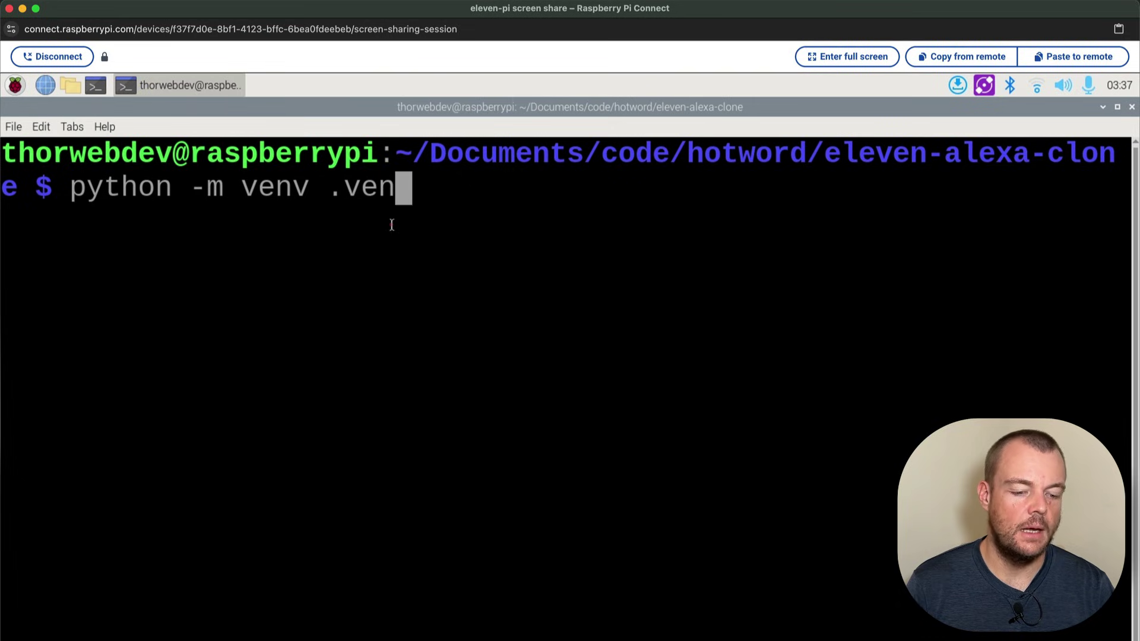
{"action": "key", "text": "BackSpace"}
{"action": "key", "text": "BackSpace"}
{"action": "key", "text": "BackSpace"}
{"action": "key", "text": "BackSpace"}
{"action": "key", "text": "BackSpace"}
{"action": "key", "text": "BackSpace"}
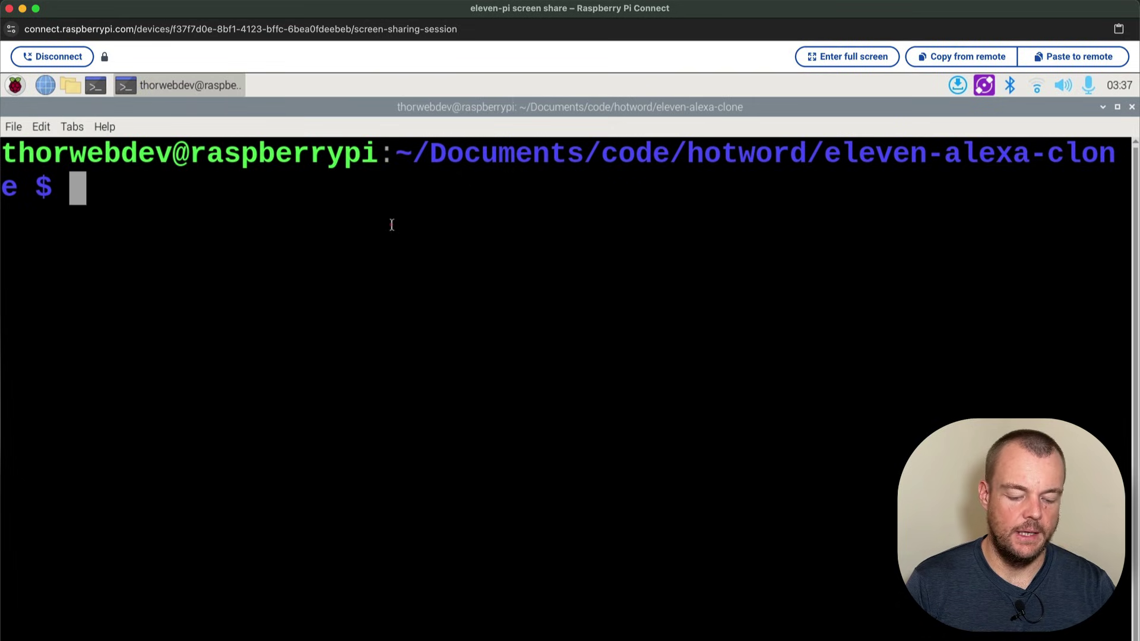
{"action": "type", "text": "source ."}
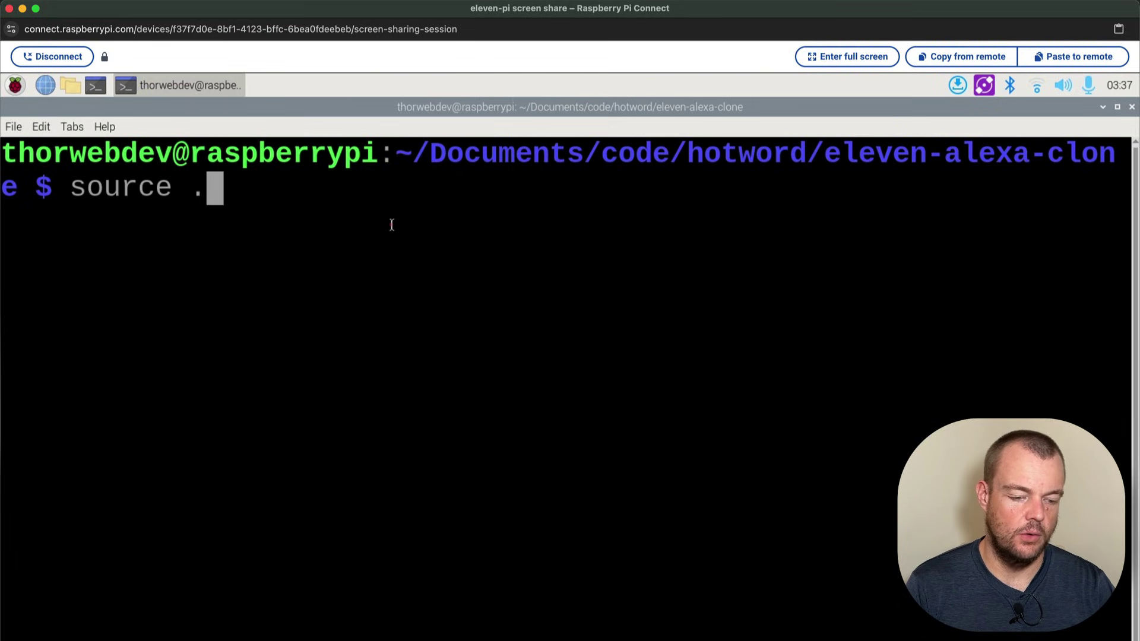
{"action": "type", "text": "venv/"}
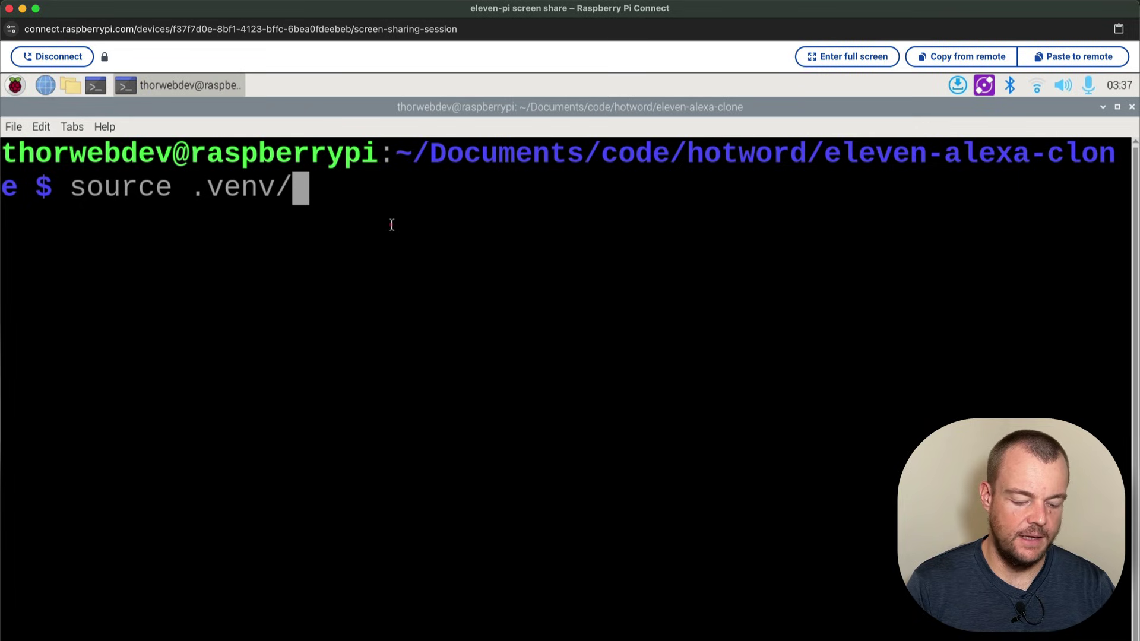
{"action": "type", "text": "bin/activate"}
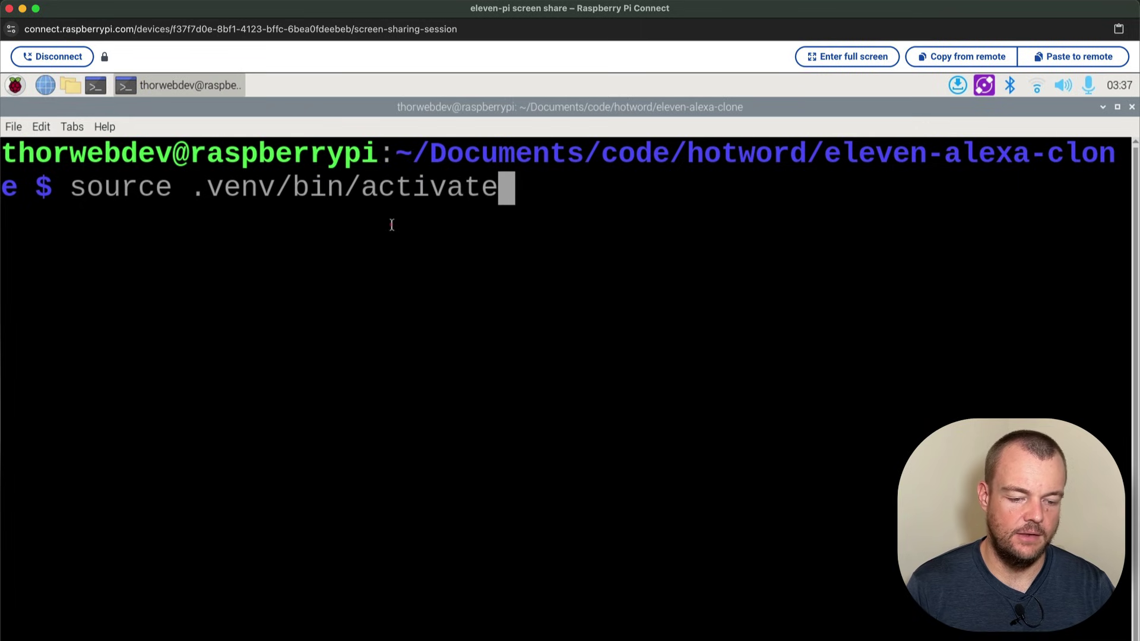
{"action": "key", "text": "Return"}
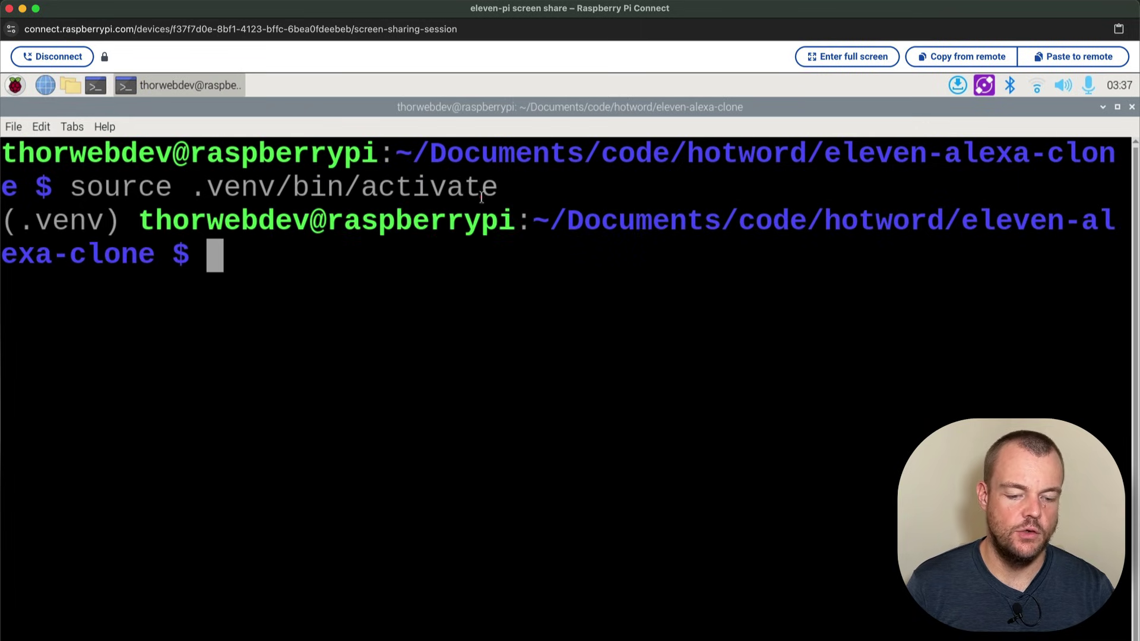
{"action": "type", "text": "cl"}
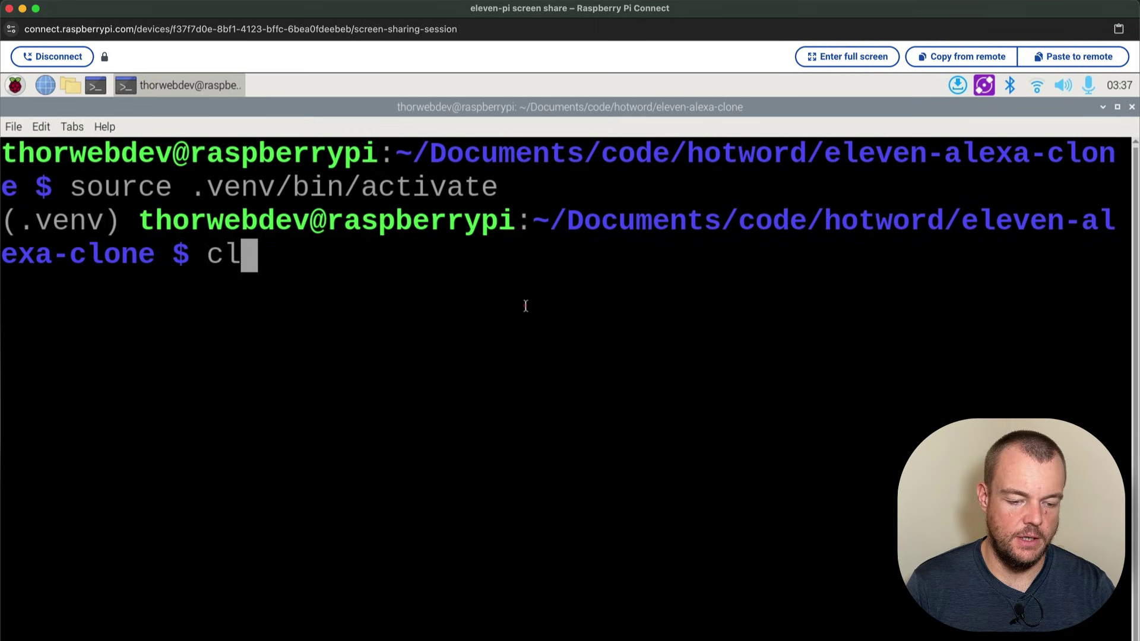
{"action": "type", "text": "ea"}
{"action": "key", "text": "Return"}
{"action": "type", "text": "c"}
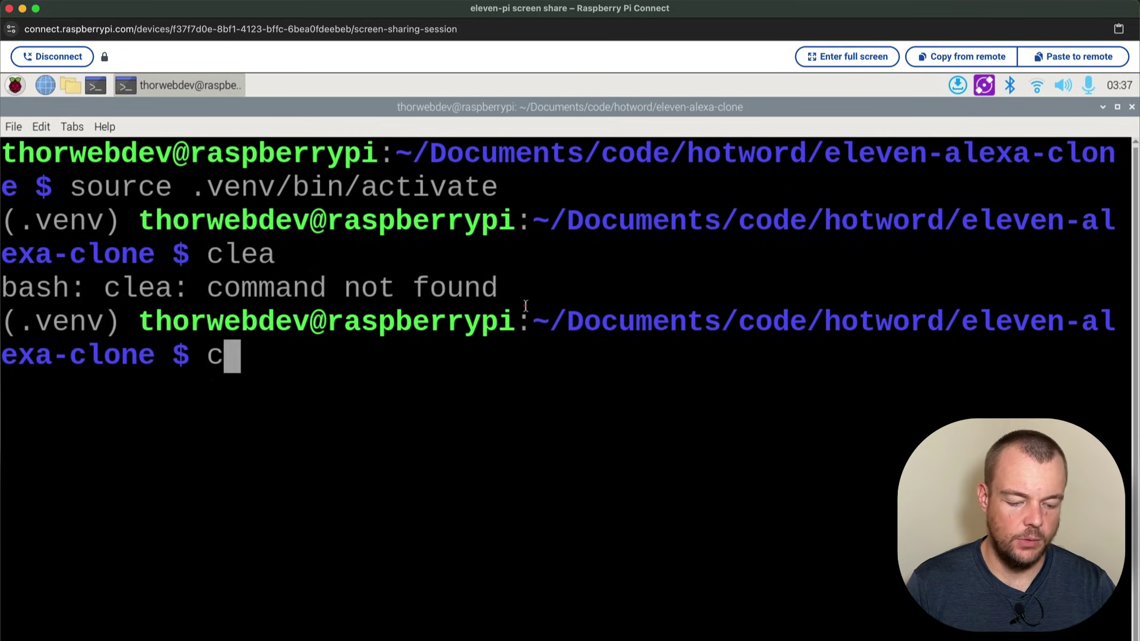
{"action": "type", "text": "lear"}
{"action": "key", "text": "Return"}
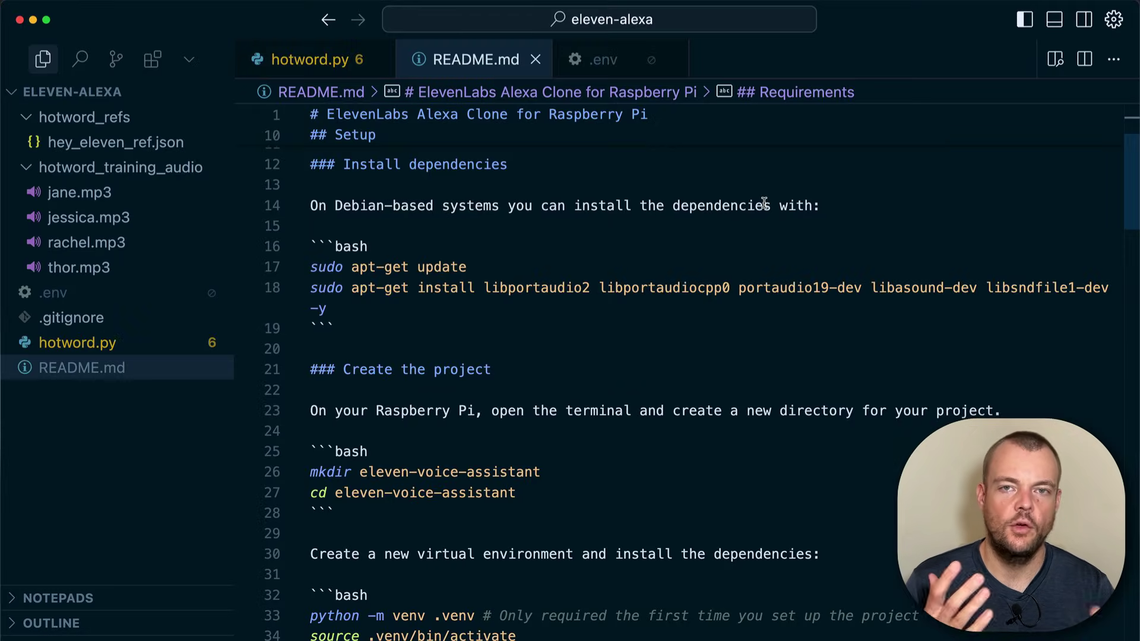
Copy 'sudo apt-get update' from the README and run it on the Pi
{"action": "left_click", "coordinate": [497, 271]}
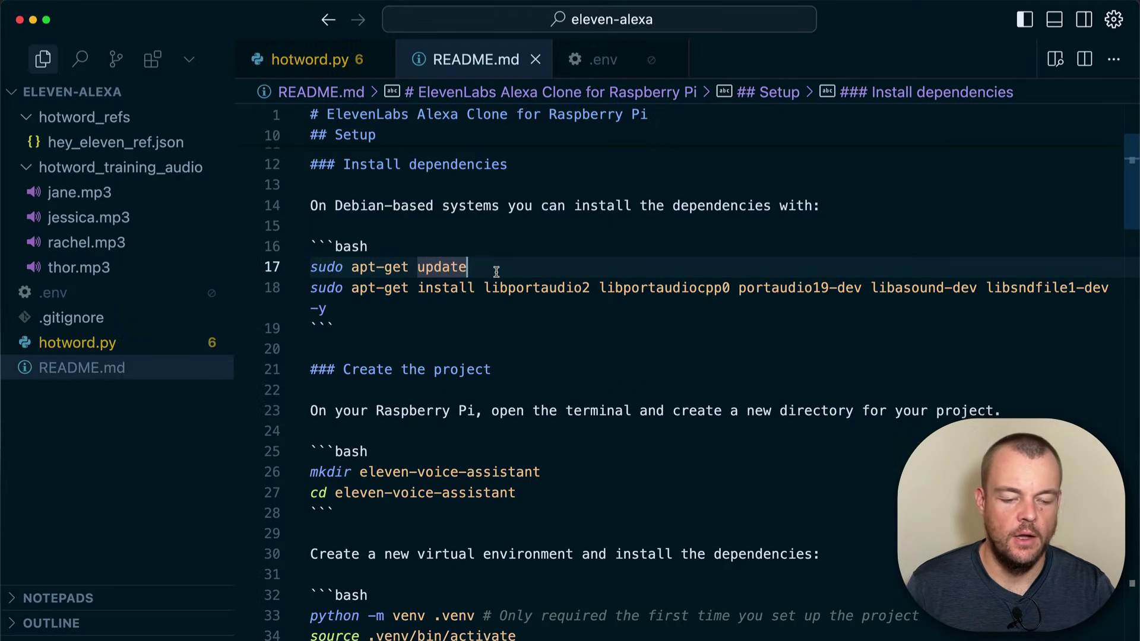
{"action": "key", "text": "shift+Home"}
{"action": "key", "text": "super+Tab"}
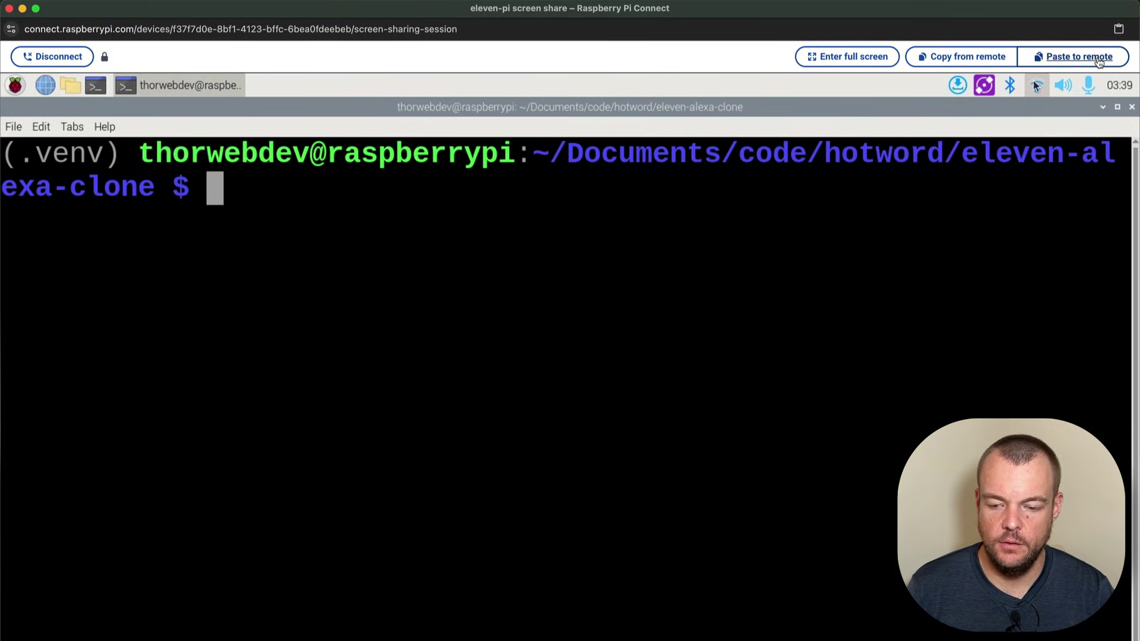
{"action": "left_click", "coordinate": [1099, 56]}
{"action": "key", "text": "Return"}
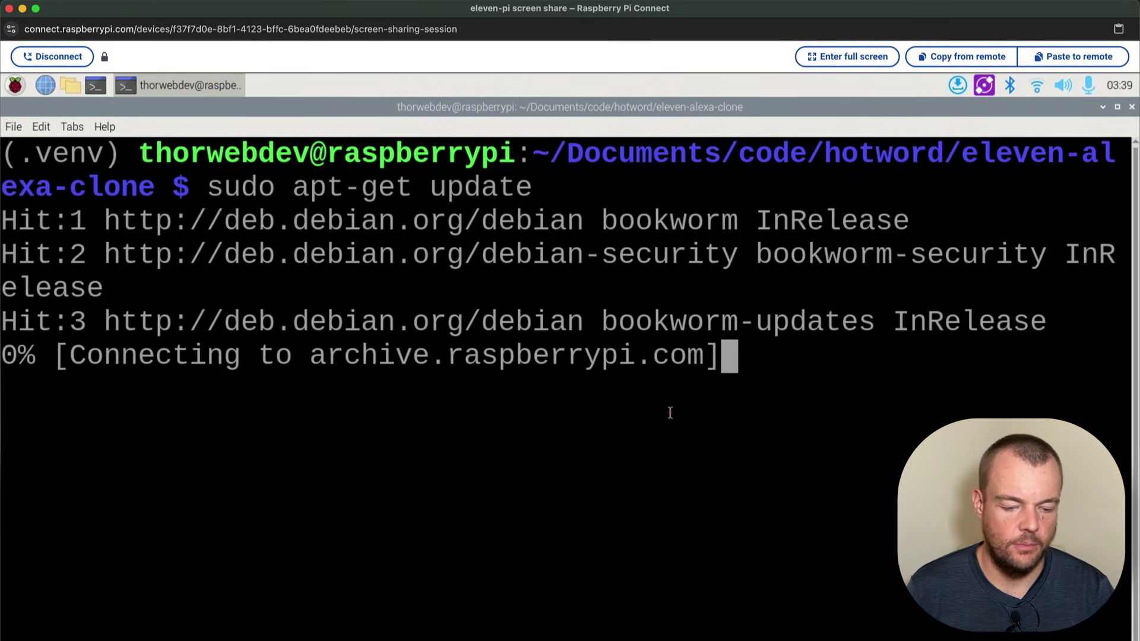
Run the README's apt-get install line for PortAudio, ALSA and libsndfile, then clear the terminal
{"action": "key", "text": "super+Tab"}
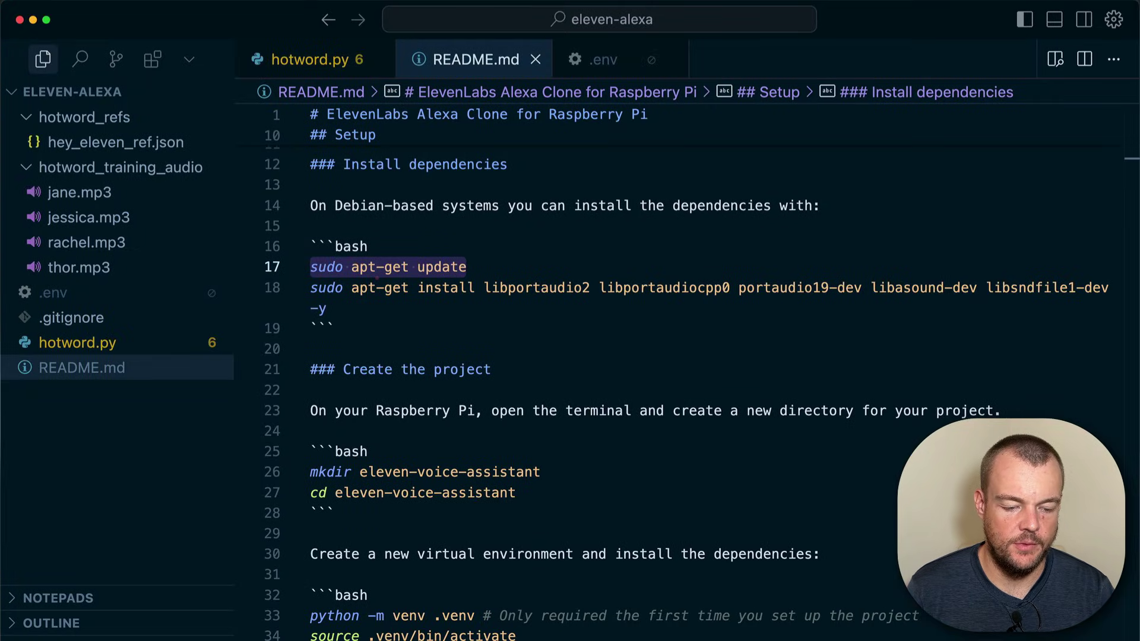
{"action": "left_click", "coordinate": [321, 287]}
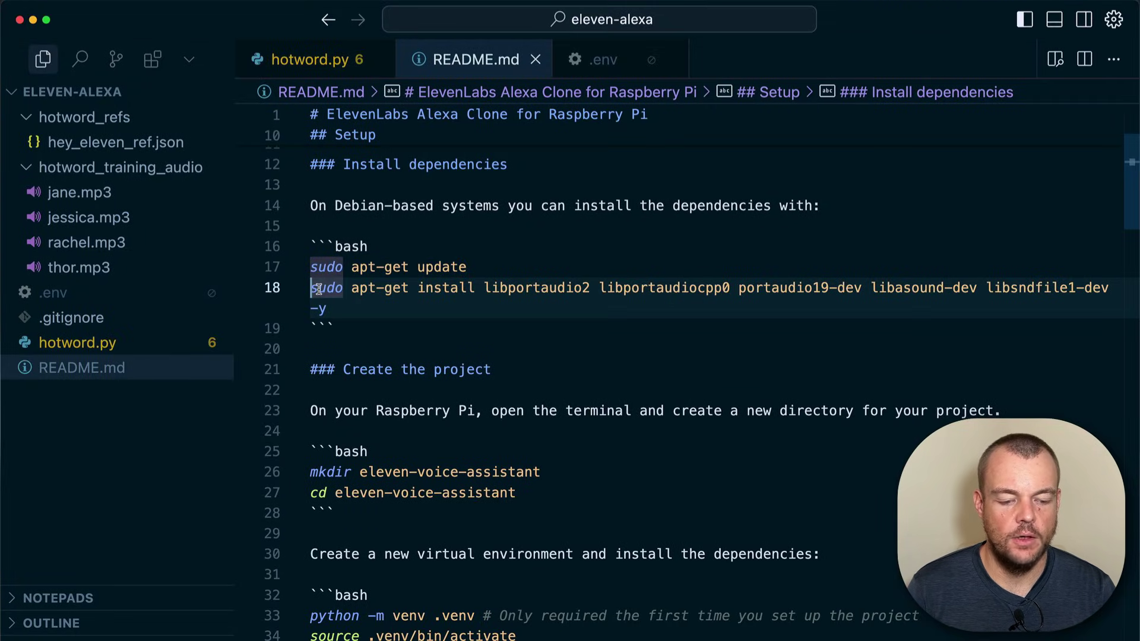
{"action": "left_click_drag", "start_coordinate": [311, 288], "coordinate": [312, 308]}
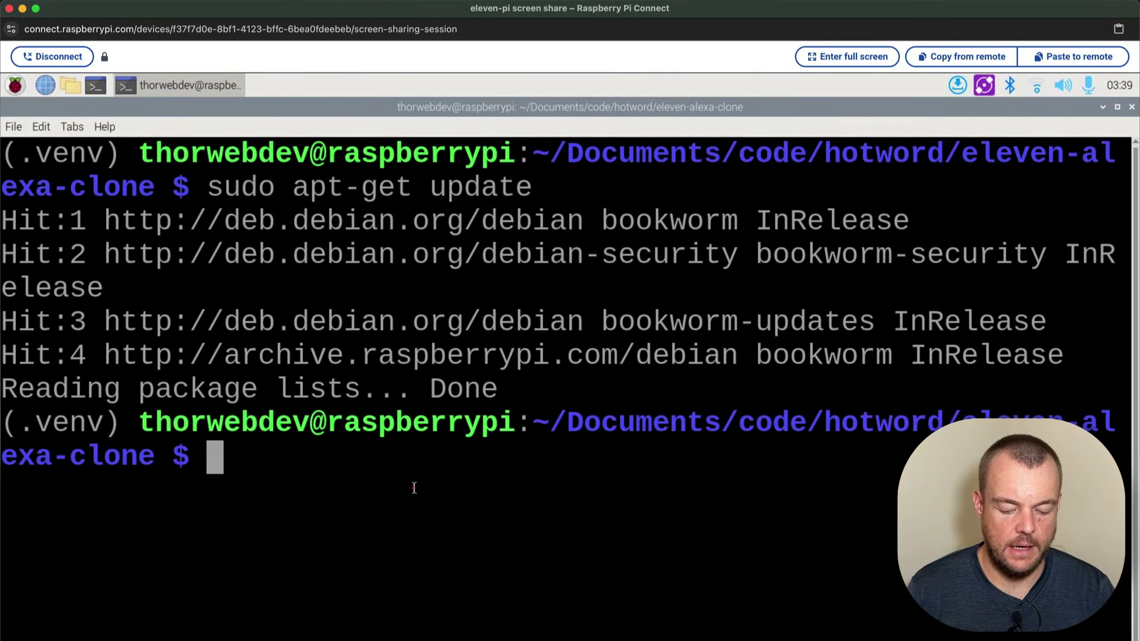
{"action": "key", "text": "super"}
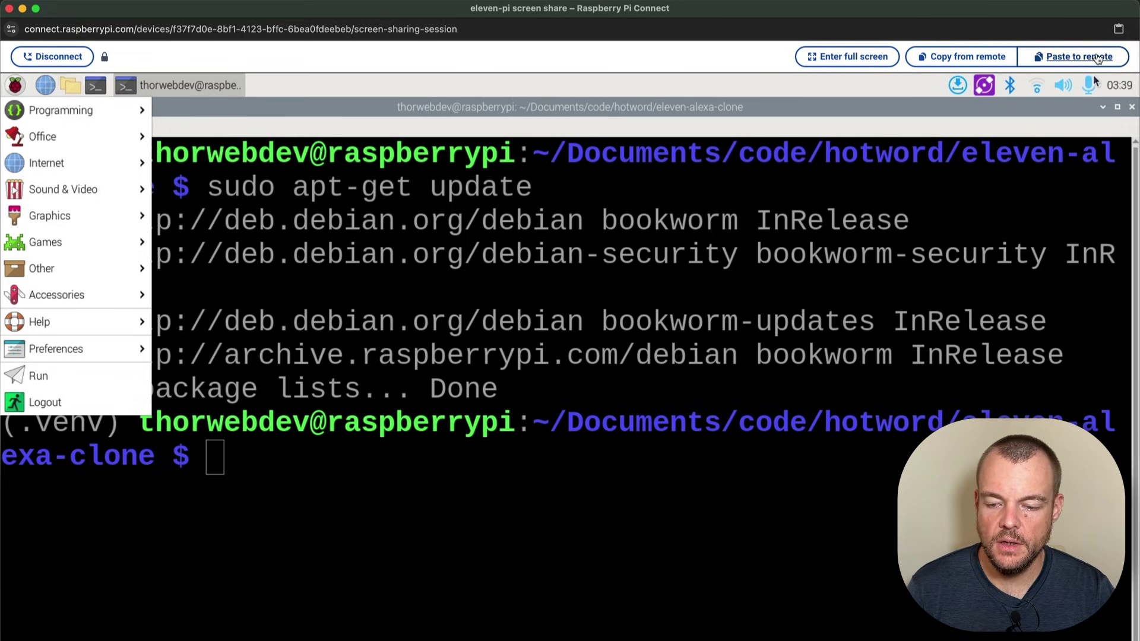
{"action": "left_click", "coordinate": [1082, 57]}
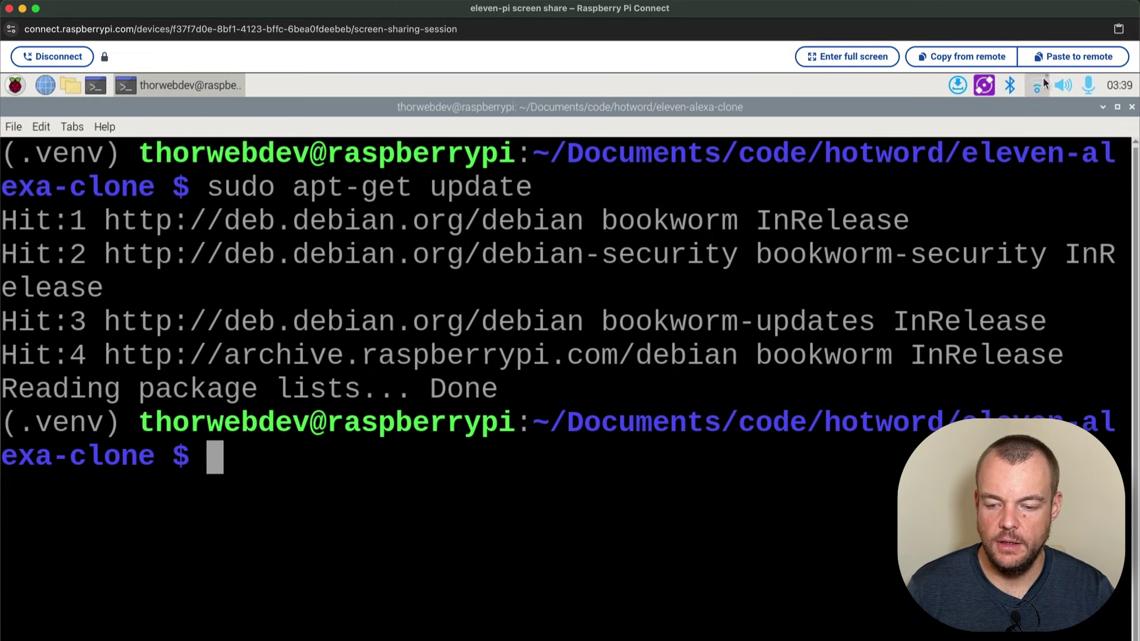
{"action": "key", "text": "ctrl+shift+v"}
{"action": "key", "text": "Return"}
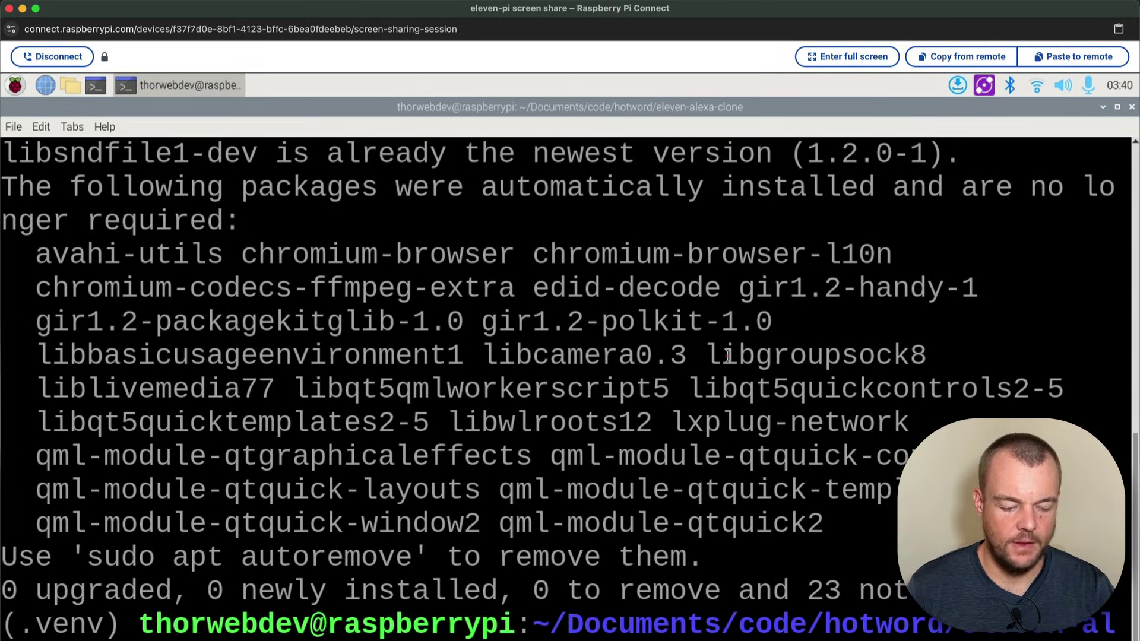
{"action": "key", "text": "ctrl+l"}
{"action": "key", "text": "super+Tab"}
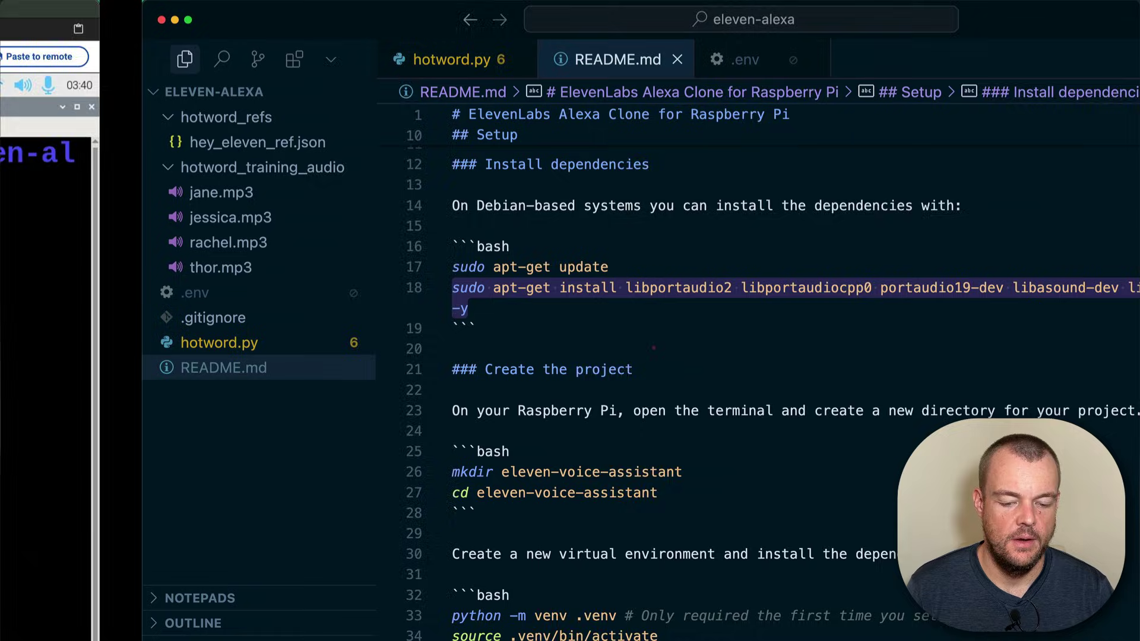
{"action": "scroll", "coordinate": [507, 335], "scroll_direction": "down", "scroll_amount": 2}
{"action": "scroll", "coordinate": [507, 335], "scroll_direction": "down", "scroll_amount": 5}
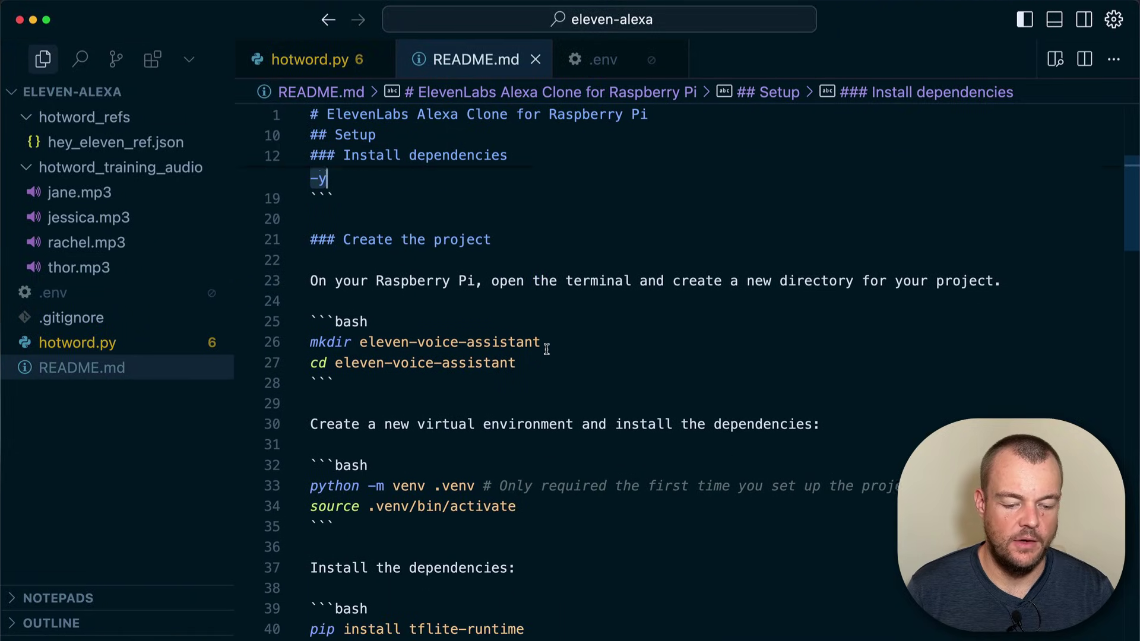
Select and copy the README's five pip install lines
{"action": "triple_click", "coordinate": [450, 263]}
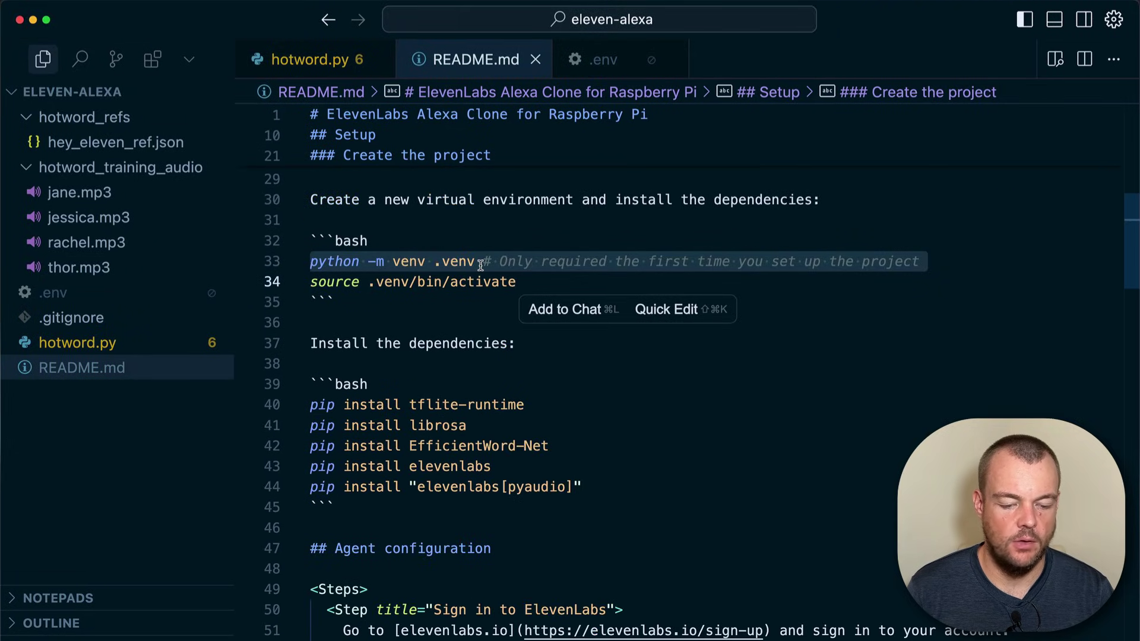
{"action": "scroll", "coordinate": [481, 265], "scroll_direction": "down", "scroll_amount": 2}
{"action": "left_click", "coordinate": [466, 237]}
{"action": "scroll", "coordinate": [466, 236], "scroll_direction": "down", "scroll_amount": 2}
{"action": "scroll", "coordinate": [467, 239], "scroll_direction": "down", "scroll_amount": 3}
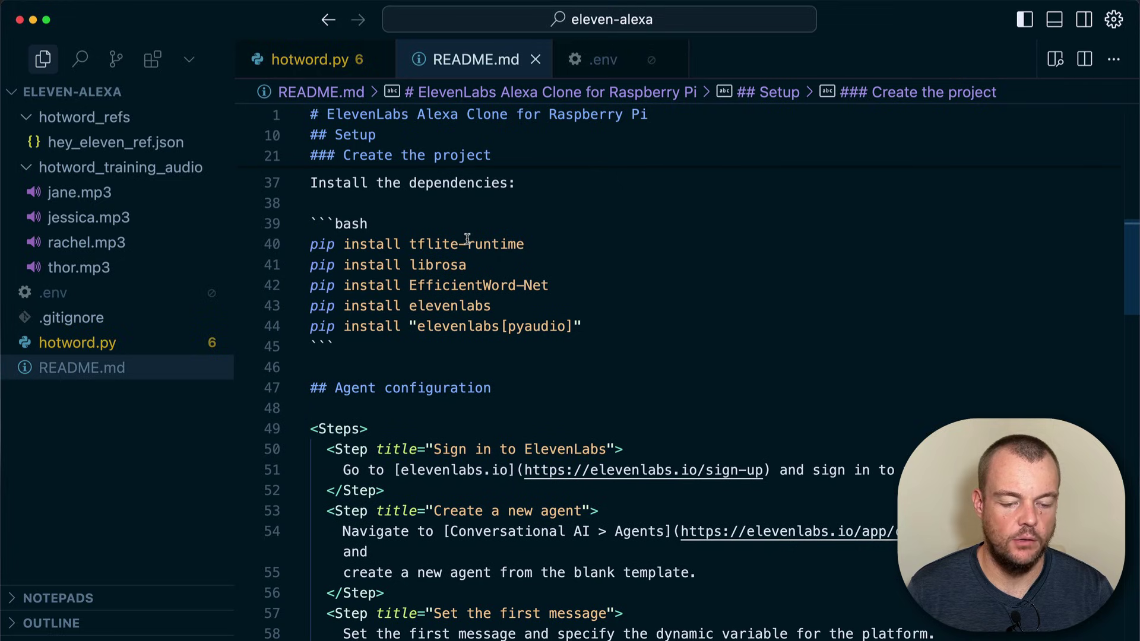
{"action": "left_click", "coordinate": [617, 322]}
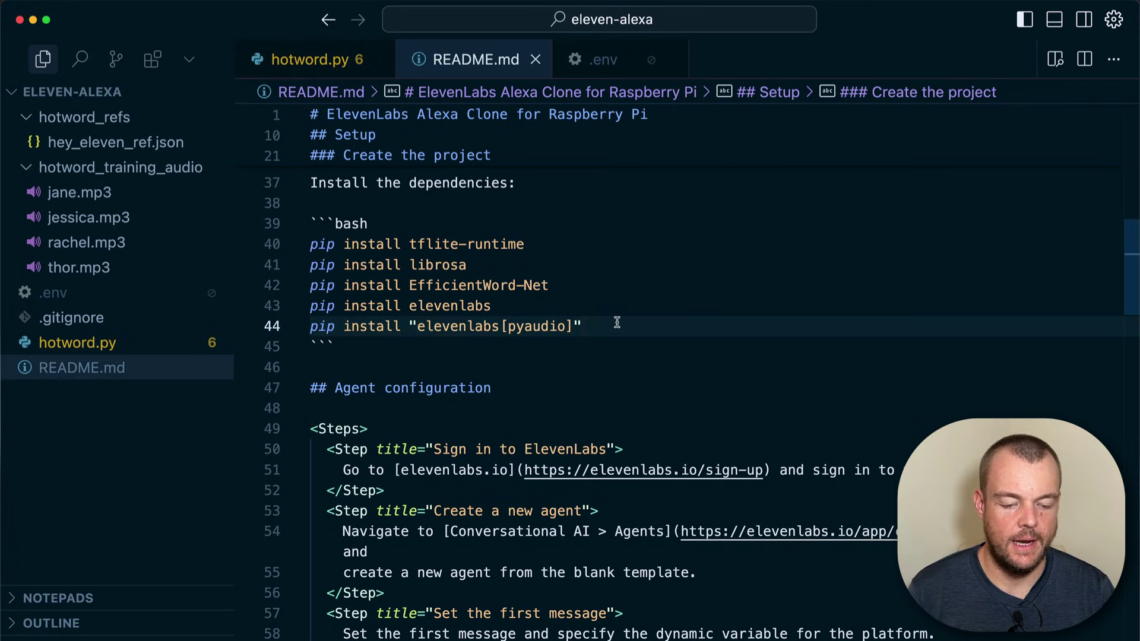
{"action": "key", "text": "shift+Up"}
{"action": "key", "text": "shift+Up"}
{"action": "key", "text": "shift+Up"}
{"action": "key", "text": "shift+Up"}
{"action": "key", "text": "shift+Home"}
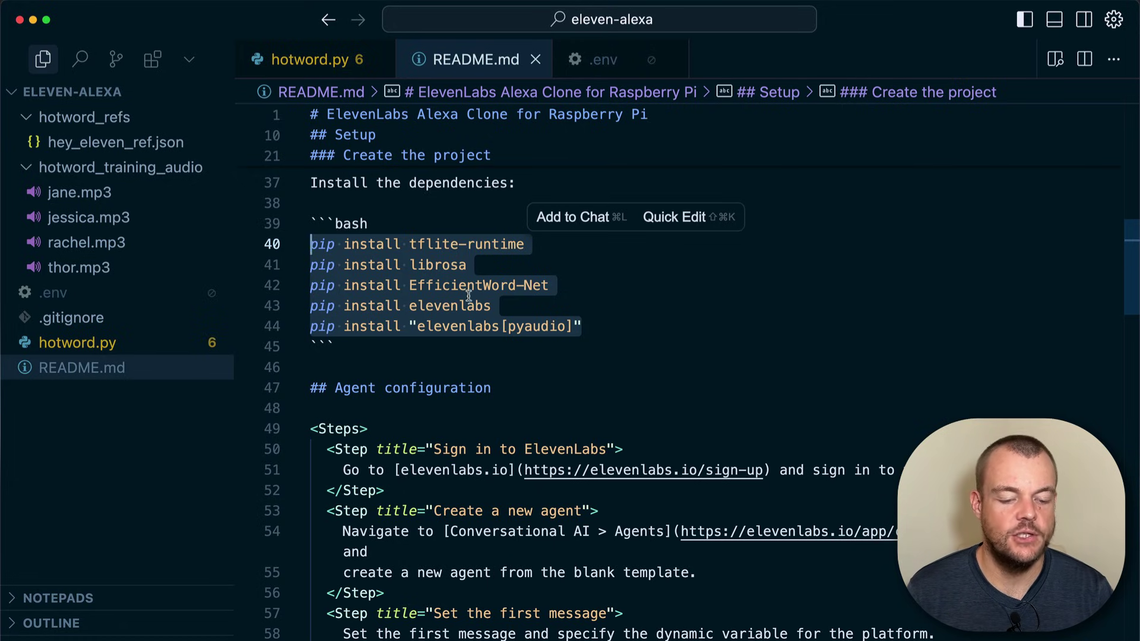
Highlight the elevenlabs and pyaudio package names, then switch to the Pi's terminal
{"action": "double_click", "coordinate": [464, 305]}
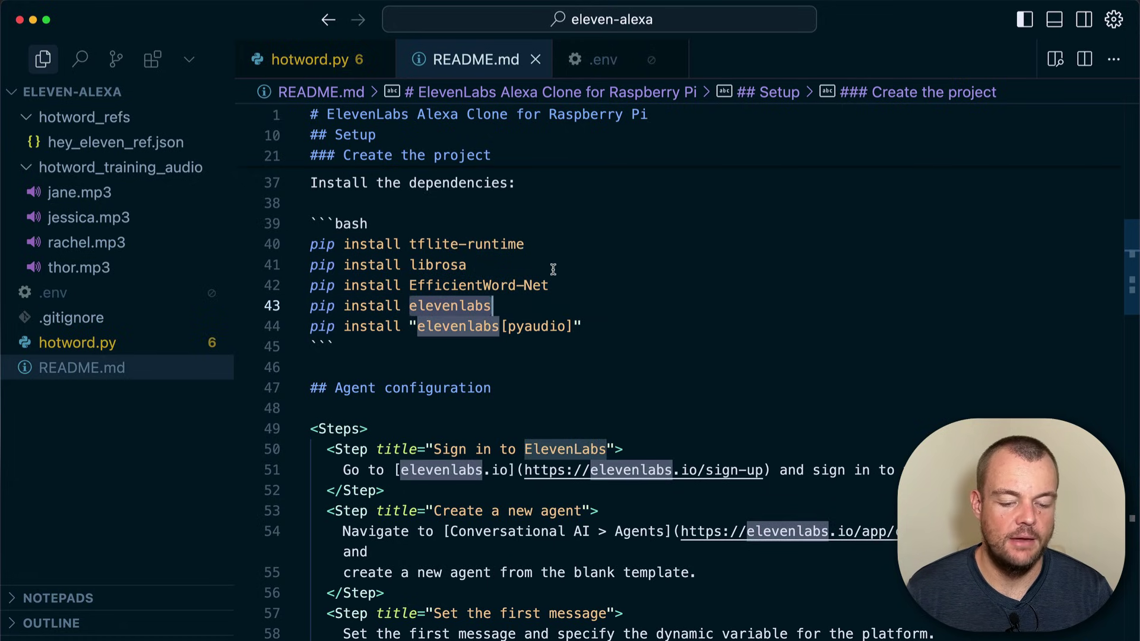
{"action": "scroll", "coordinate": [553, 269], "scroll_direction": "down", "scroll_amount": 1}
{"action": "double_click", "coordinate": [456, 279]}
{"action": "double_click", "coordinate": [537, 279]}
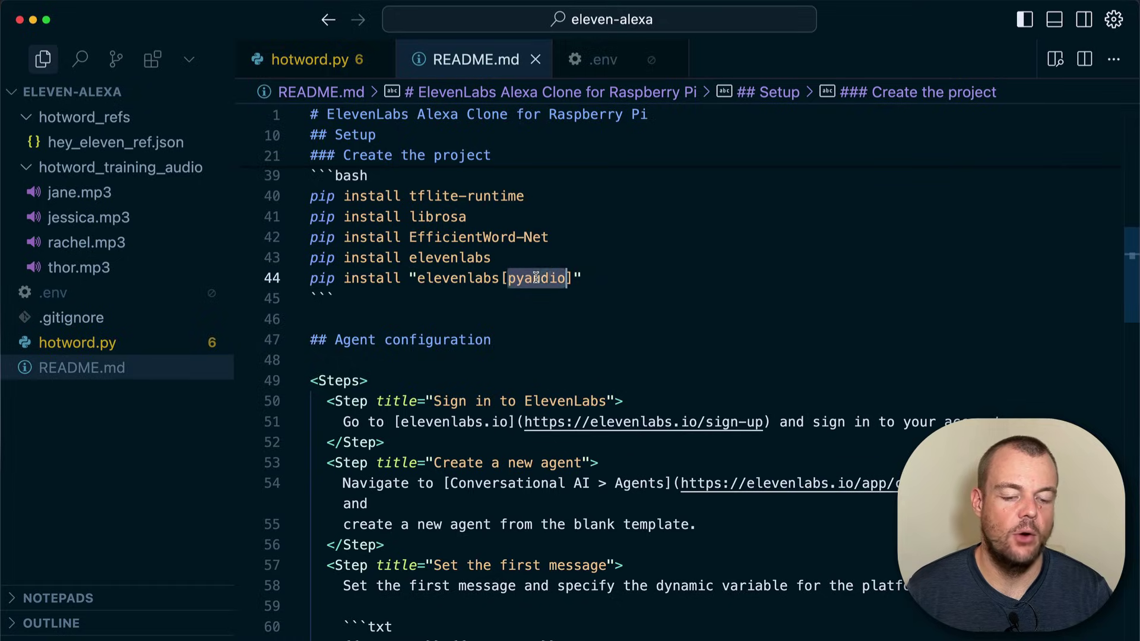
{"action": "key", "text": "ctrl+Left"}
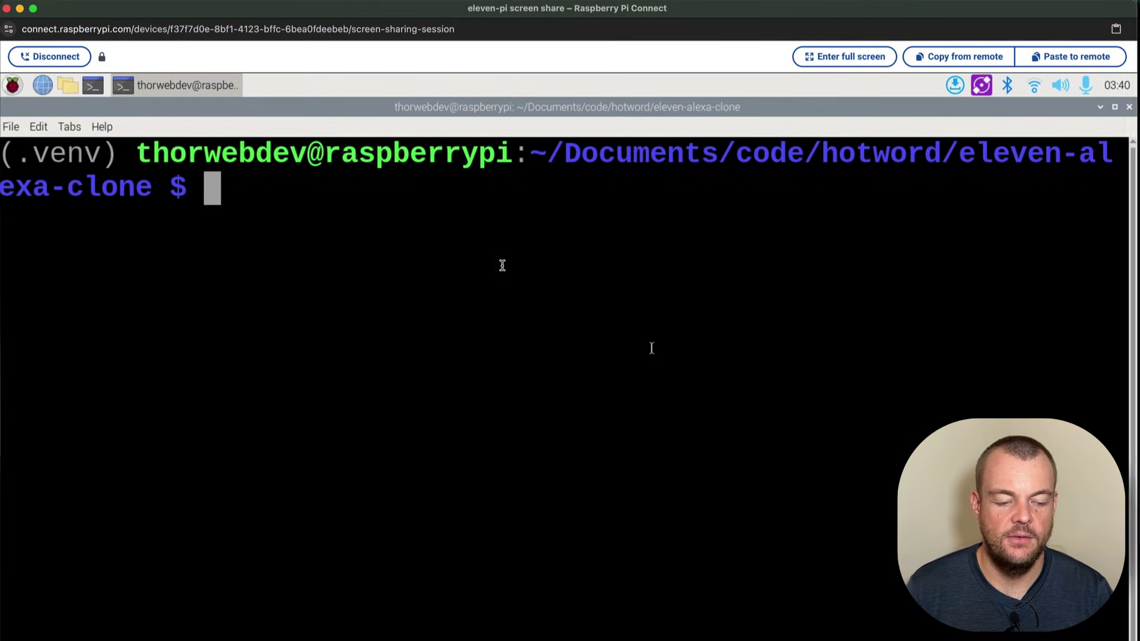
Paste the five pip install commands into the Pi terminal and run them
{"action": "left_click", "coordinate": [1118, 57]}
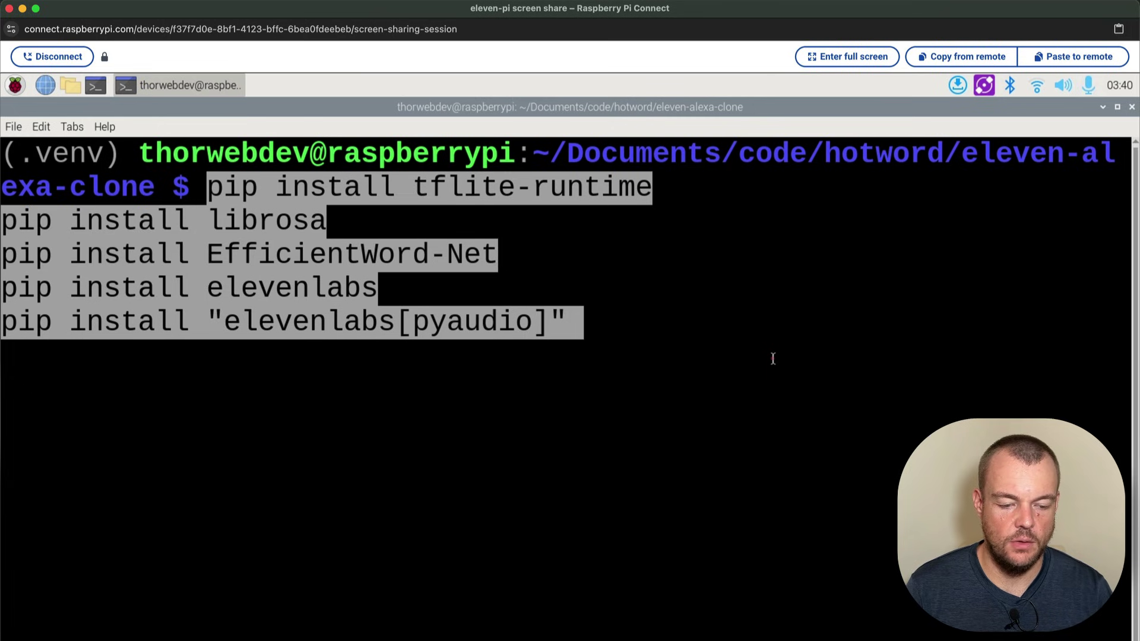
{"action": "key", "text": "Return"}
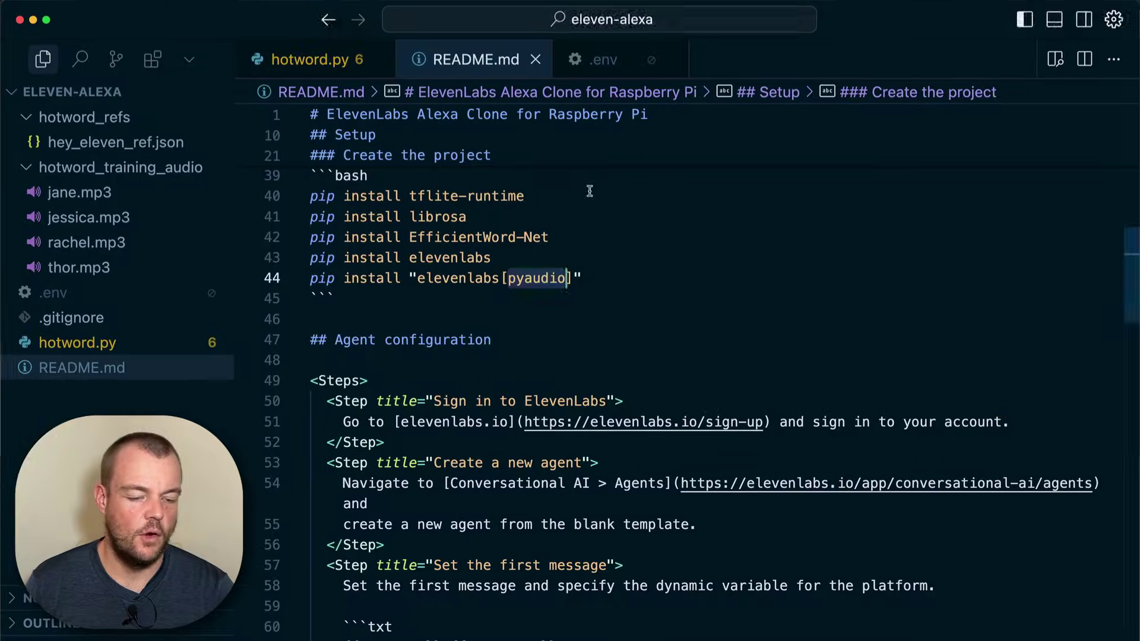
{"action": "scroll", "coordinate": [640, 235], "scroll_direction": "down", "scroll_amount": 1}
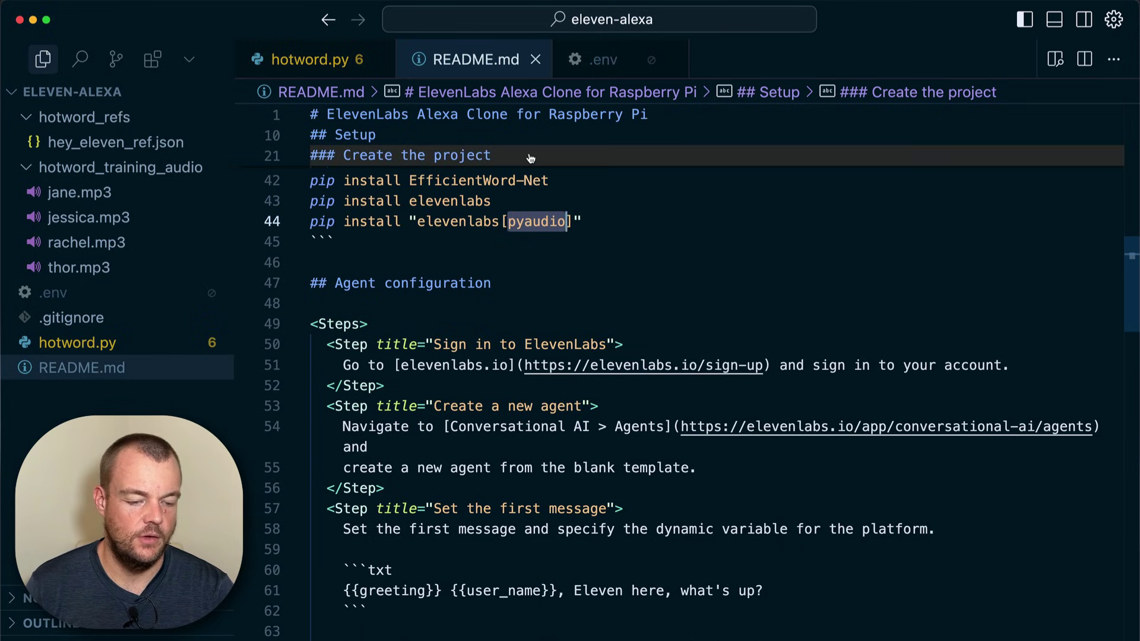
{"action": "scroll", "coordinate": [528, 172], "scroll_direction": "down", "scroll_amount": 1}
Inspect hotword.py's imports, including the unresolved eff_word_net, then view hey_eleven_ref.json
{"action": "triple_click", "coordinate": [407, 221]}
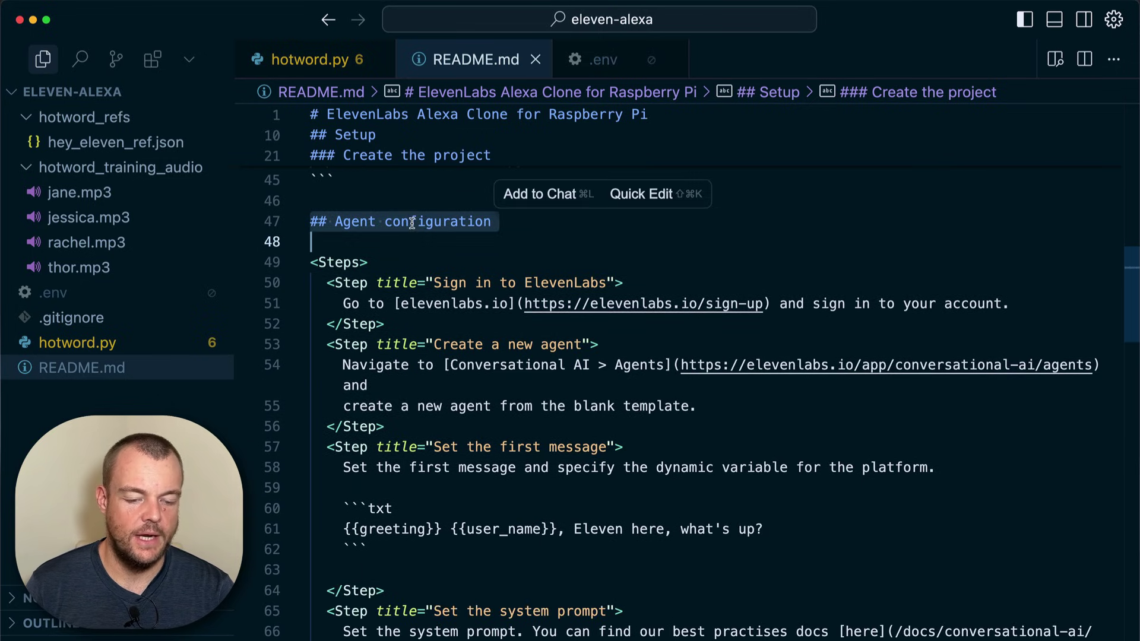
{"action": "left_click", "coordinate": [309, 59]}
{"action": "left_click", "coordinate": [529, 177]}
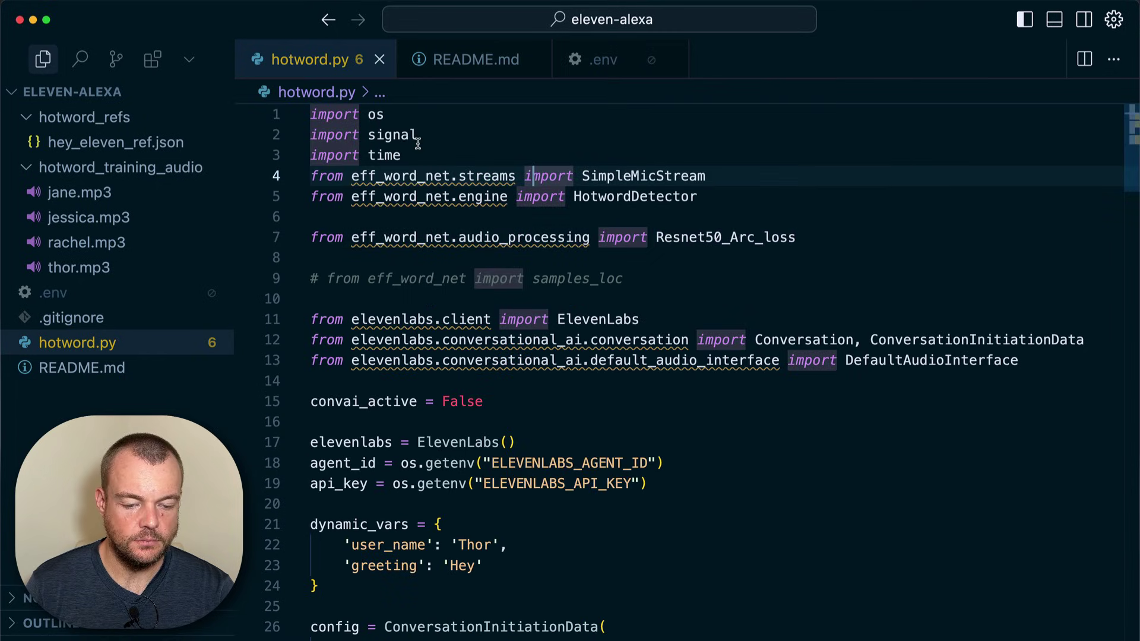
{"action": "left_click", "coordinate": [391, 137]}
{"action": "left_click", "coordinate": [374, 115]}
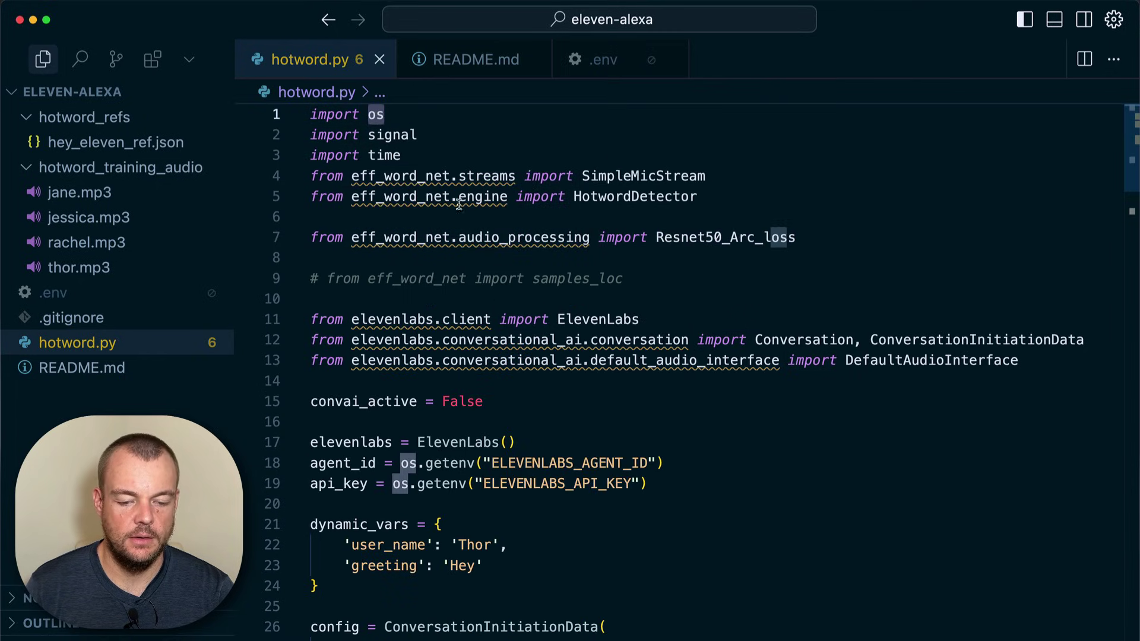
{"action": "left_click", "coordinate": [437, 175]}
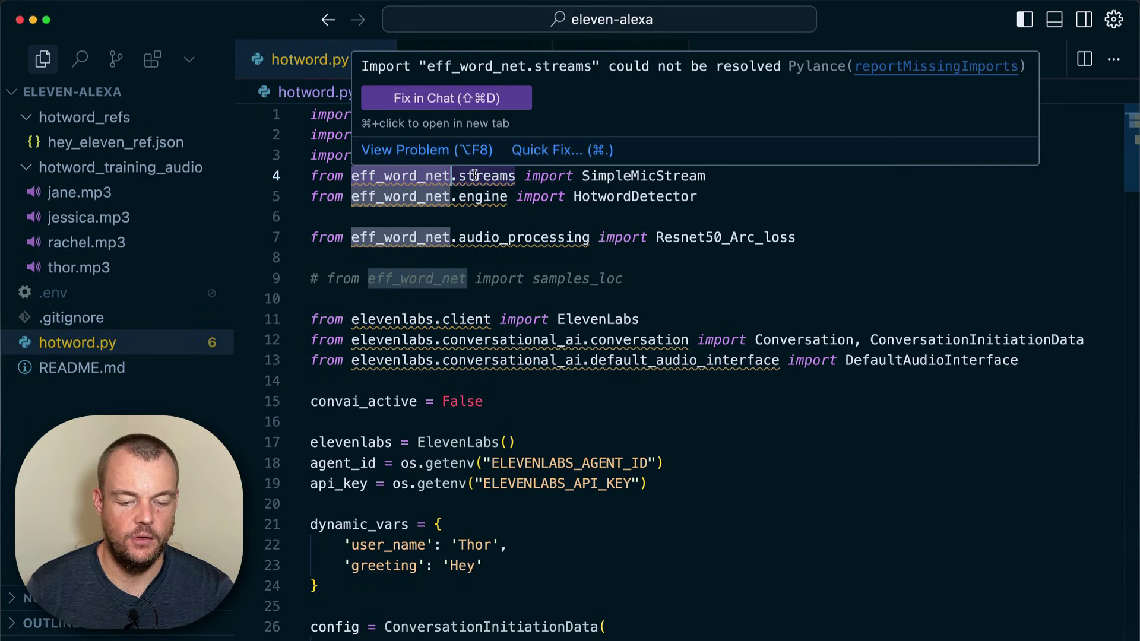
{"action": "mouse_move", "coordinate": [498, 237]}
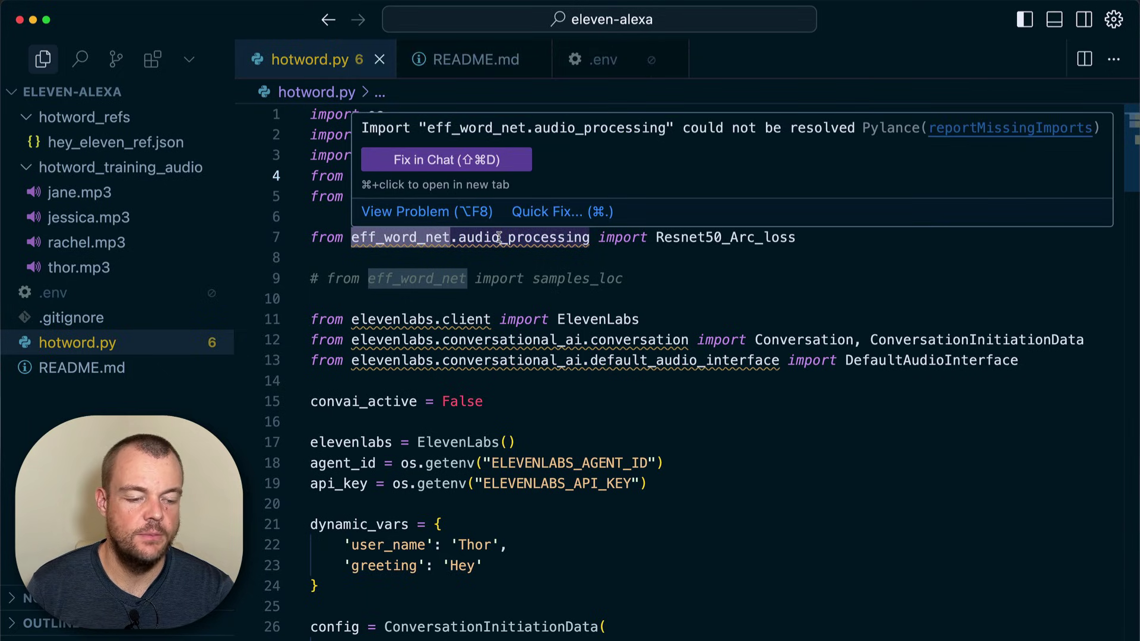
{"action": "left_click", "coordinate": [86, 144]}
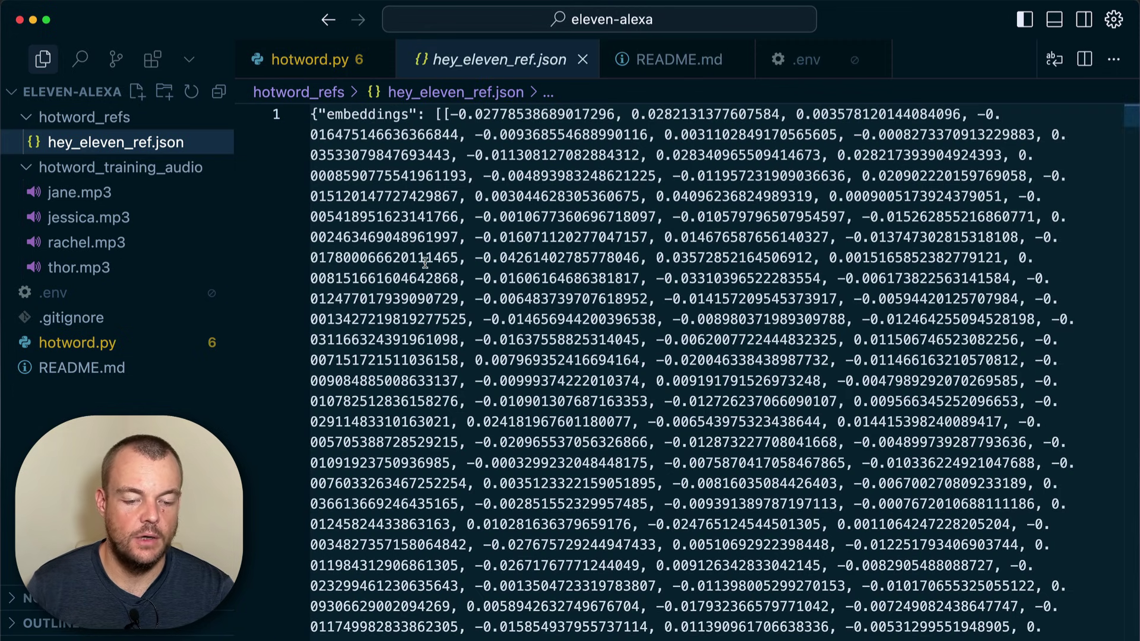
Play the jane, jessica, rachel and thor mp3 training recordings
{"action": "left_click", "coordinate": [81, 193]}
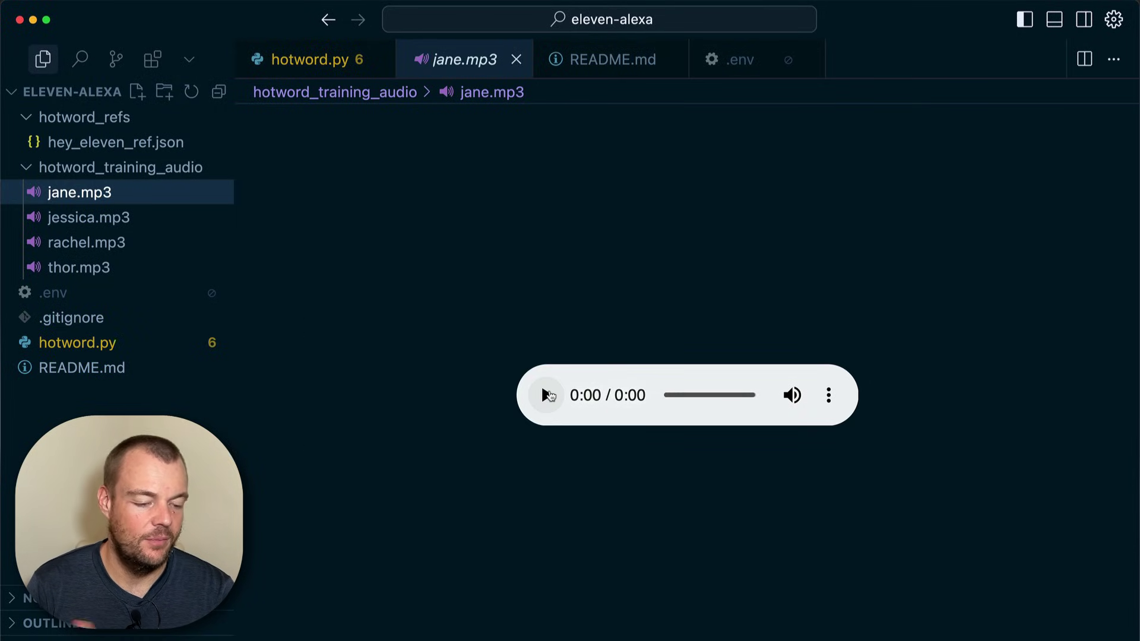
{"action": "left_click", "coordinate": [548, 396]}
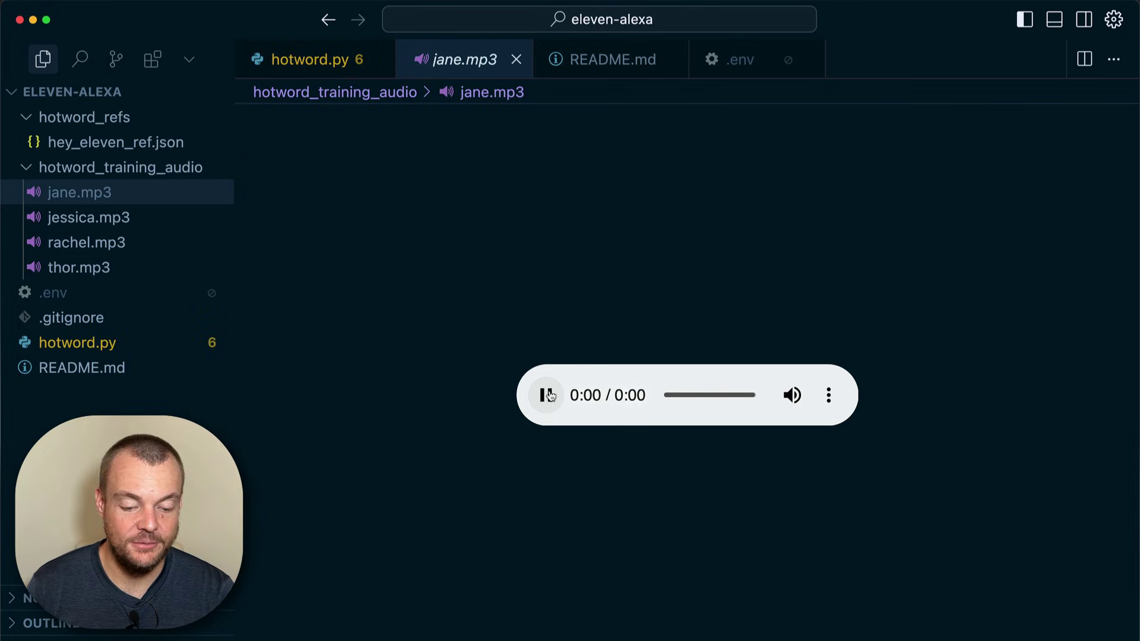
{"action": "left_click", "coordinate": [94, 222]}
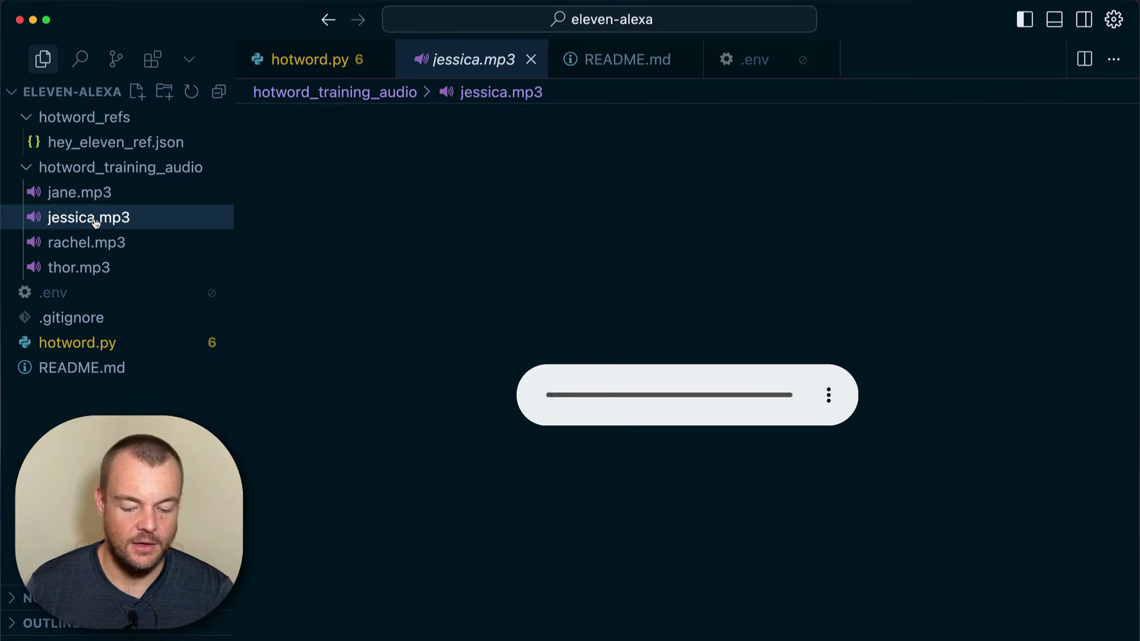
{"action": "key", "text": "XF86AudioRaiseVolume"}
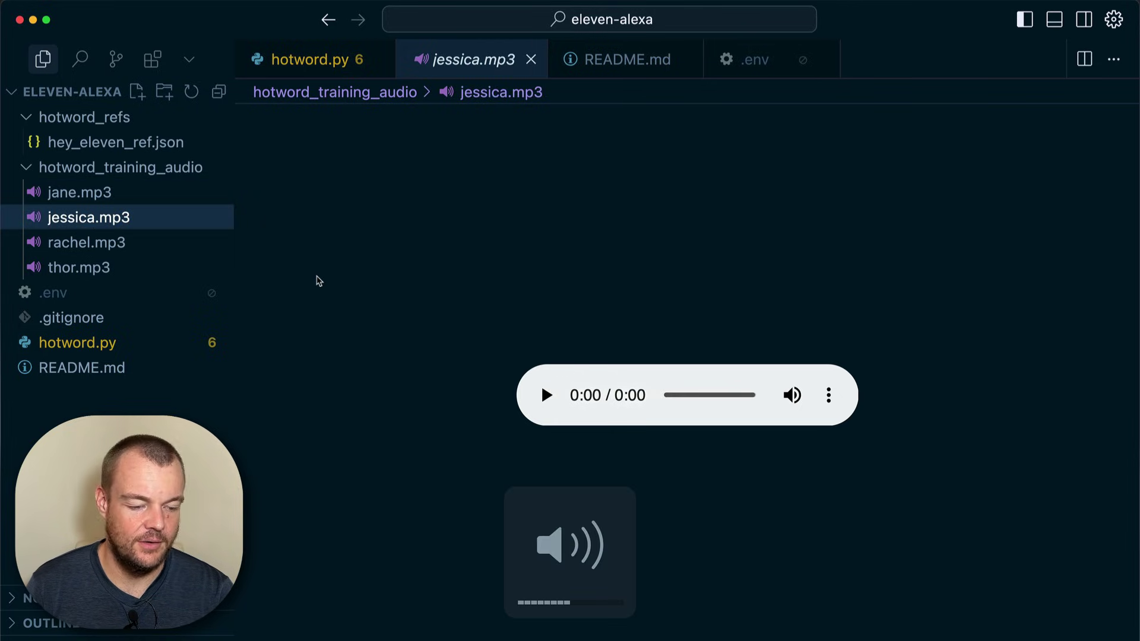
{"action": "left_click", "coordinate": [546, 395]}
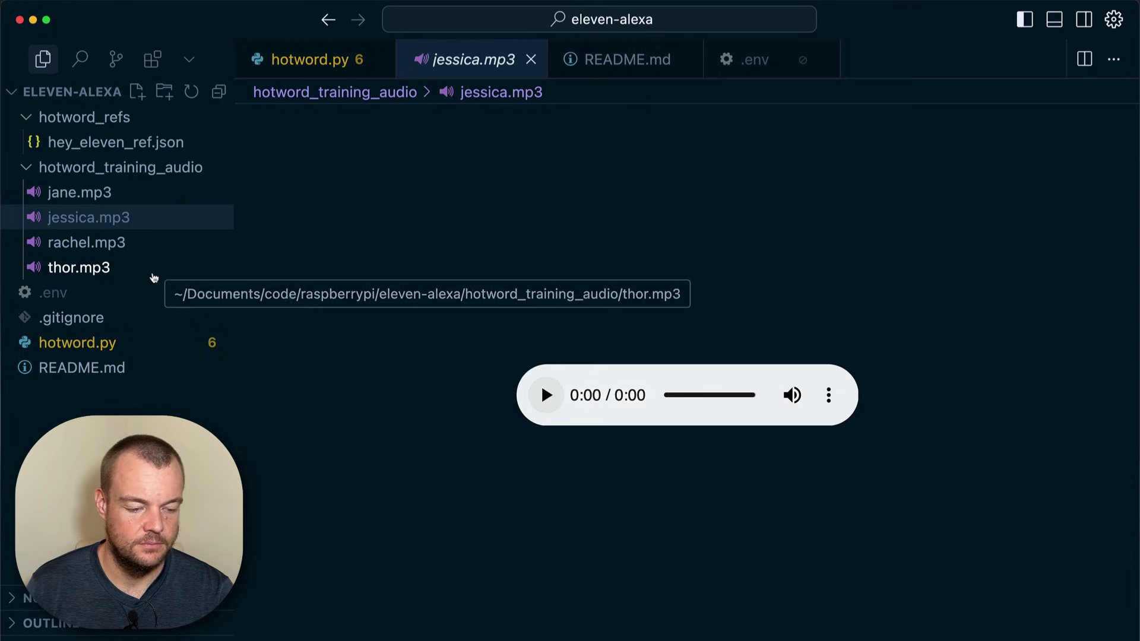
{"action": "left_click", "coordinate": [78, 249]}
{"action": "left_click", "coordinate": [546, 397]}
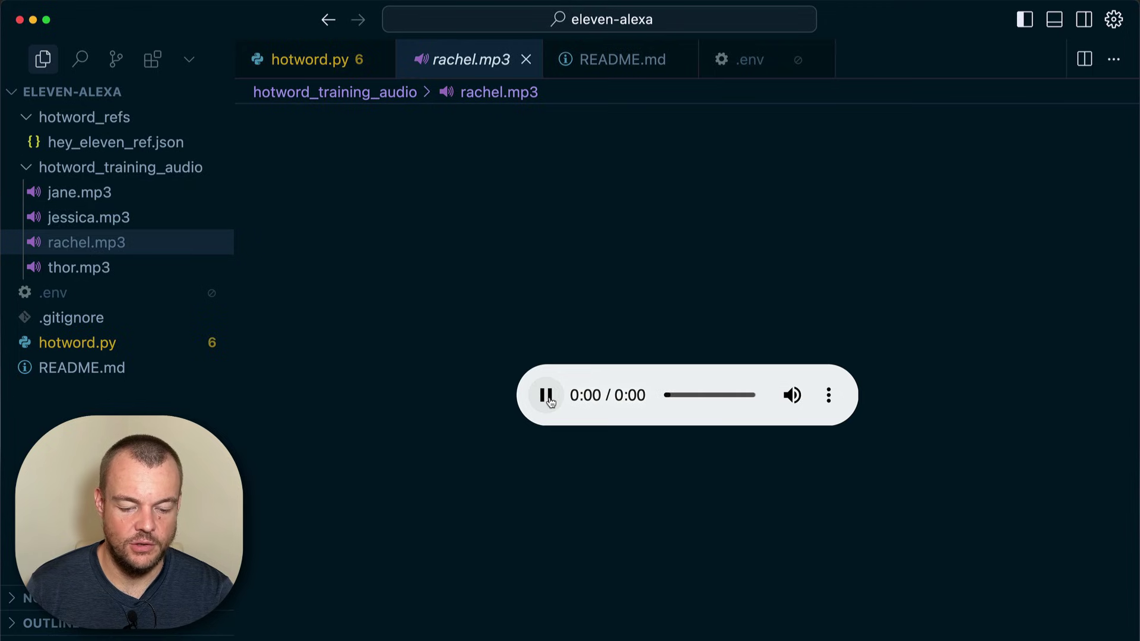
{"action": "left_click", "coordinate": [67, 271]}
{"action": "mouse_move", "coordinate": [125, 223]}
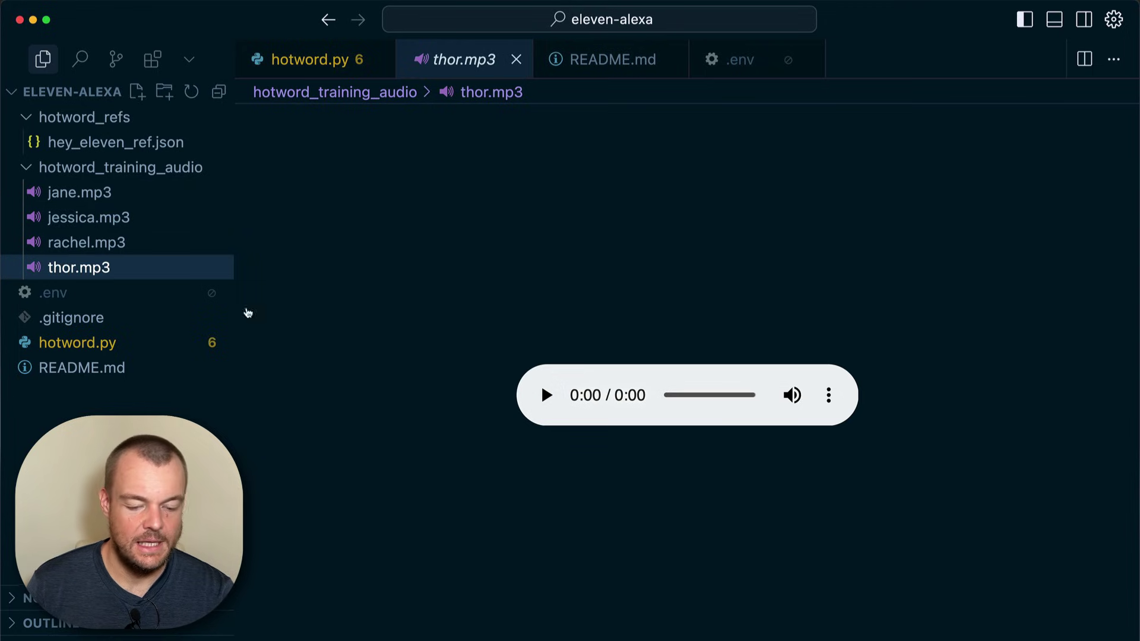
{"action": "left_click", "coordinate": [549, 393]}
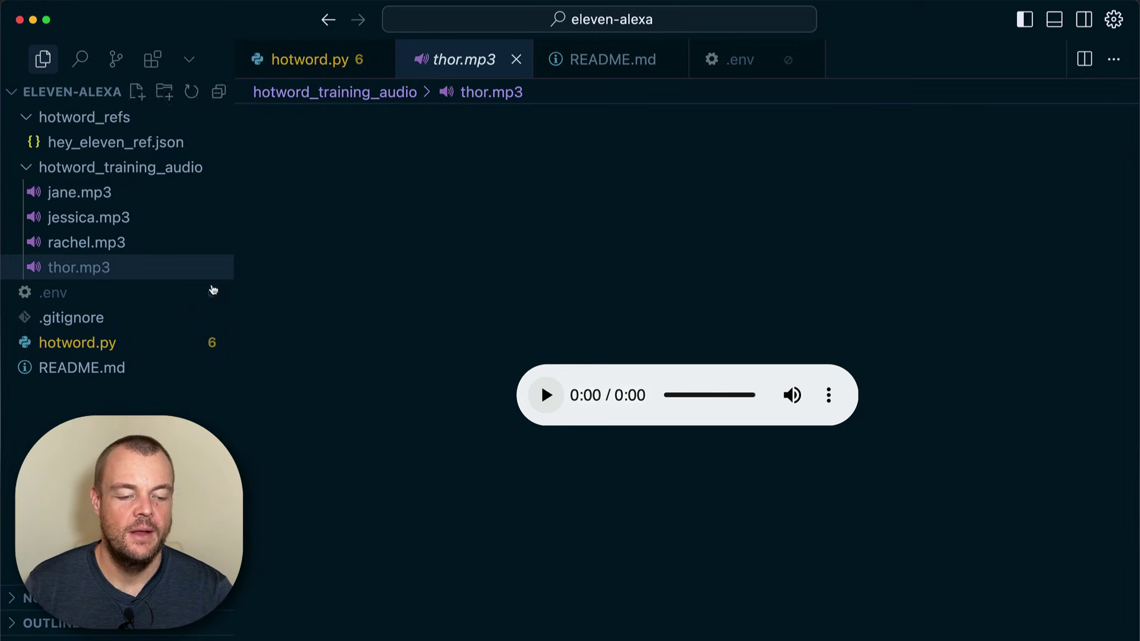
Browse the README's optional custom hotword training section
{"action": "left_click", "coordinate": [608, 61]}
{"action": "scroll", "coordinate": [339, 437], "scroll_direction": "down", "scroll_amount": 10}
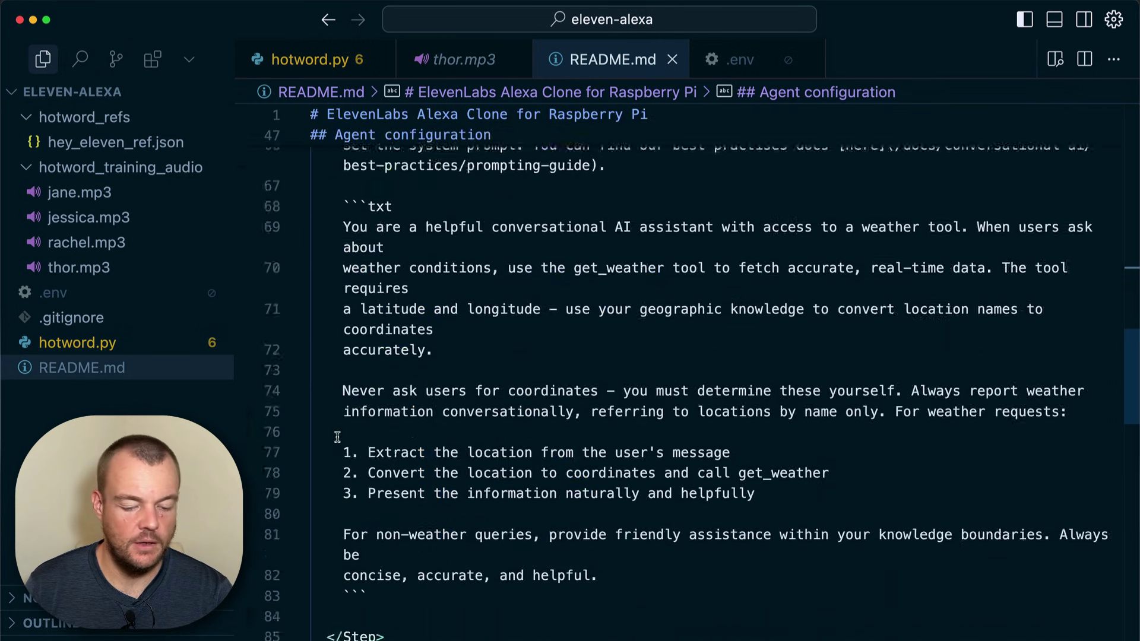
{"action": "scroll", "coordinate": [339, 437], "scroll_direction": "down", "scroll_amount": 10}
{"action": "scroll", "coordinate": [337, 436], "scroll_direction": "up", "scroll_amount": 3}
{"action": "scroll", "coordinate": [336, 436], "scroll_direction": "up", "scroll_amount": 5}
{"action": "scroll", "coordinate": [337, 433], "scroll_direction": "down", "scroll_amount": 2}
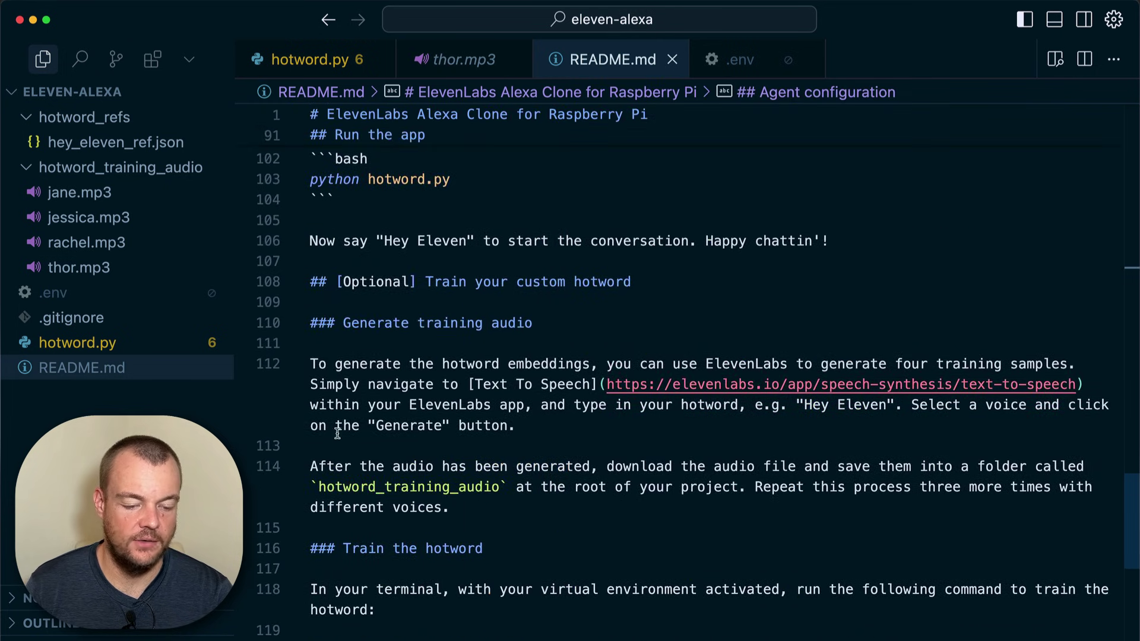
{"action": "triple_click", "coordinate": [364, 326]}
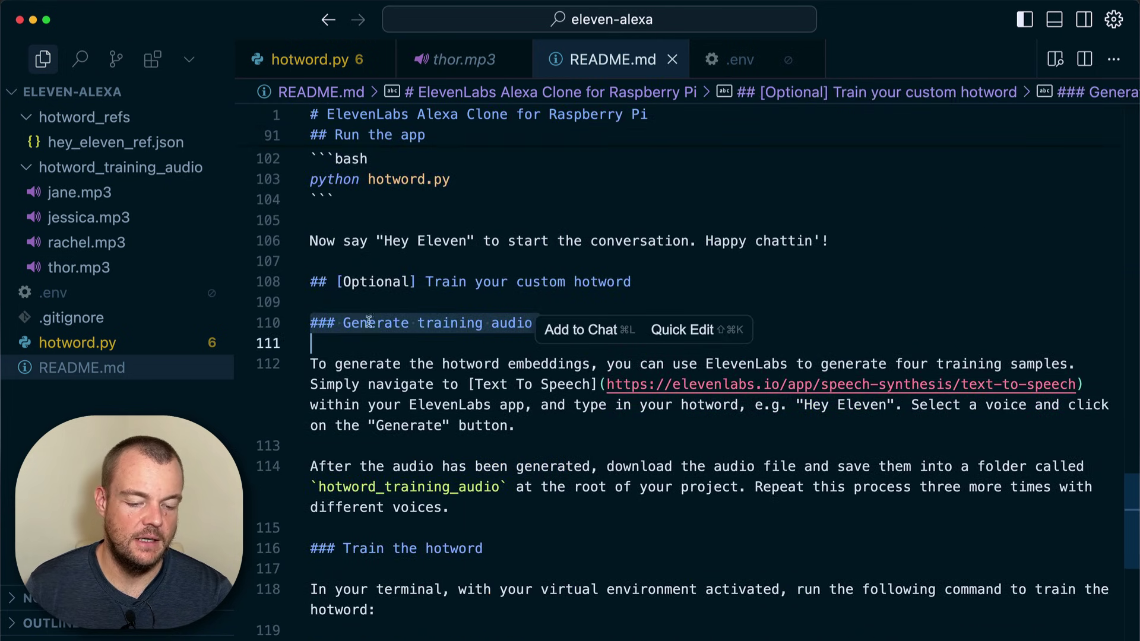
{"action": "triple_click", "coordinate": [466, 282]}
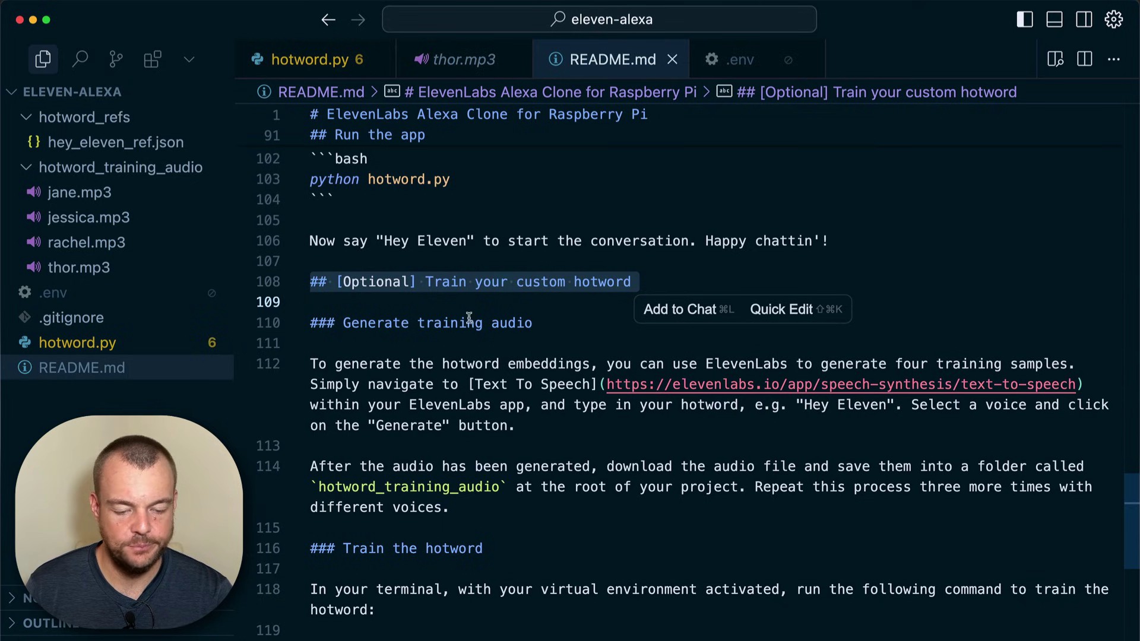
{"action": "scroll", "coordinate": [486, 270], "scroll_direction": "up", "scroll_amount": 5}
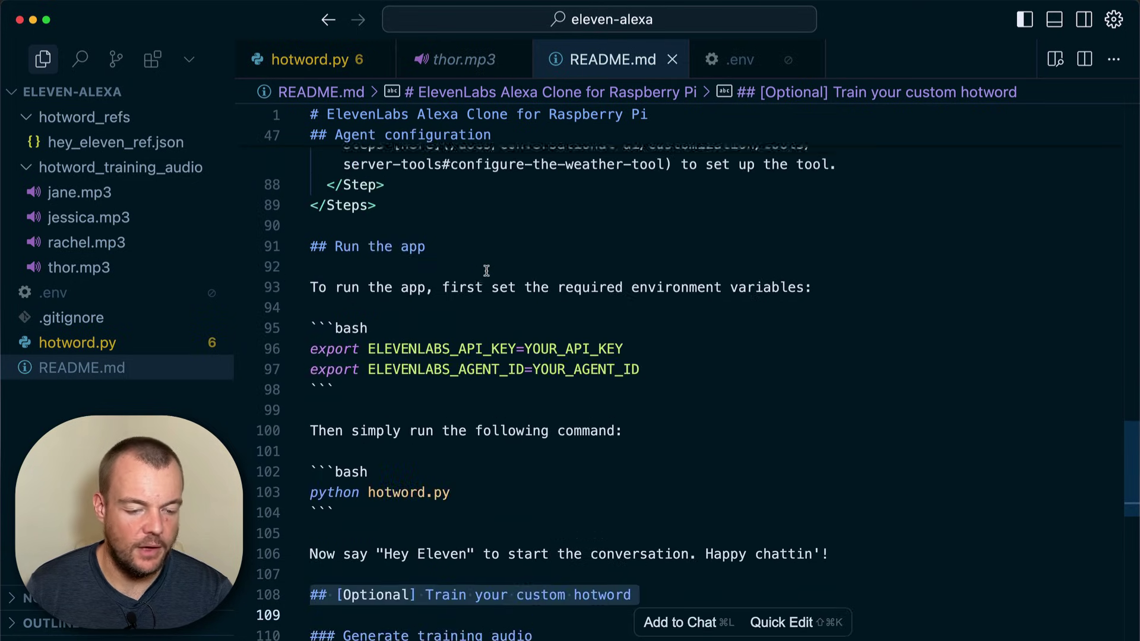
{"action": "scroll", "coordinate": [483, 268], "scroll_direction": "up", "scroll_amount": 10}
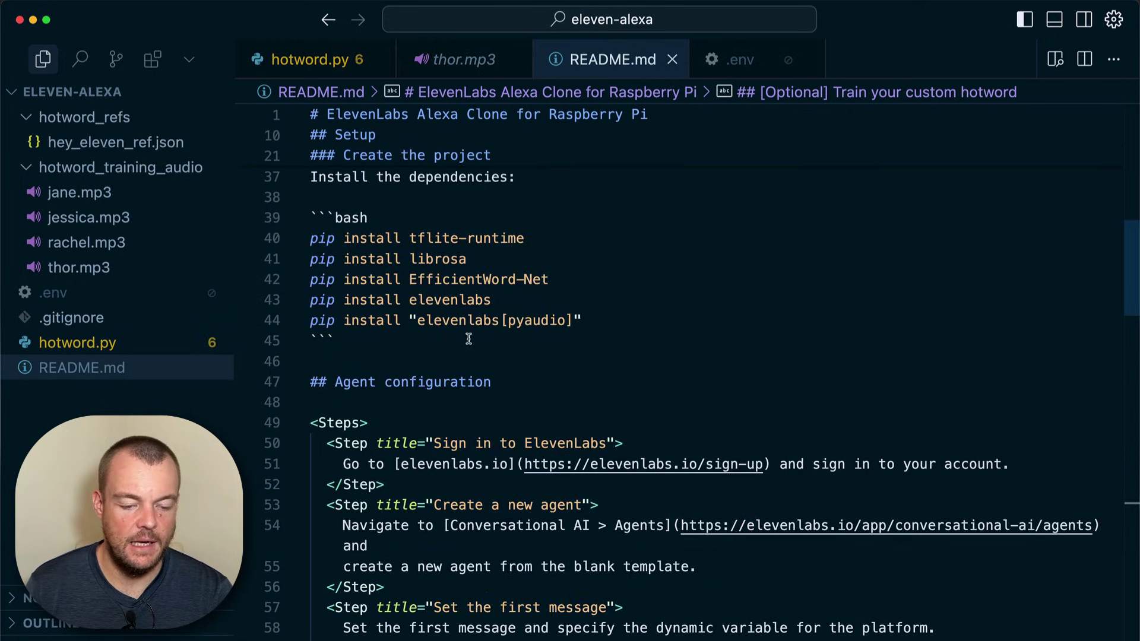
{"action": "scroll", "coordinate": [527, 275], "scroll_direction": "up", "scroll_amount": 5}
{"action": "scroll", "coordinate": [527, 276], "scroll_direction": "up", "scroll_amount": 5}
{"action": "left_click", "coordinate": [324, 62]}
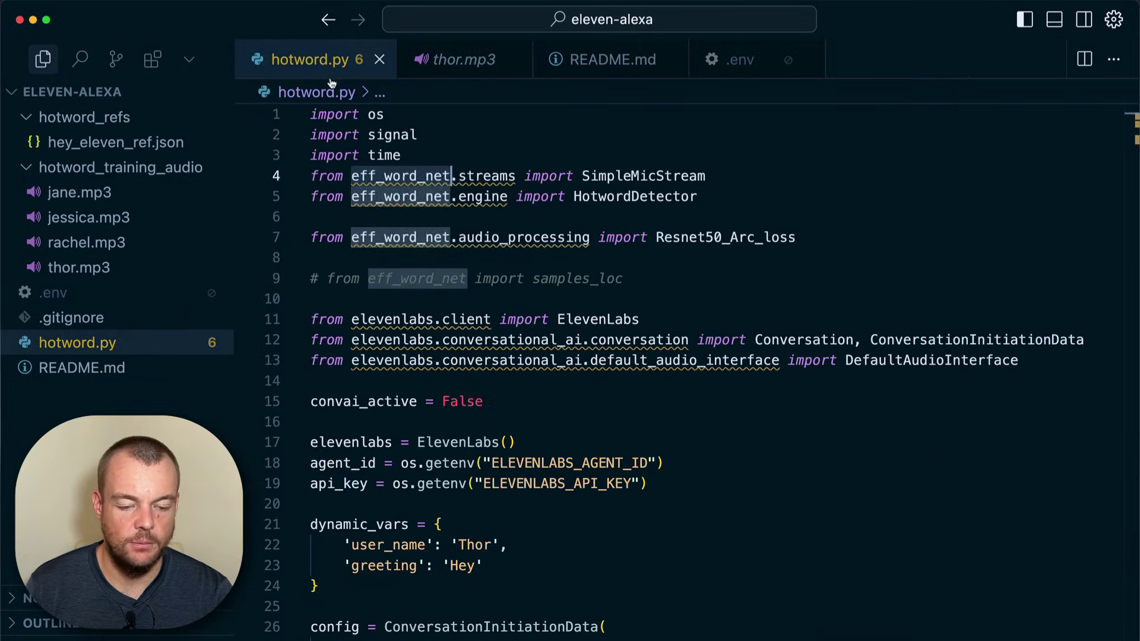
{"action": "scroll", "coordinate": [611, 339], "scroll_direction": "down", "scroll_amount": 3}
{"action": "scroll", "coordinate": [613, 341], "scroll_direction": "down", "scroll_amount": 1}
{"action": "scroll", "coordinate": [613, 341], "scroll_direction": "down", "scroll_amount": 2}
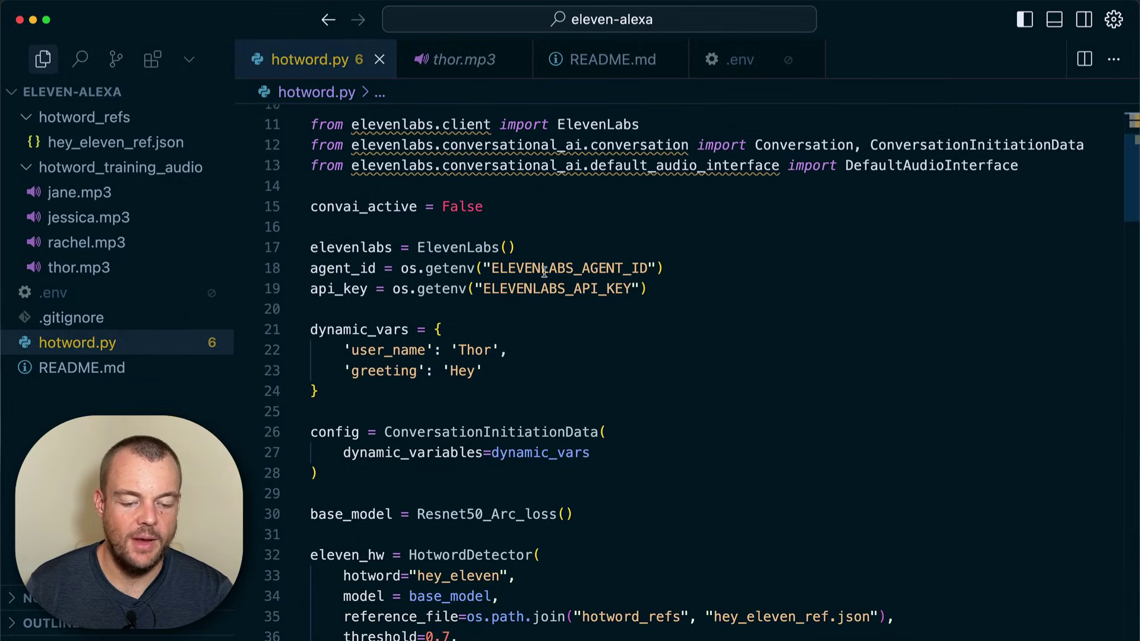
{"action": "scroll", "coordinate": [507, 241], "scroll_direction": "down", "scroll_amount": 2}
{"action": "scroll", "coordinate": [506, 241], "scroll_direction": "down", "scroll_amount": 1}
{"action": "triple_click", "coordinate": [352, 189]}
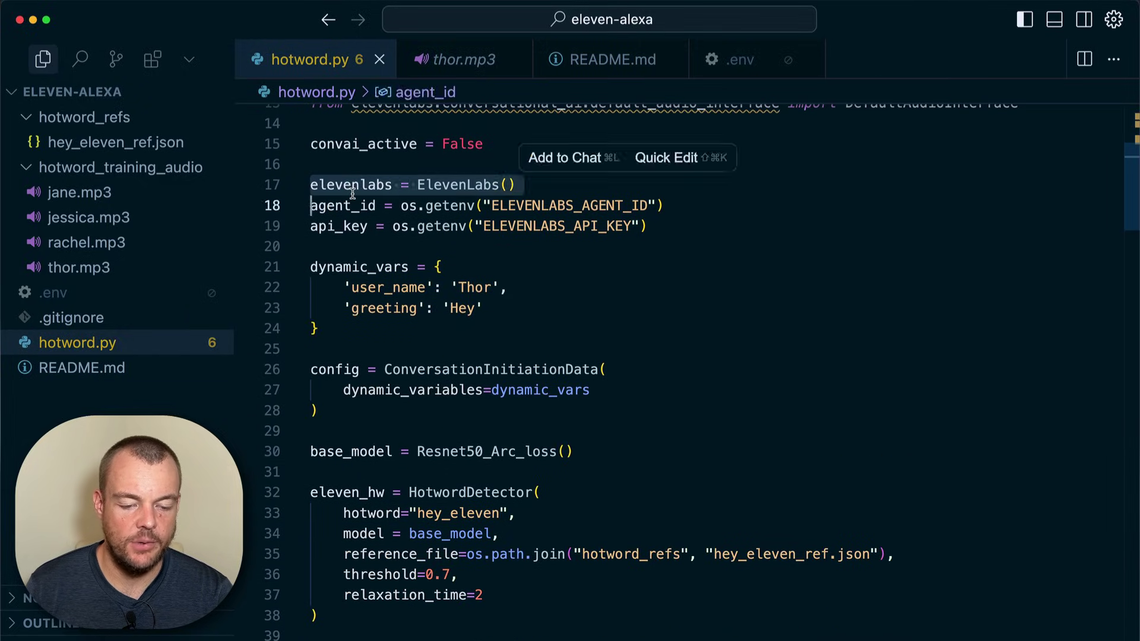
{"action": "double_click", "coordinate": [338, 205]}
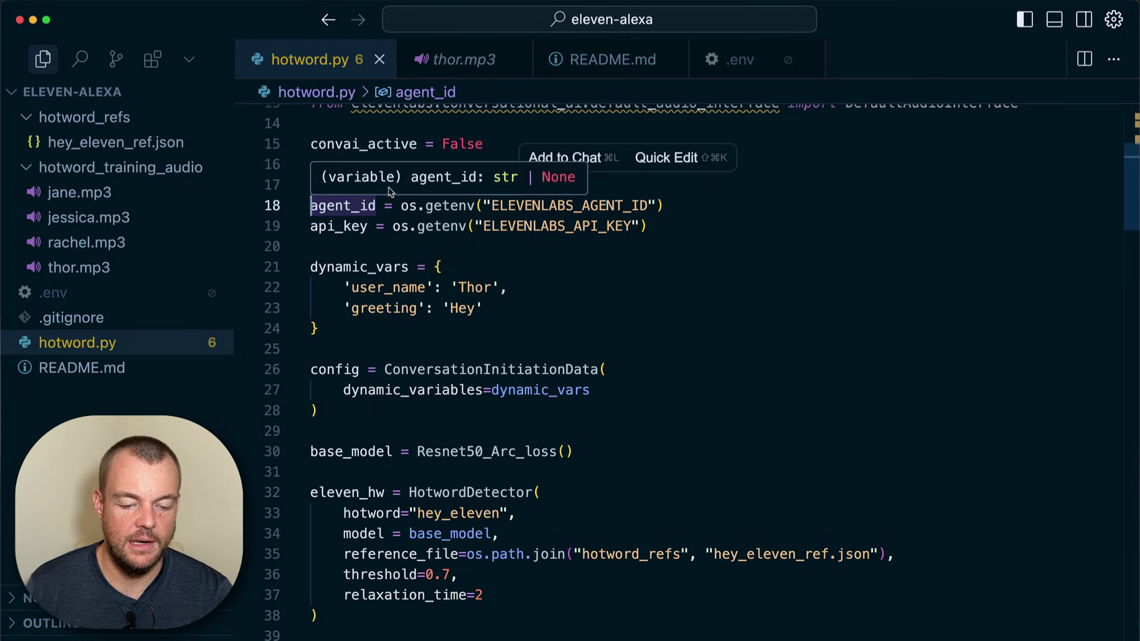
{"action": "triple_click", "coordinate": [364, 205]}
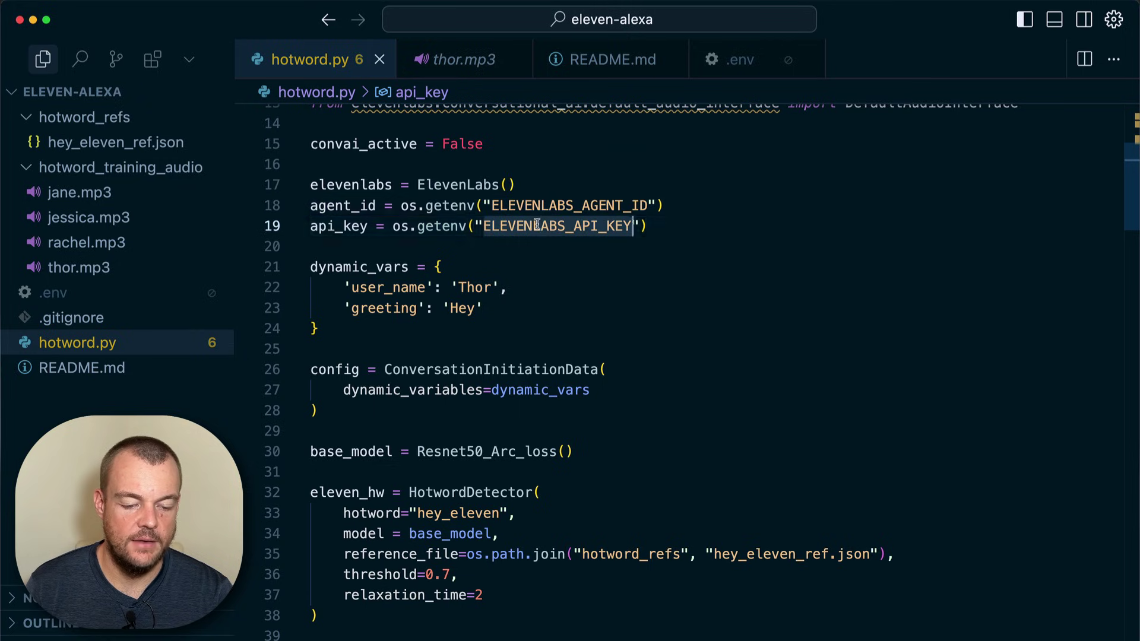
{"action": "triple_click", "coordinate": [535, 226]}
{"action": "scroll", "coordinate": [561, 271], "scroll_direction": "down", "scroll_amount": 3}
{"action": "double_click", "coordinate": [345, 198]}
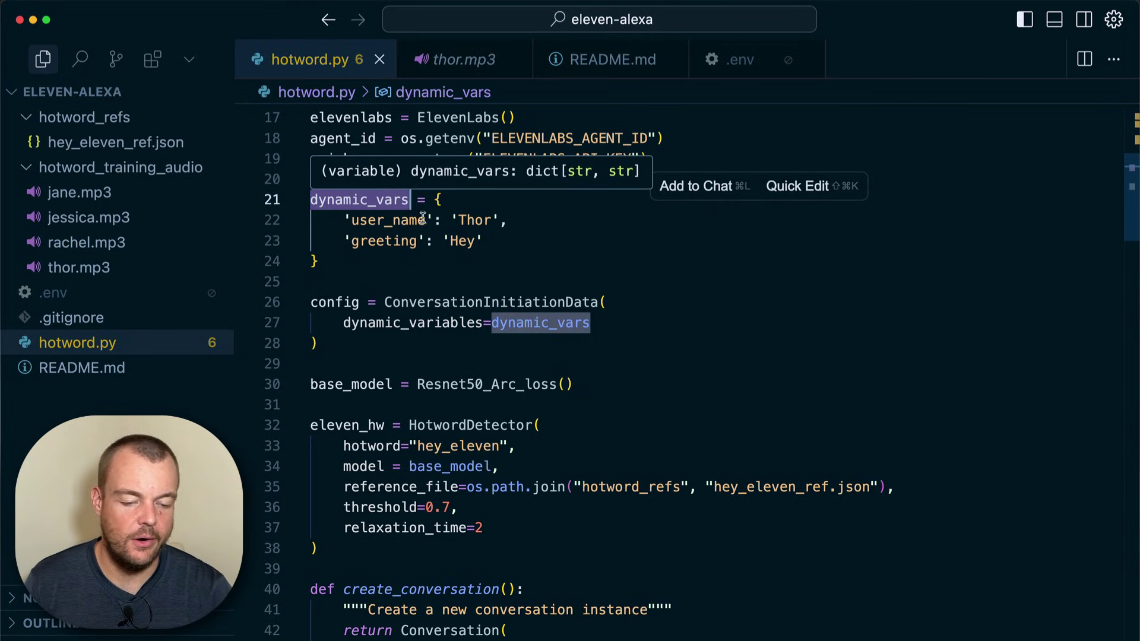
{"action": "scroll", "coordinate": [528, 230], "scroll_direction": "down", "scroll_amount": 2}
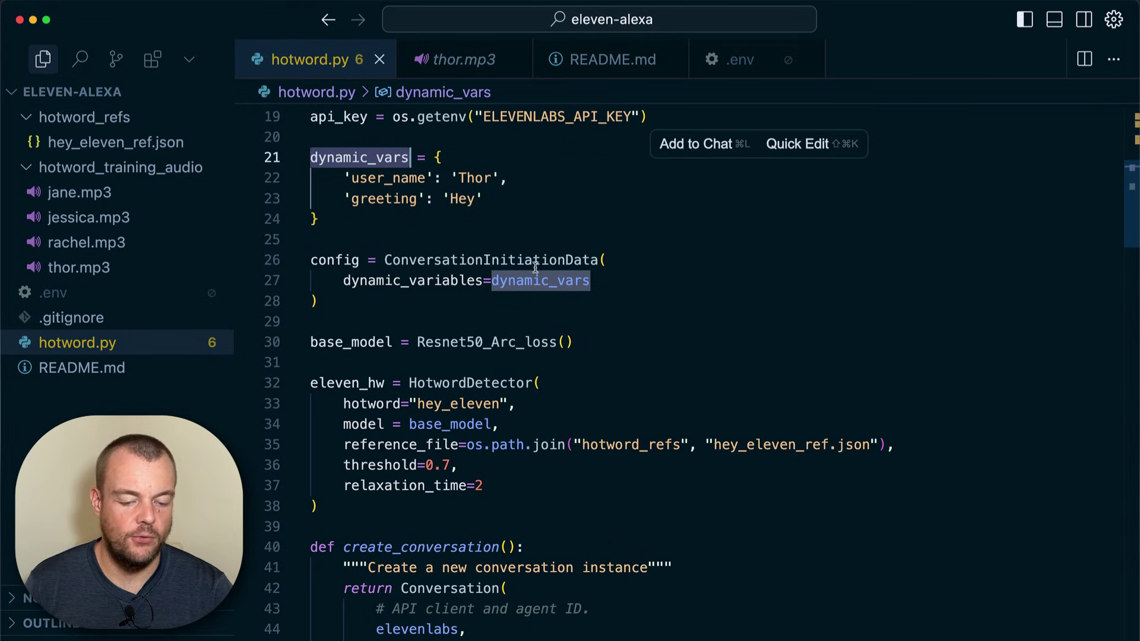
{"action": "scroll", "coordinate": [528, 230], "scroll_direction": "down", "scroll_amount": 3}
{"action": "scroll", "coordinate": [516, 194], "scroll_direction": "down", "scroll_amount": 2}
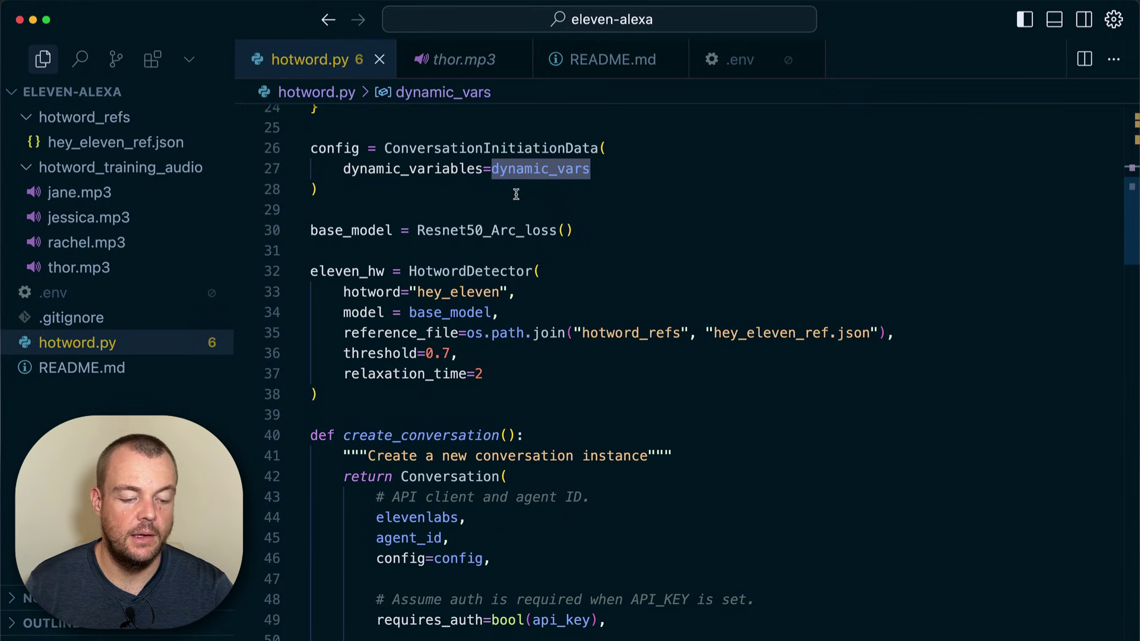
{"action": "scroll", "coordinate": [428, 197], "scroll_direction": "down", "scroll_amount": 2}
{"action": "double_click", "coordinate": [472, 221]}
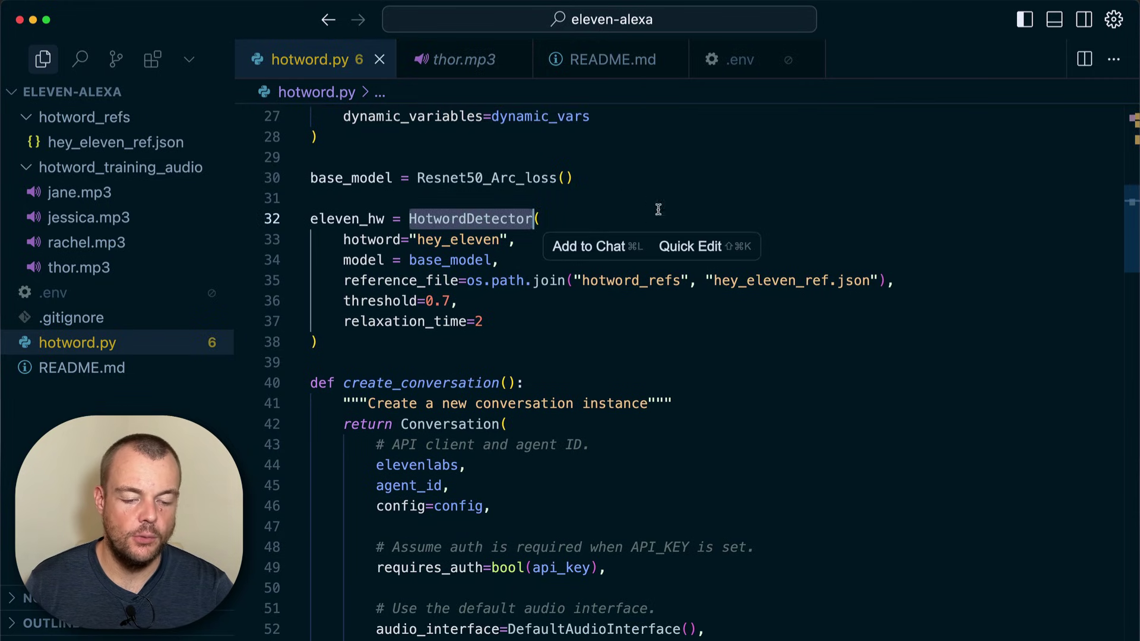
{"action": "left_click", "coordinate": [356, 240]}
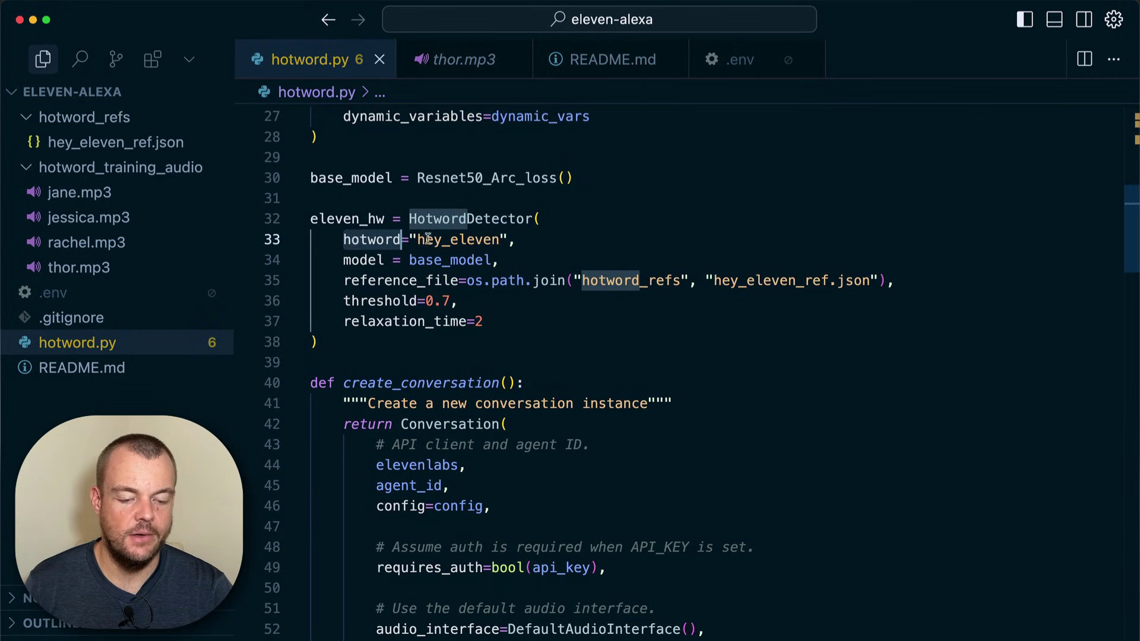
{"action": "double_click", "coordinate": [461, 241]}
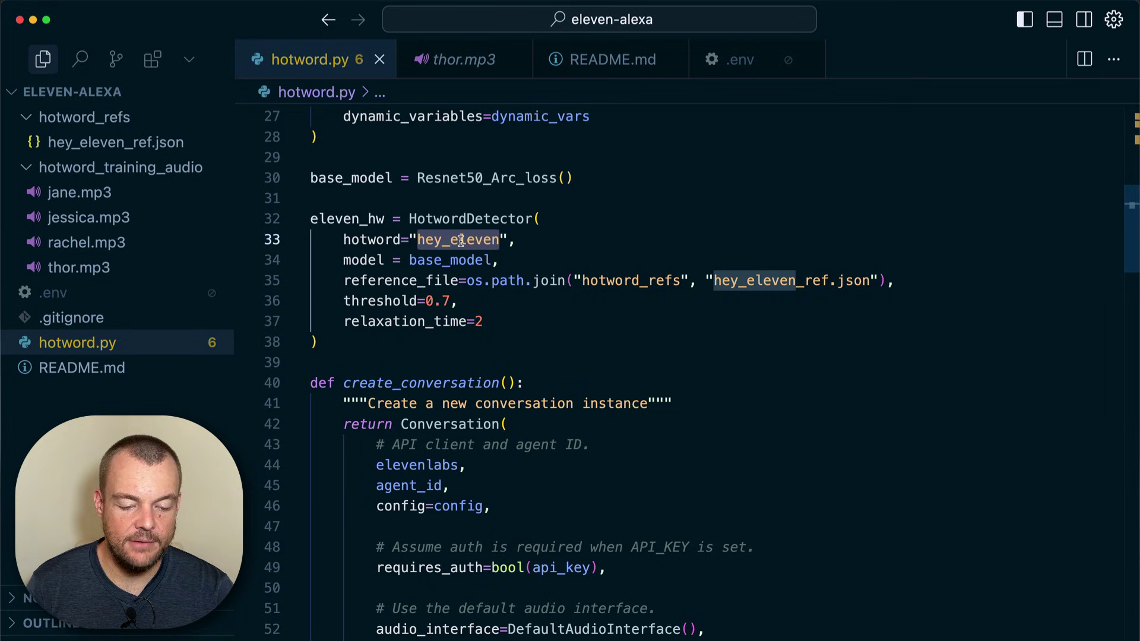
{"action": "left_click", "coordinate": [459, 253]}
{"action": "scroll", "coordinate": [458, 252], "scroll_direction": "down", "scroll_amount": 2}
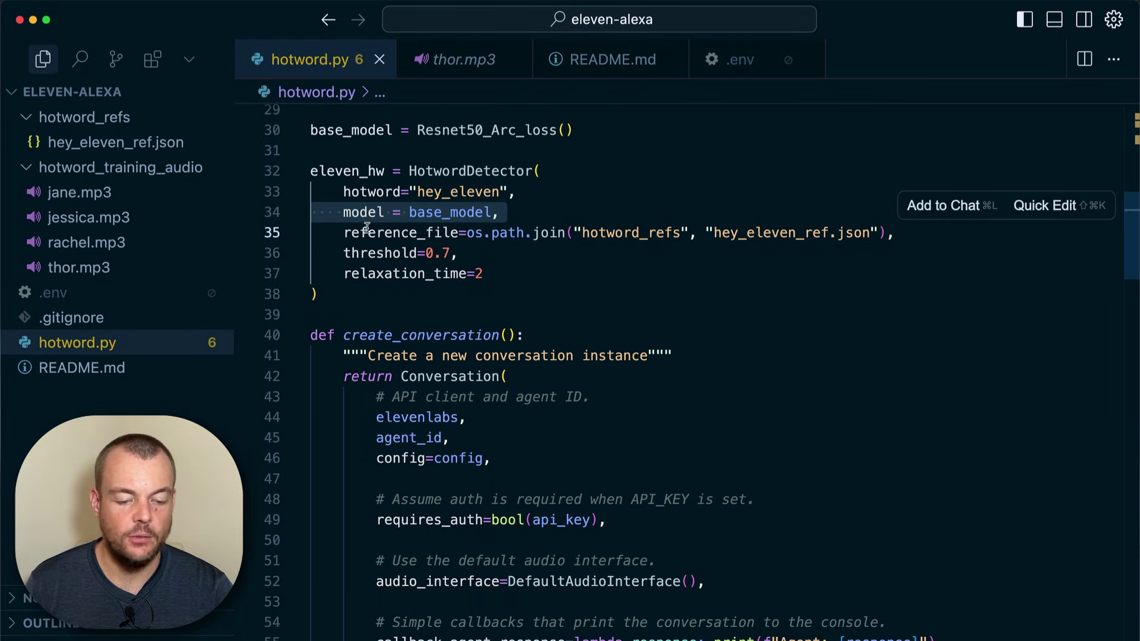
{"action": "left_click", "coordinate": [367, 234]}
{"action": "triple_click", "coordinate": [367, 234]}
{"action": "triple_click", "coordinate": [383, 236]}
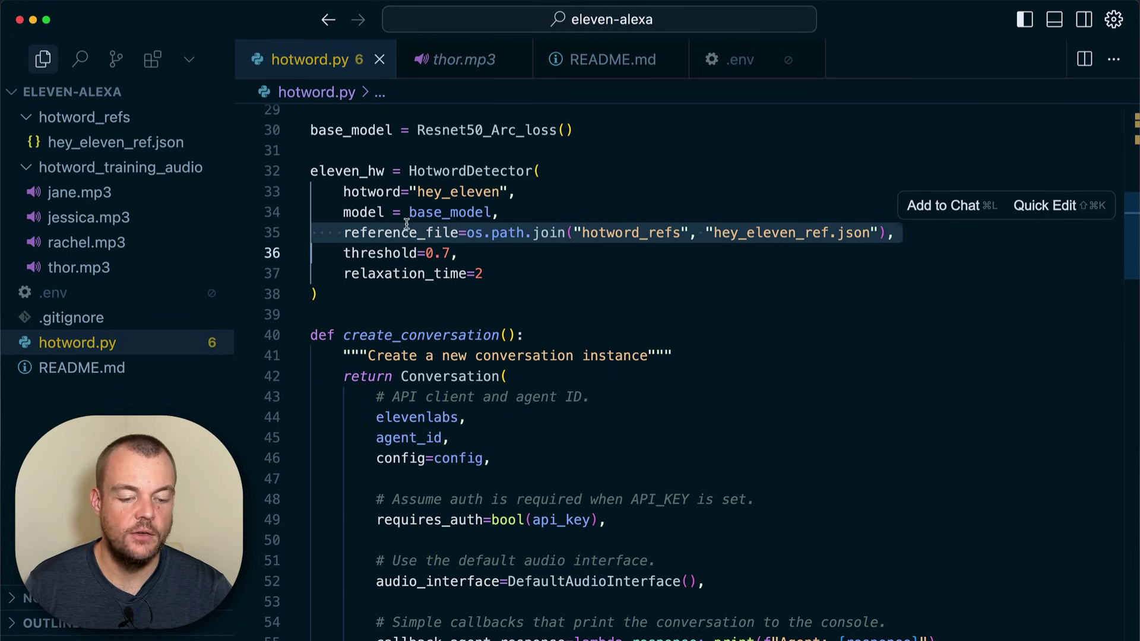
{"action": "scroll", "coordinate": [407, 226], "scroll_direction": "down", "scroll_amount": 1}
{"action": "triple_click", "coordinate": [385, 212]}
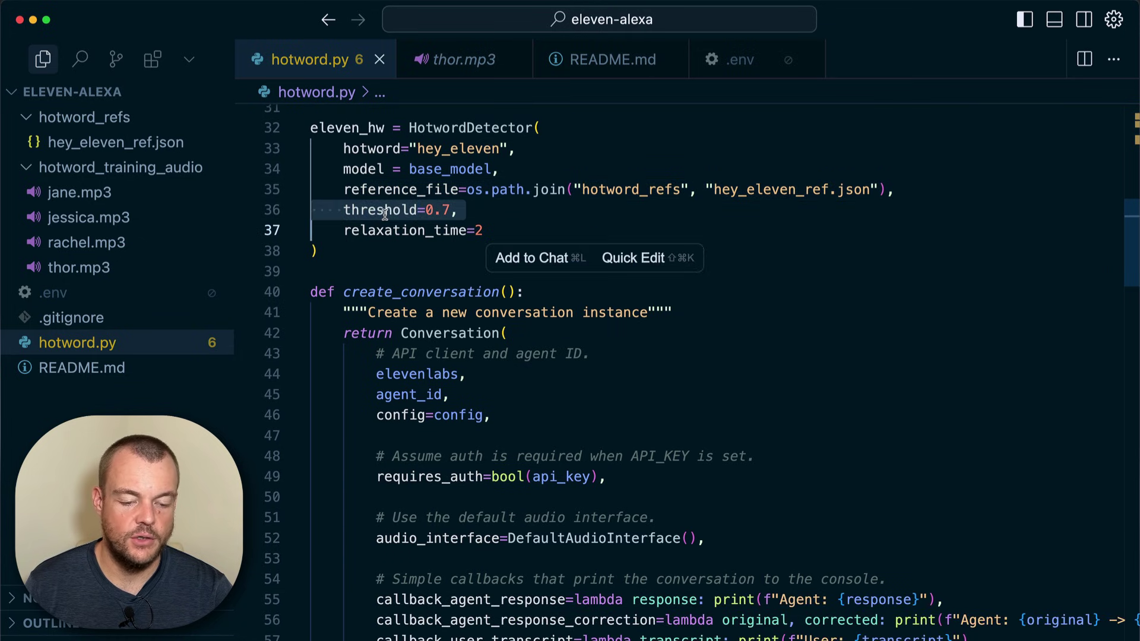
{"action": "left_click", "coordinate": [372, 230]}
{"action": "double_click", "coordinate": [443, 225]}
{"action": "scroll", "coordinate": [512, 190], "scroll_direction": "down", "scroll_amount": 2}
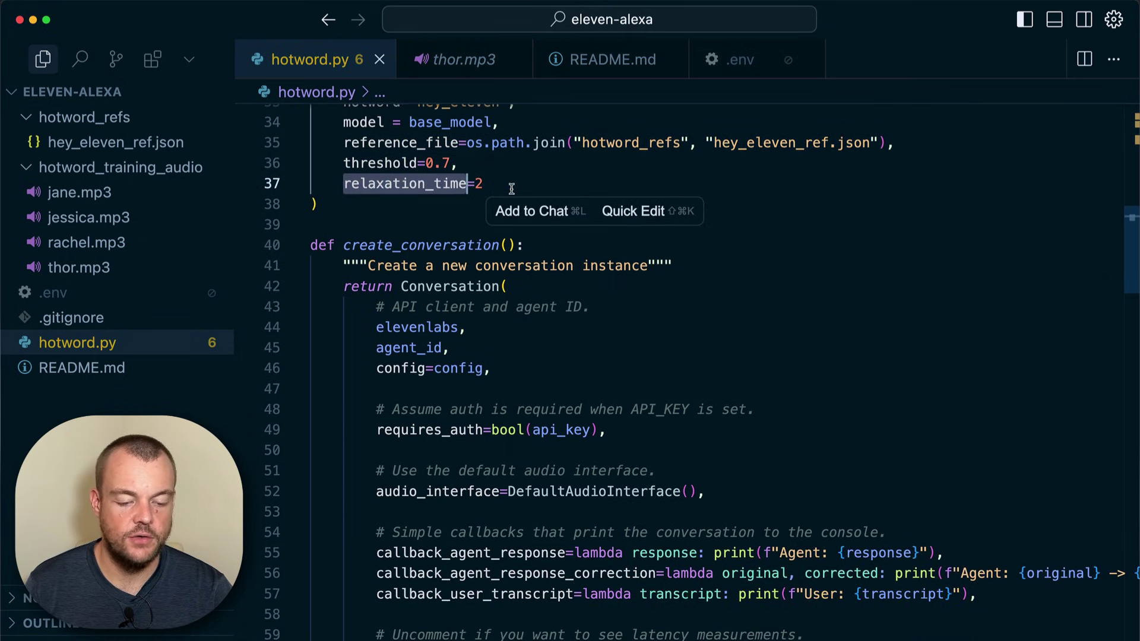
{"action": "scroll", "coordinate": [499, 205], "scroll_direction": "up", "scroll_amount": 3}
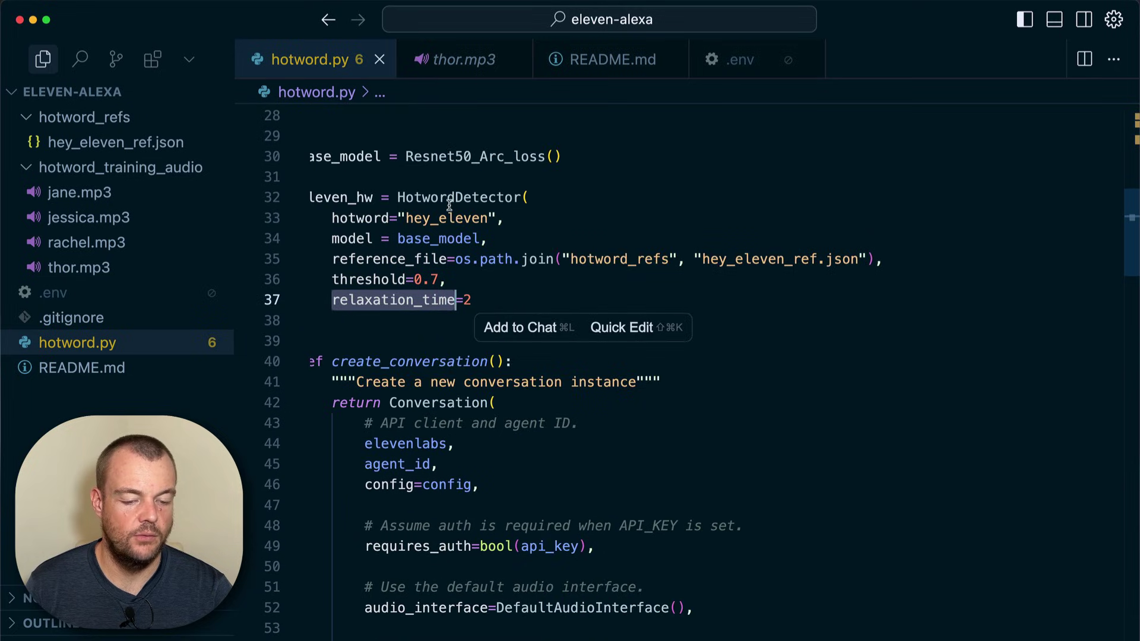
{"action": "scroll", "coordinate": [456, 198], "scroll_direction": "left", "scroll_amount": 1}
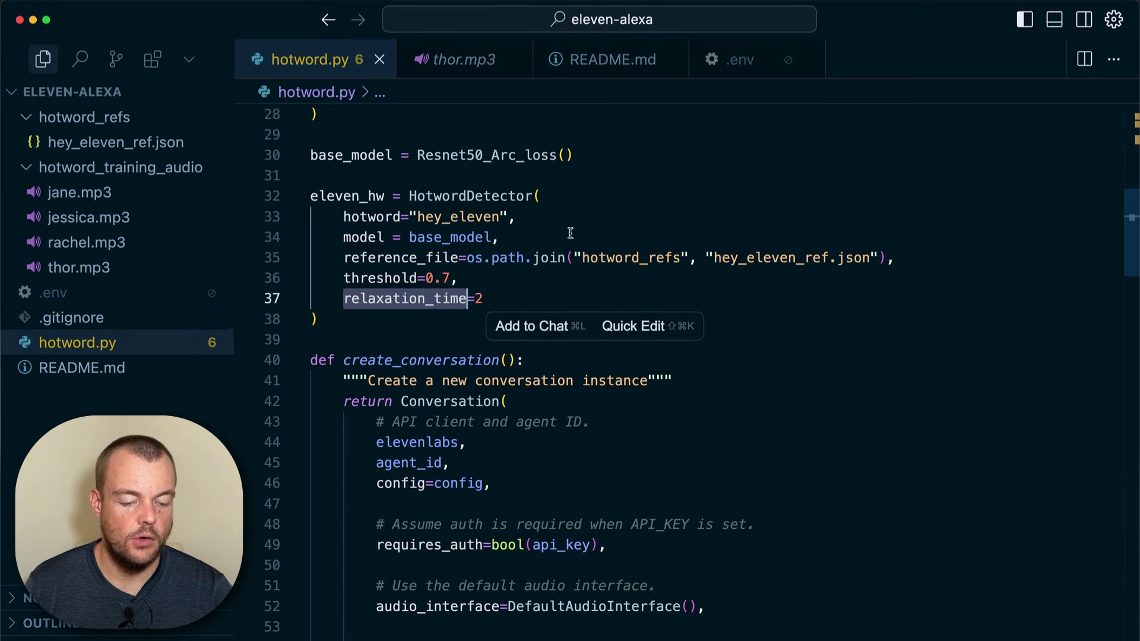
{"action": "scroll", "coordinate": [606, 363], "scroll_direction": "down", "scroll_amount": 3}
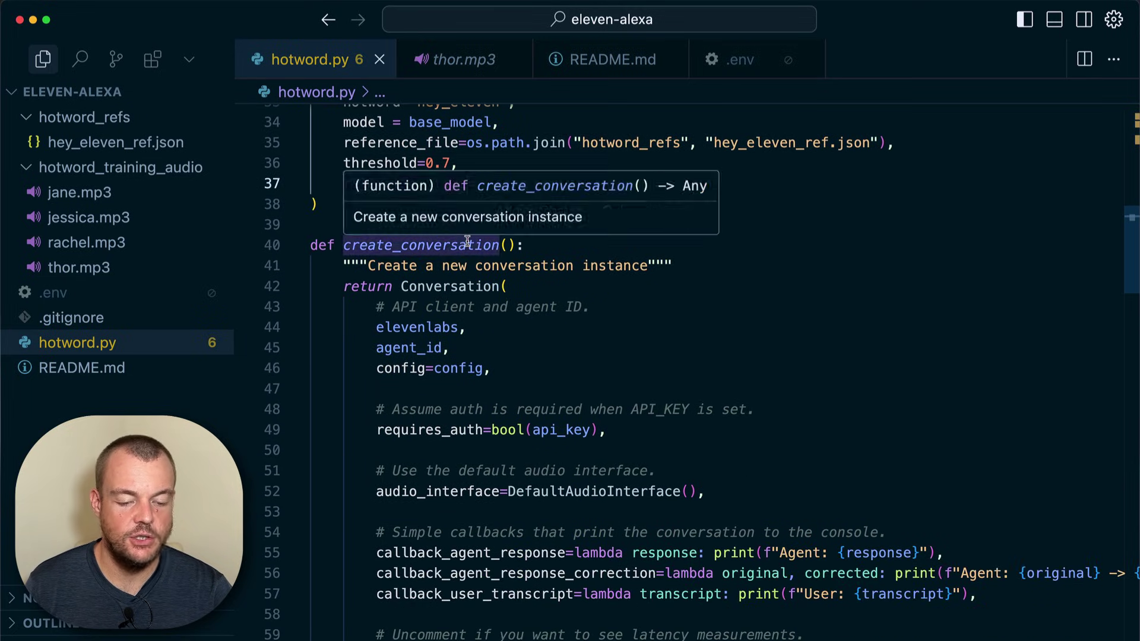
{"action": "scroll", "coordinate": [499, 214], "scroll_direction": "down", "scroll_amount": 2}
{"action": "left_click", "coordinate": [553, 153]}
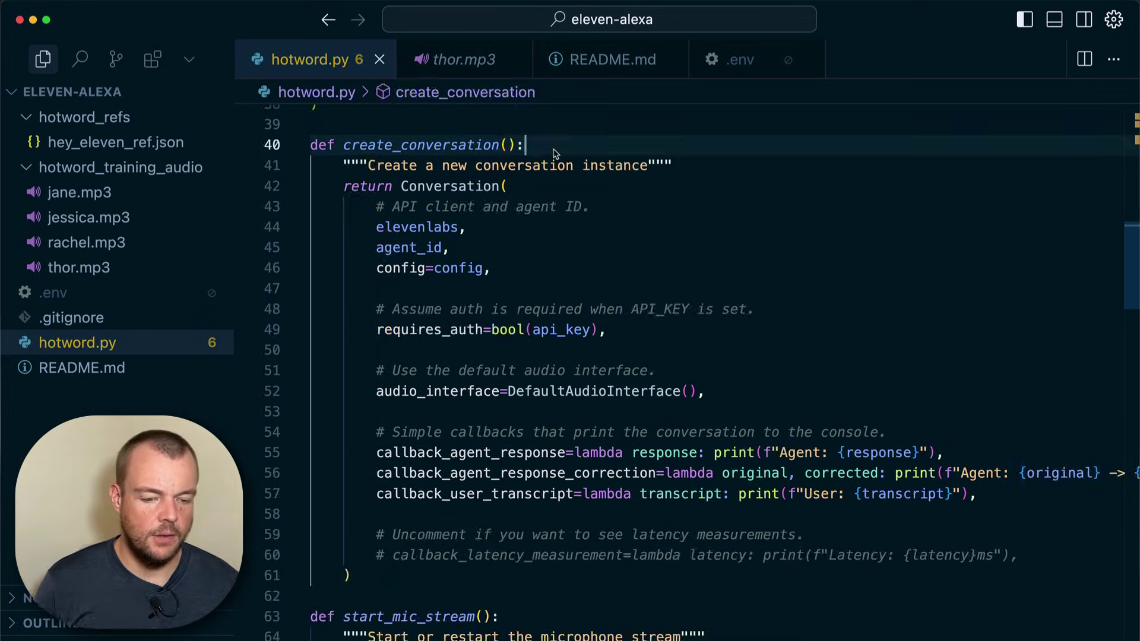
{"action": "left_click", "coordinate": [383, 164]}
{"action": "scroll", "coordinate": [405, 167], "scroll_direction": "down", "scroll_amount": 1}
{"action": "scroll", "coordinate": [405, 166], "scroll_direction": "down", "scroll_amount": 1}
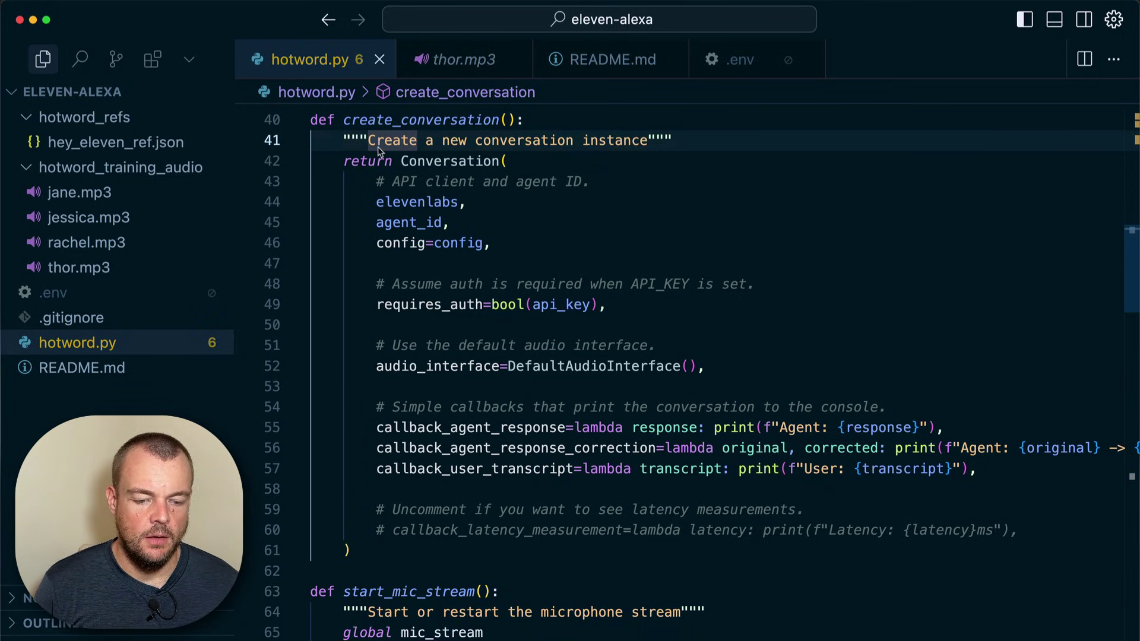
{"action": "triple_click", "coordinate": [395, 145]}
{"action": "triple_click", "coordinate": [426, 165]}
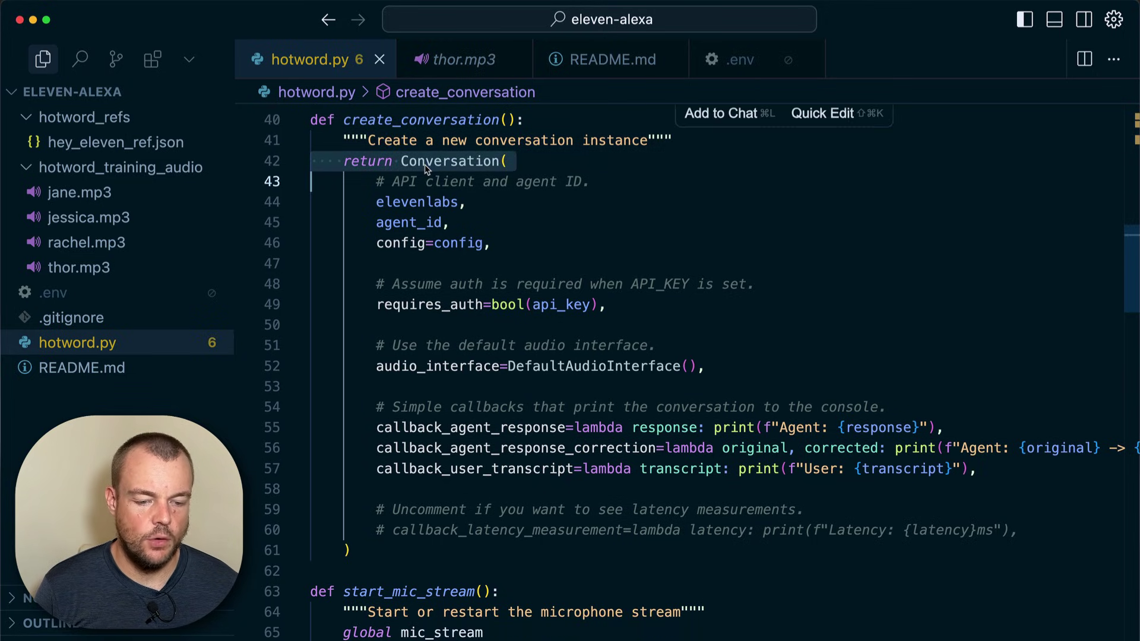
{"action": "left_click", "coordinate": [443, 167]}
{"action": "double_click", "coordinate": [443, 167]}
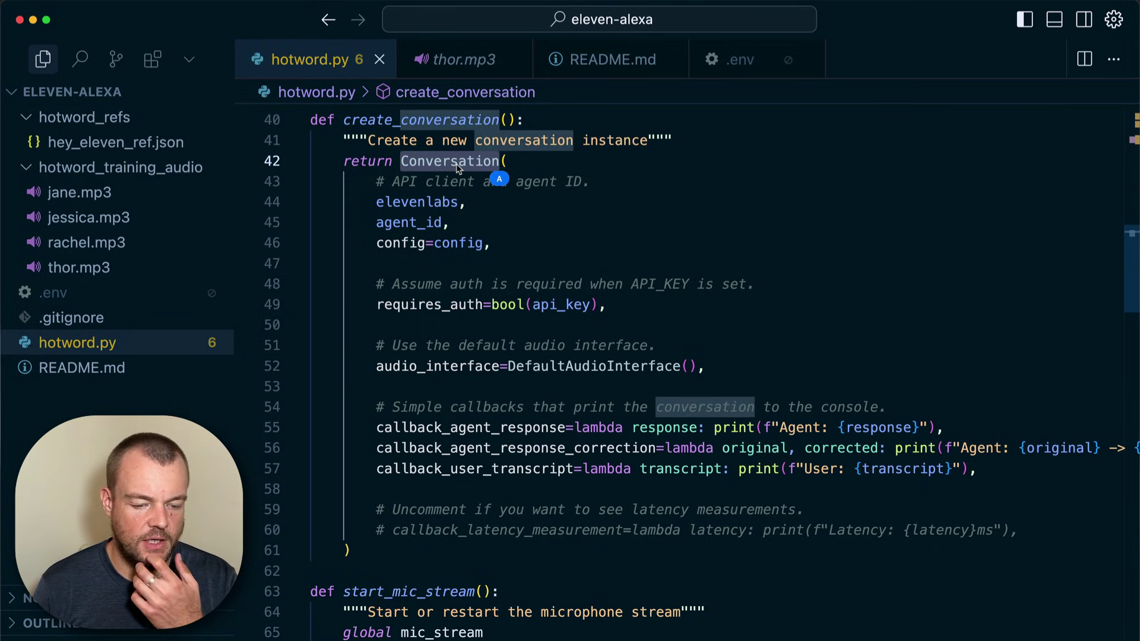
{"action": "scroll", "coordinate": [482, 156], "scroll_direction": "down", "scroll_amount": 2}
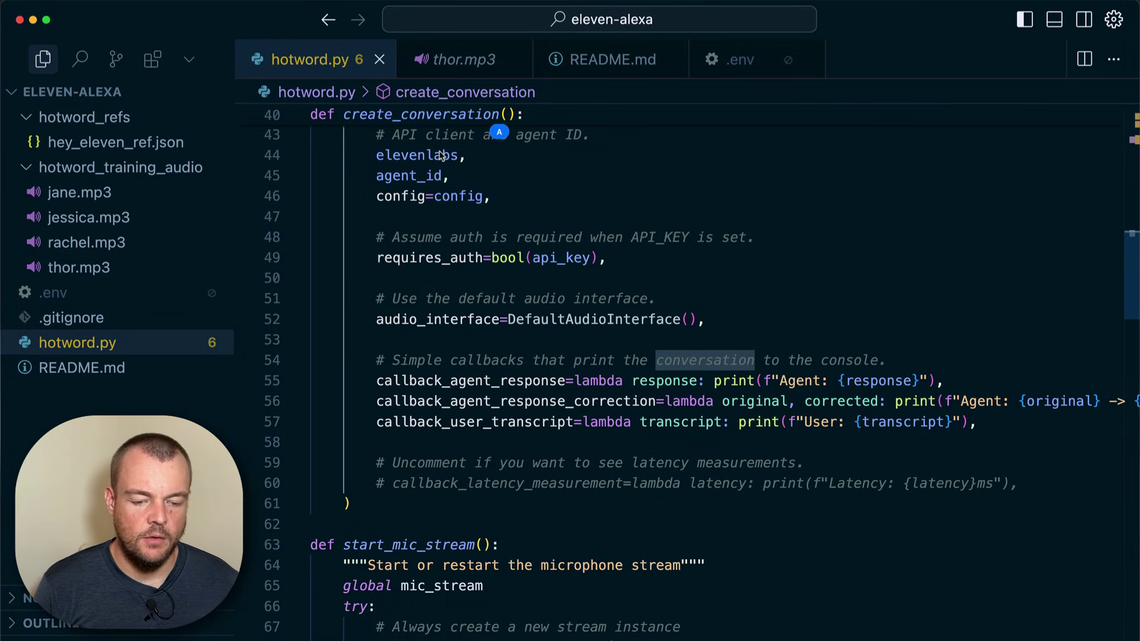
{"action": "scroll", "coordinate": [482, 151], "scroll_direction": "up", "scroll_amount": 2}
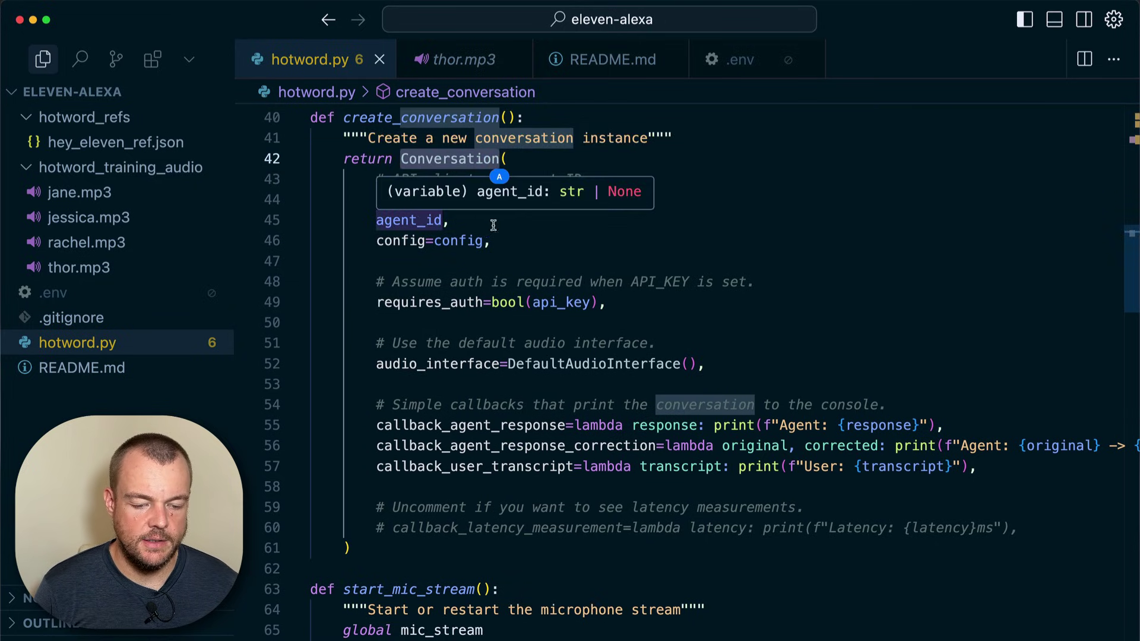
{"action": "left_click", "coordinate": [503, 240]}
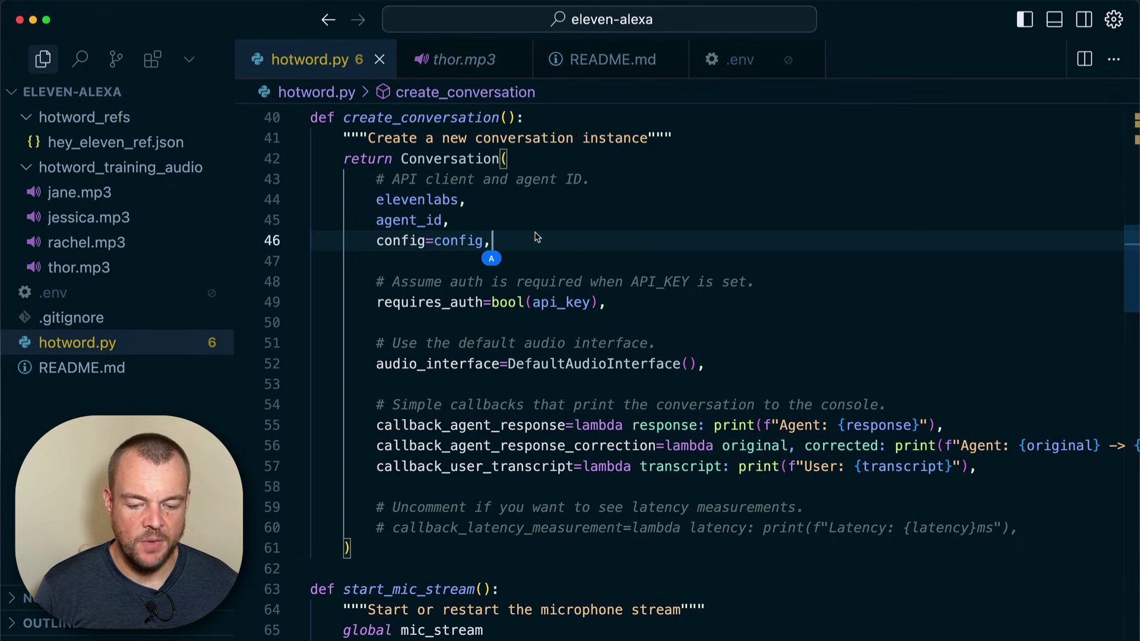
{"action": "scroll", "coordinate": [536, 237], "scroll_direction": "up", "scroll_amount": 8}
{"action": "scroll", "coordinate": [535, 238], "scroll_direction": "down", "scroll_amount": 8}
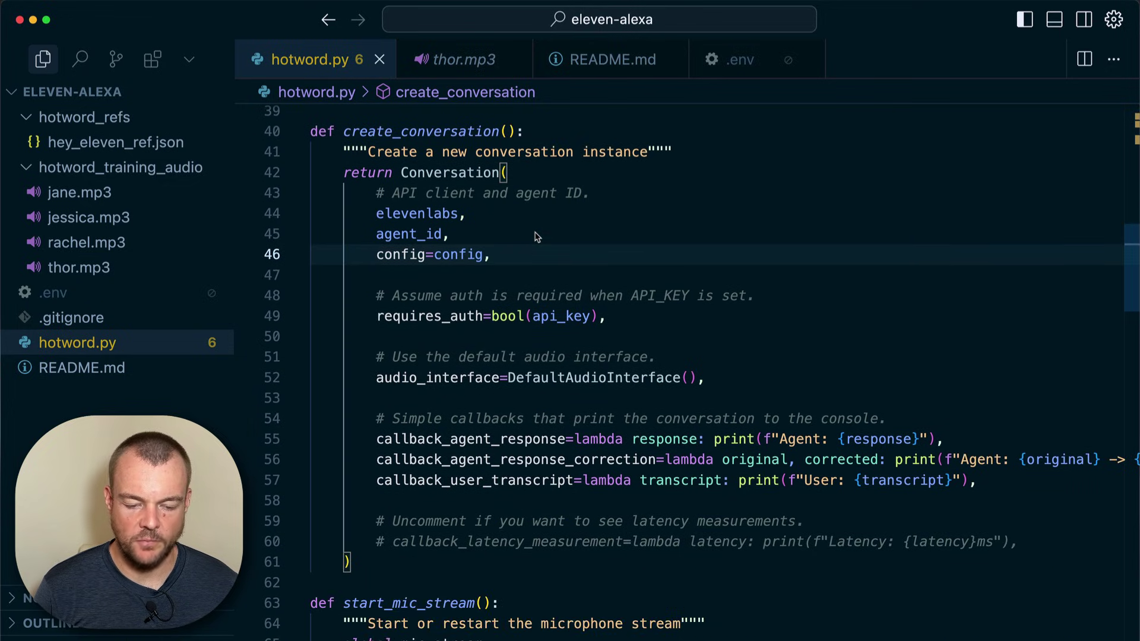
{"action": "scroll", "coordinate": [545, 220], "scroll_direction": "down", "scroll_amount": 2}
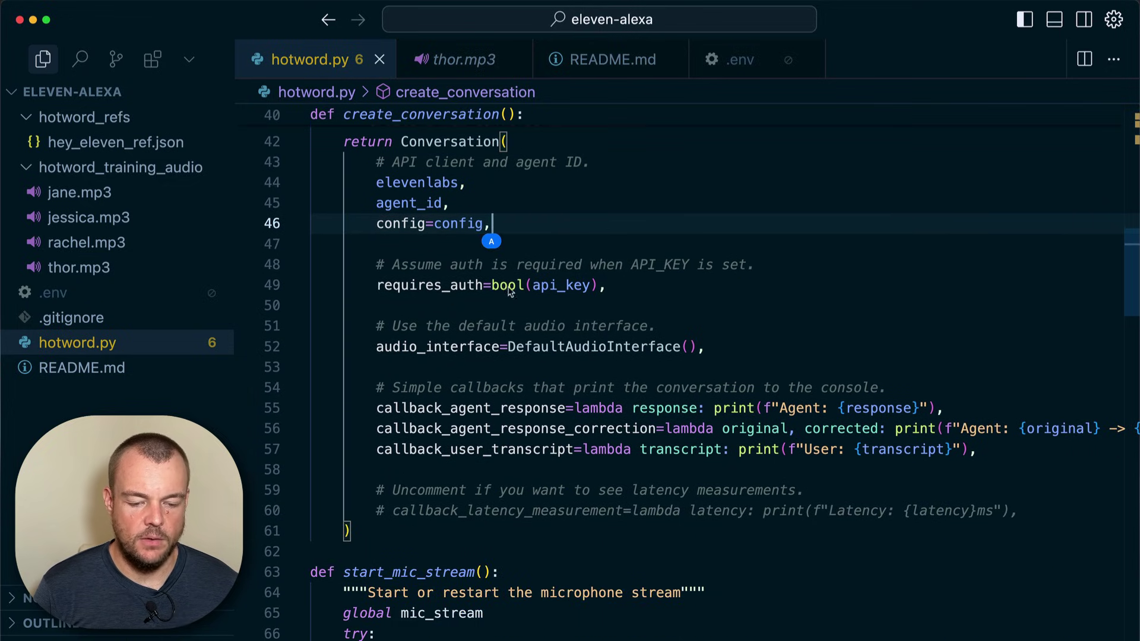
{"action": "double_click", "coordinate": [417, 287]}
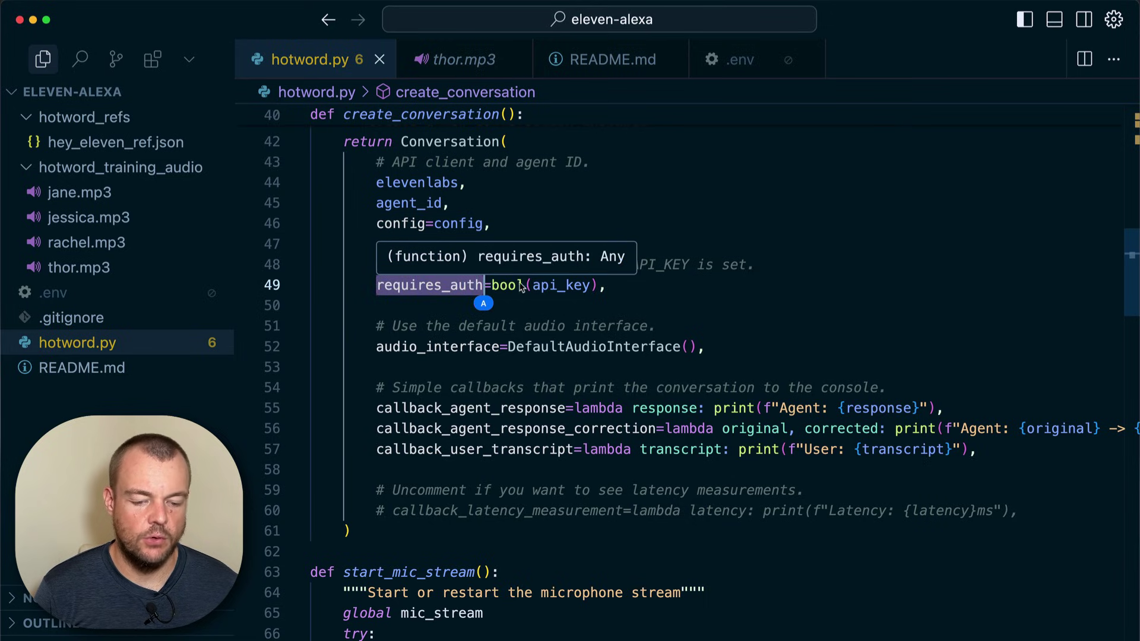
{"action": "left_click", "coordinate": [618, 287]}
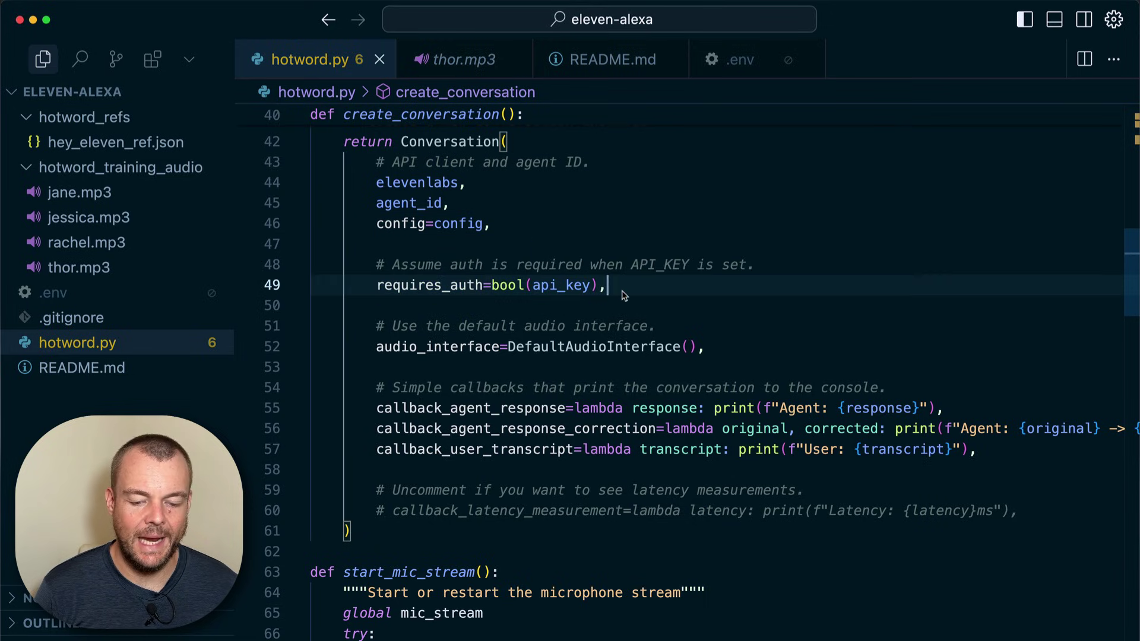
{"action": "scroll", "coordinate": [656, 283], "scroll_direction": "down", "scroll_amount": 3}
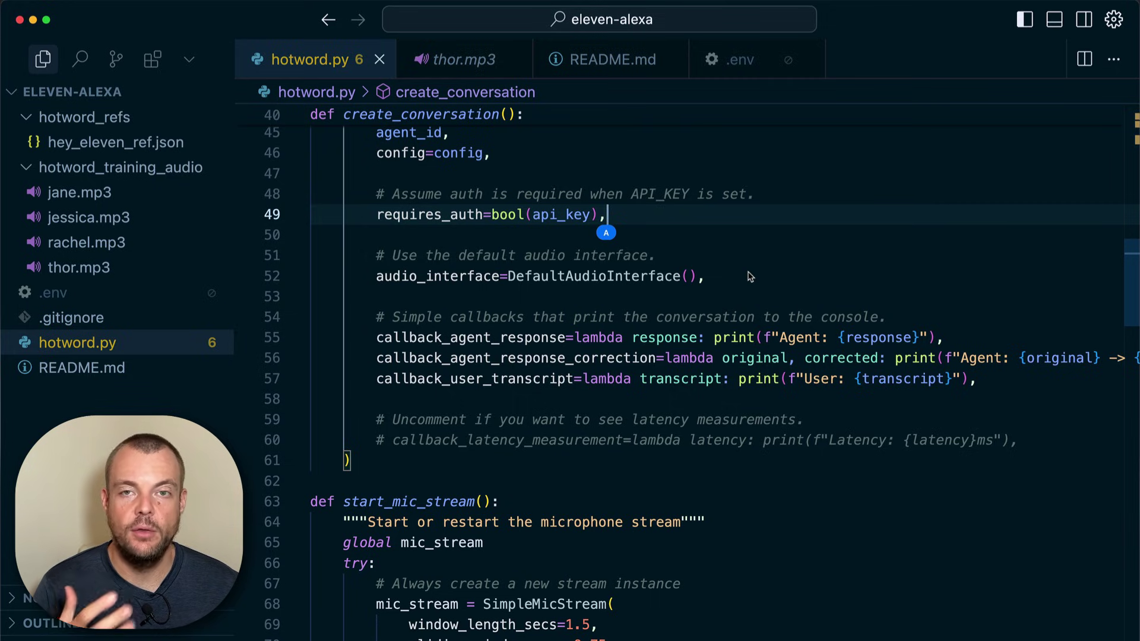
{"action": "scroll", "coordinate": [775, 321], "scroll_direction": "down", "scroll_amount": 2}
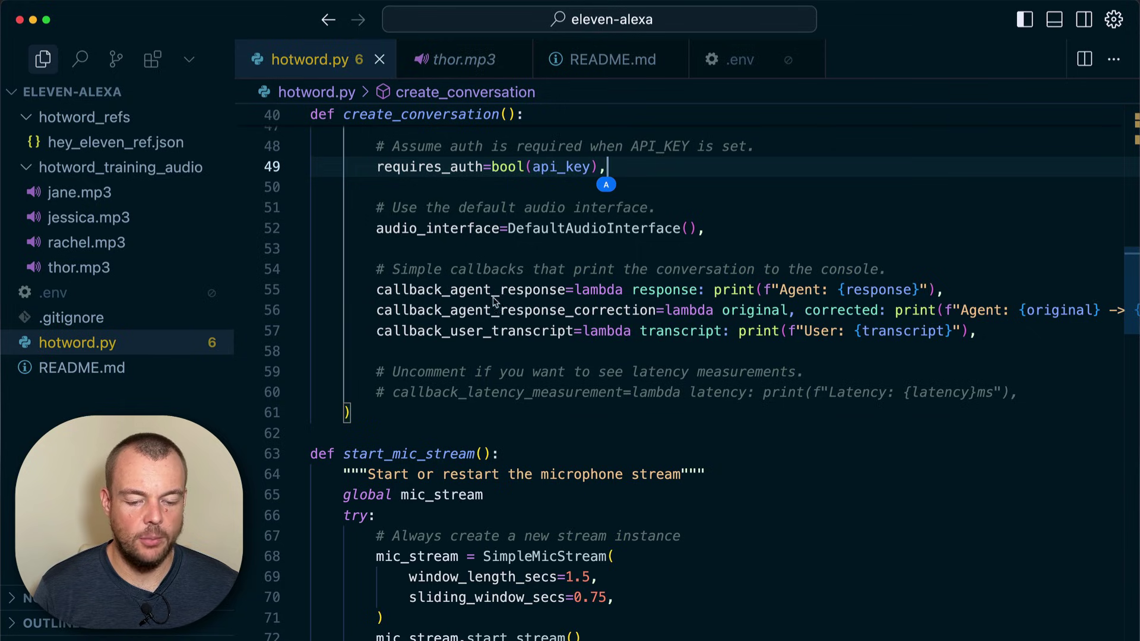
{"action": "mouse_move", "coordinate": [470, 338]}
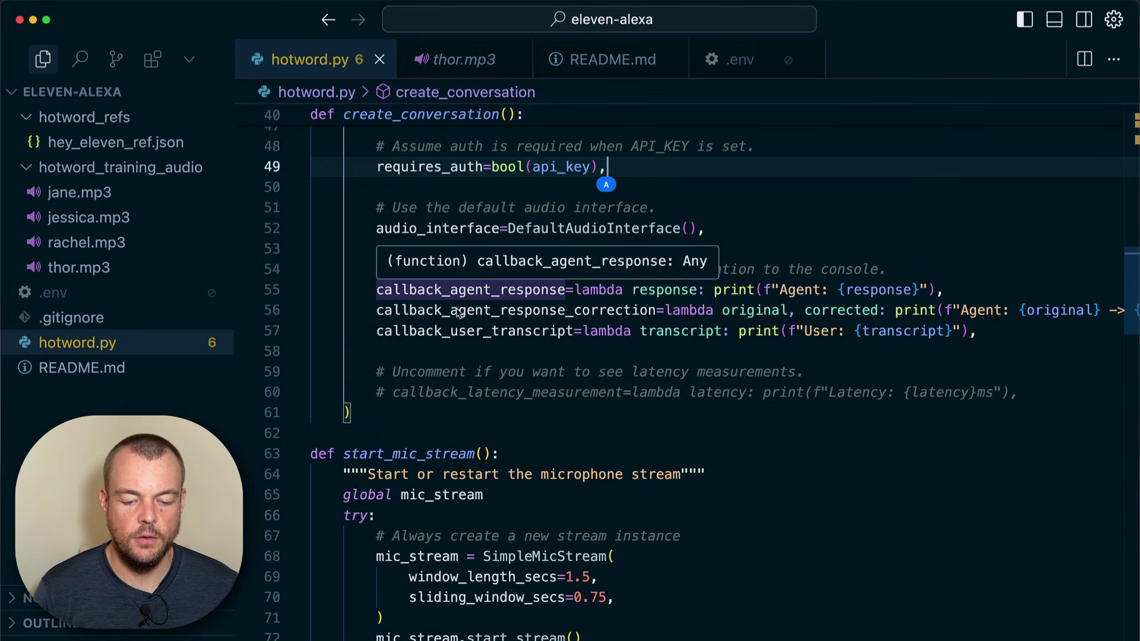
{"action": "scroll", "coordinate": [593, 307], "scroll_direction": "down", "scroll_amount": 2}
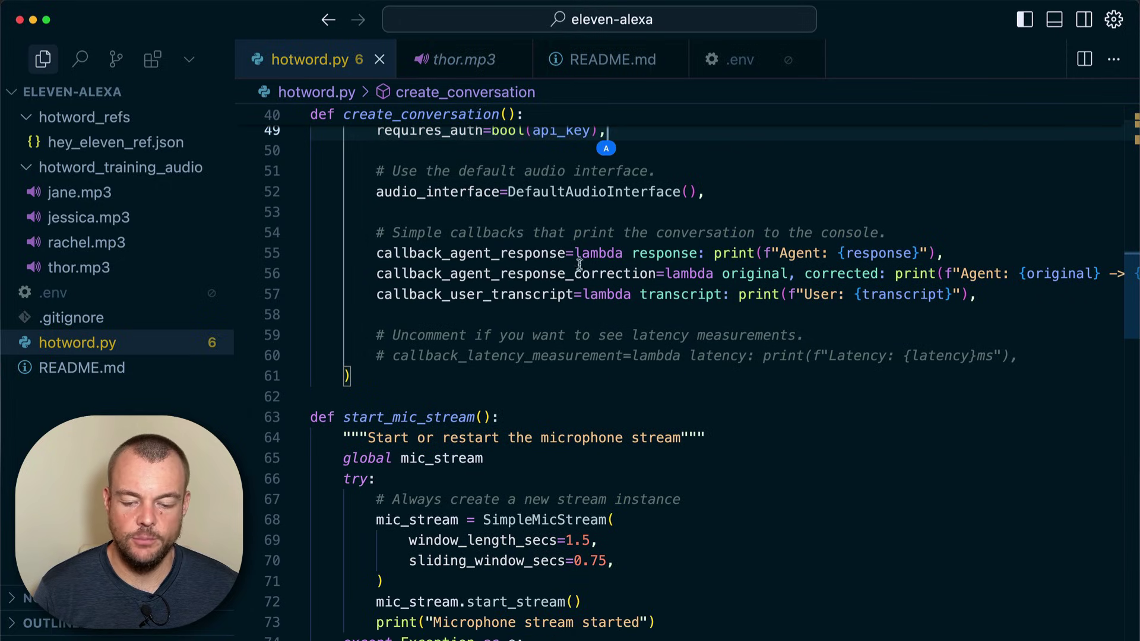
{"action": "scroll", "coordinate": [566, 257], "scroll_direction": "down", "scroll_amount": 3}
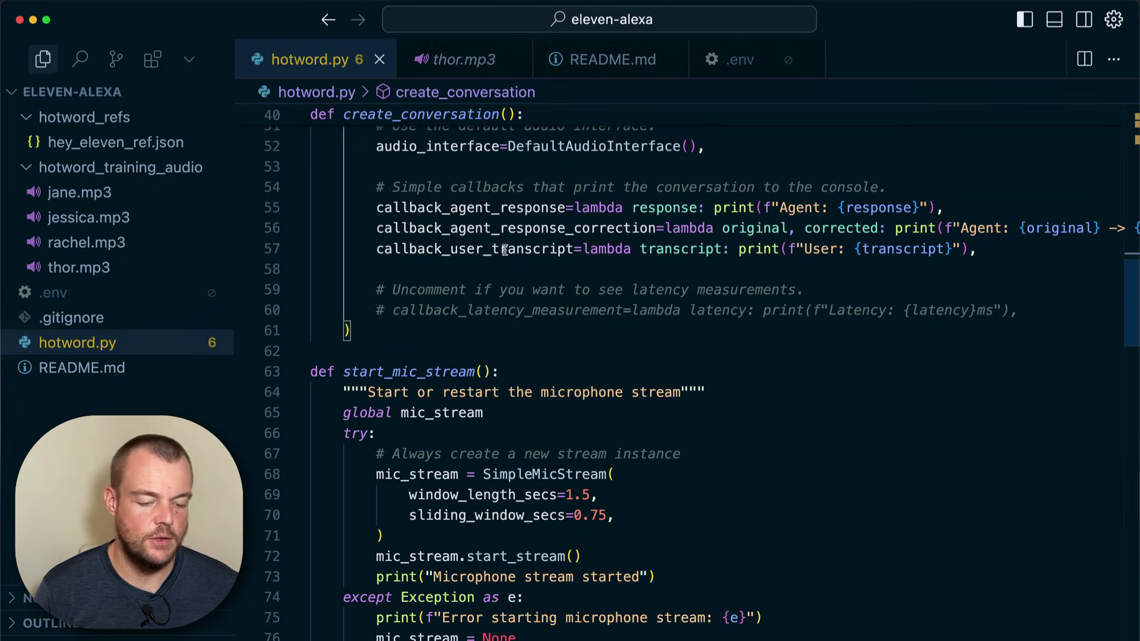
{"action": "scroll", "coordinate": [535, 241], "scroll_direction": "down", "scroll_amount": 3}
{"action": "scroll", "coordinate": [503, 230], "scroll_direction": "down", "scroll_amount": 3}
{"action": "scroll", "coordinate": [507, 225], "scroll_direction": "down", "scroll_amount": 1}
{"action": "scroll", "coordinate": [500, 214], "scroll_direction": "down", "scroll_amount": 1}
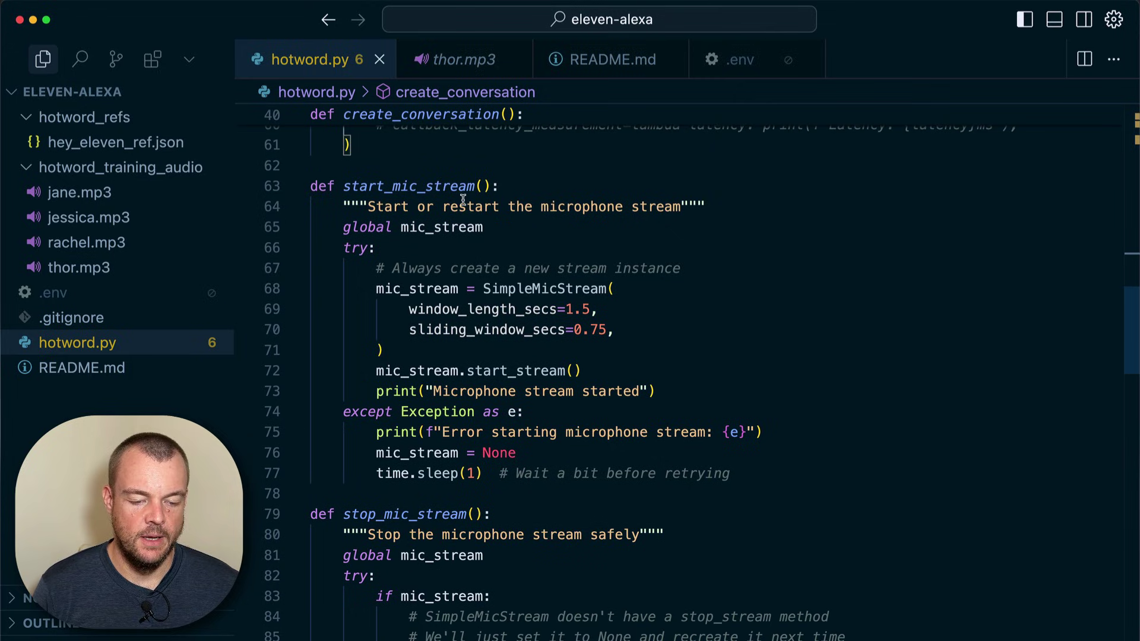
{"action": "double_click", "coordinate": [407, 185]}
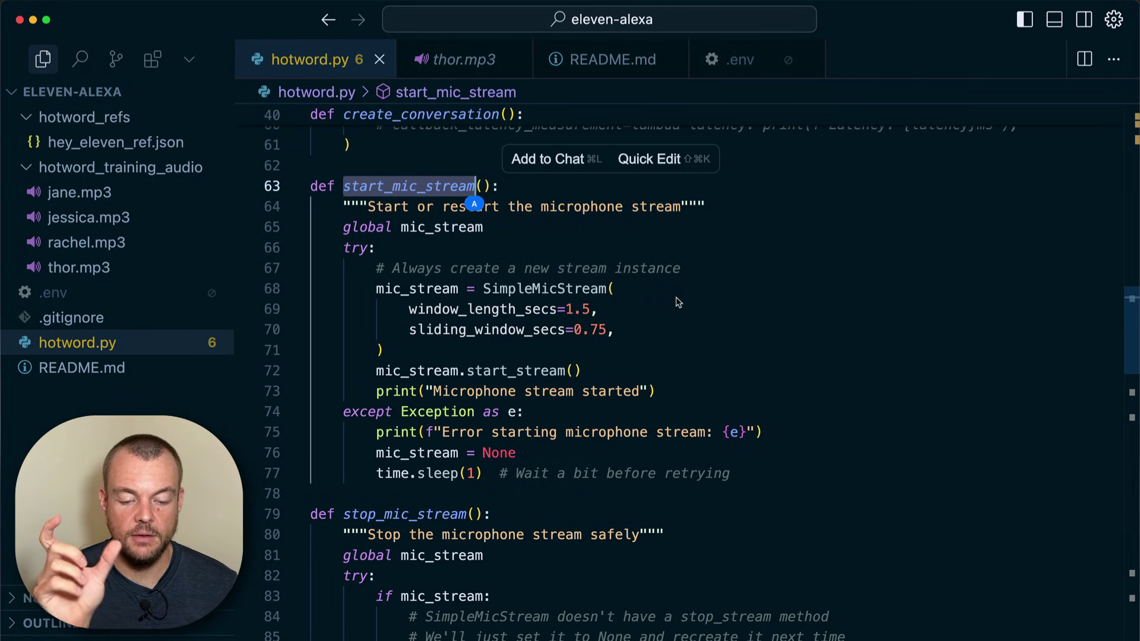
{"action": "scroll", "coordinate": [677, 314], "scroll_direction": "down", "scroll_amount": 1}
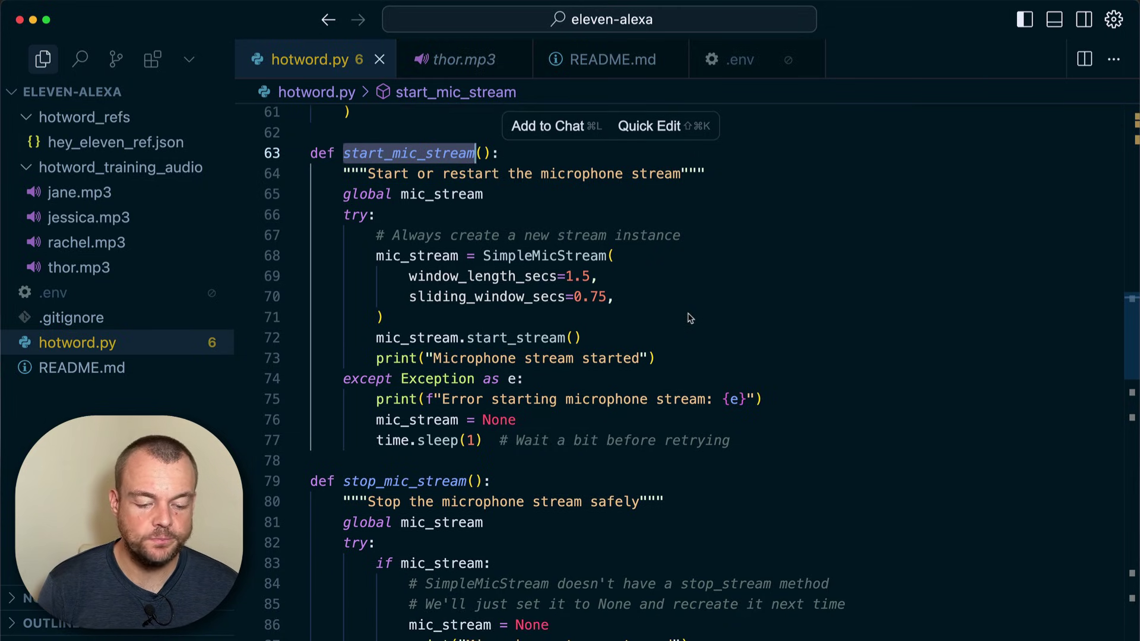
{"action": "scroll", "coordinate": [663, 298], "scroll_direction": "down", "scroll_amount": 1}
{"action": "scroll", "coordinate": [491, 279], "scroll_direction": "down", "scroll_amount": 3}
{"action": "left_click", "coordinate": [509, 276]}
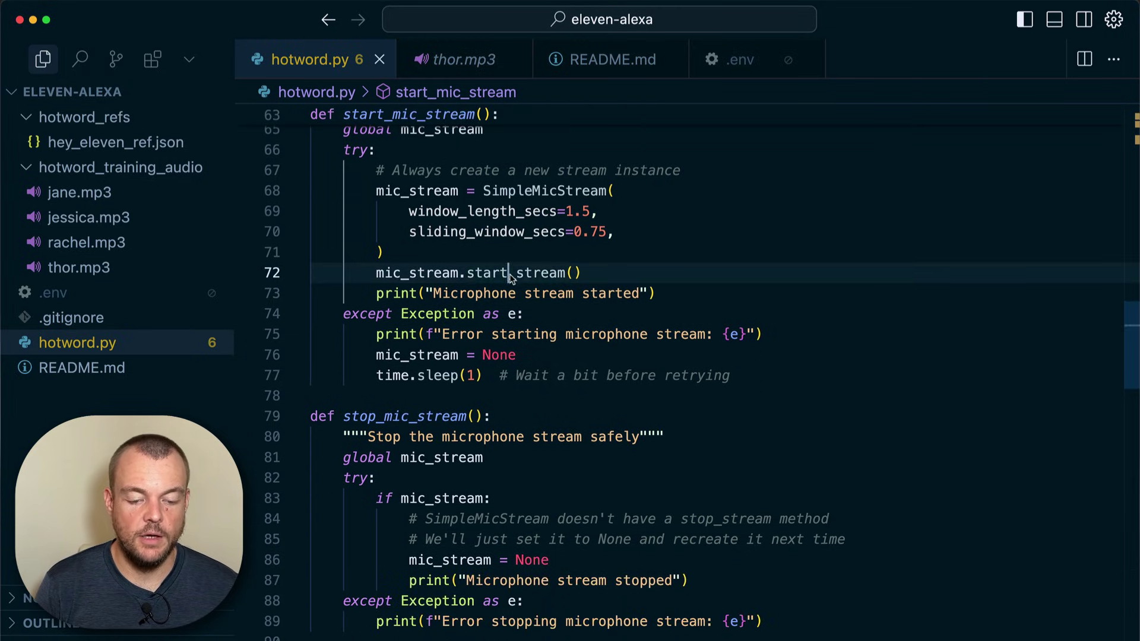
{"action": "scroll", "coordinate": [508, 276], "scroll_direction": "down", "scroll_amount": 2}
{"action": "scroll", "coordinate": [558, 232], "scroll_direction": "down", "scroll_amount": 1}
{"action": "scroll", "coordinate": [559, 232], "scroll_direction": "down", "scroll_amount": 3}
{"action": "scroll", "coordinate": [558, 233], "scroll_direction": "down", "scroll_amount": 1}
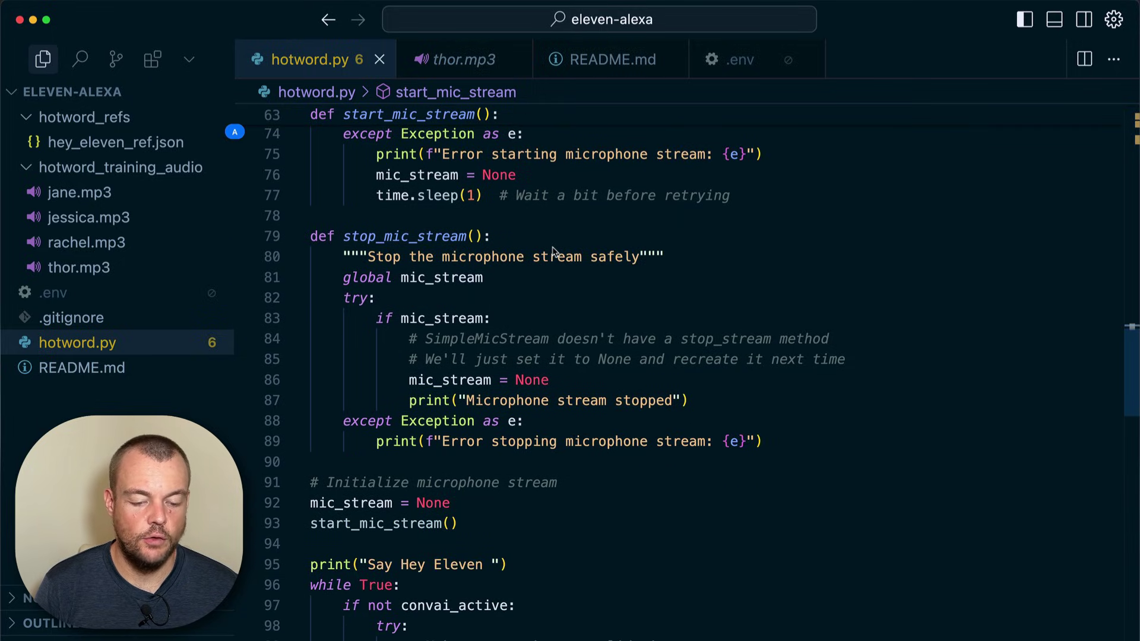
{"action": "scroll", "coordinate": [553, 252], "scroll_direction": "down", "scroll_amount": 1}
{"action": "scroll", "coordinate": [556, 258], "scroll_direction": "up", "scroll_amount": 2}
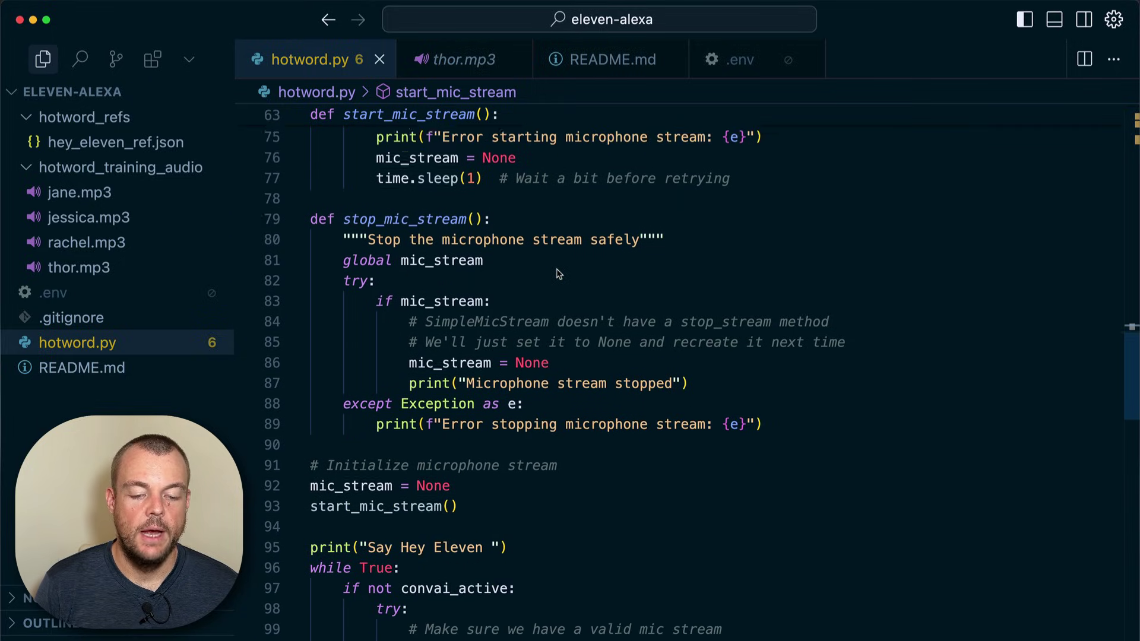
{"action": "scroll", "coordinate": [558, 274], "scroll_direction": "up", "scroll_amount": 2}
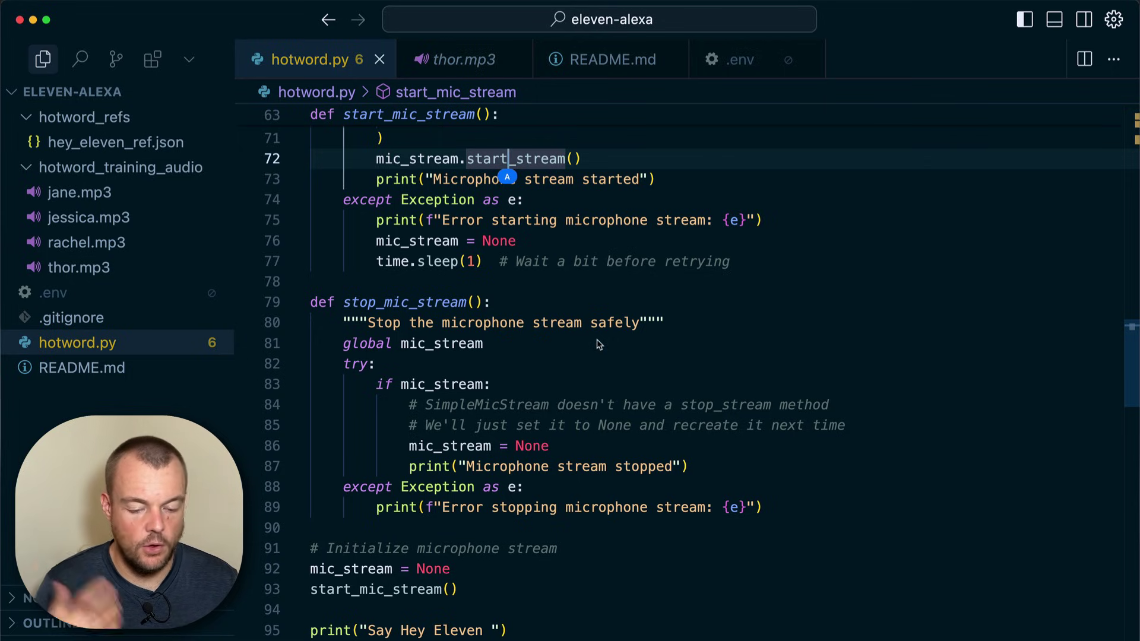
{"action": "scroll", "coordinate": [615, 378], "scroll_direction": "down", "scroll_amount": 2}
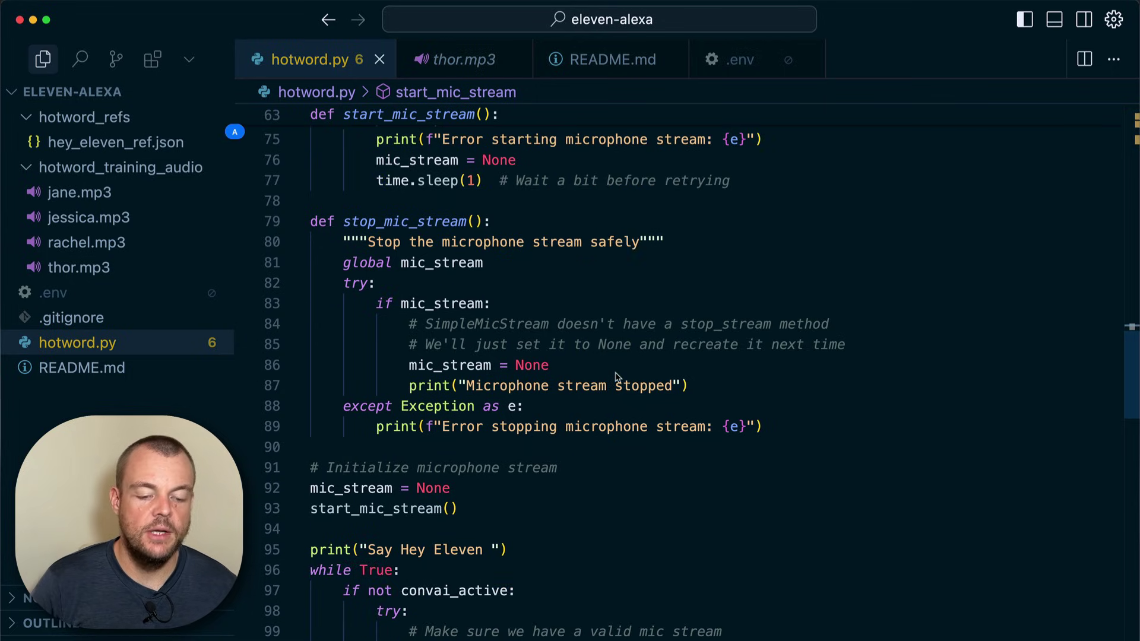
{"action": "scroll", "coordinate": [640, 418], "scroll_direction": "down", "scroll_amount": 2}
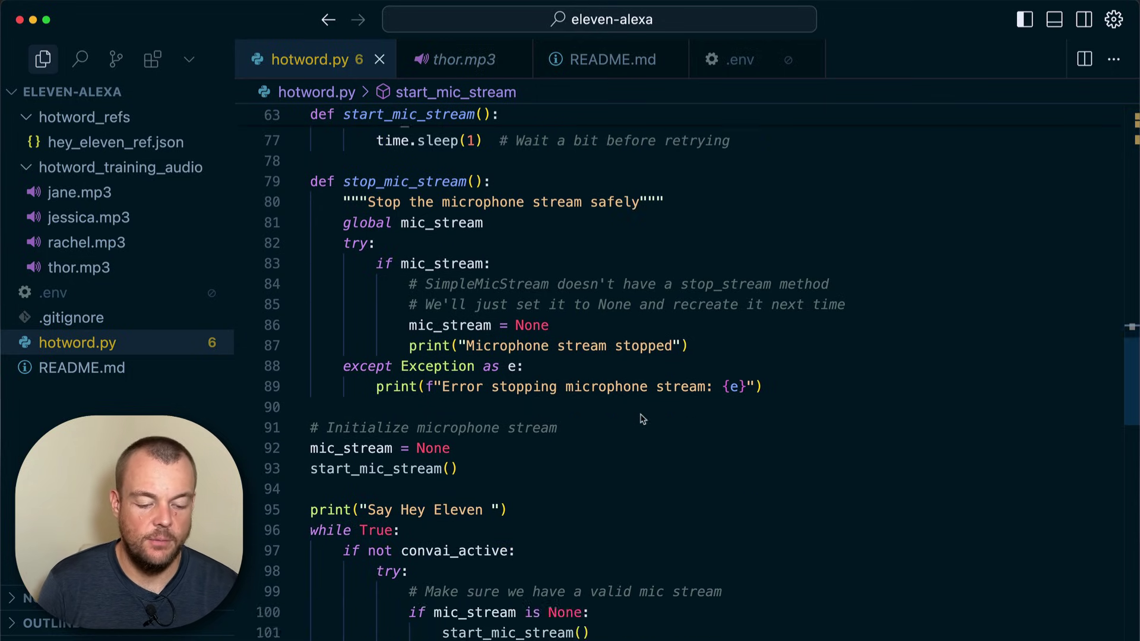
{"action": "scroll", "coordinate": [636, 392], "scroll_direction": "down", "scroll_amount": 2}
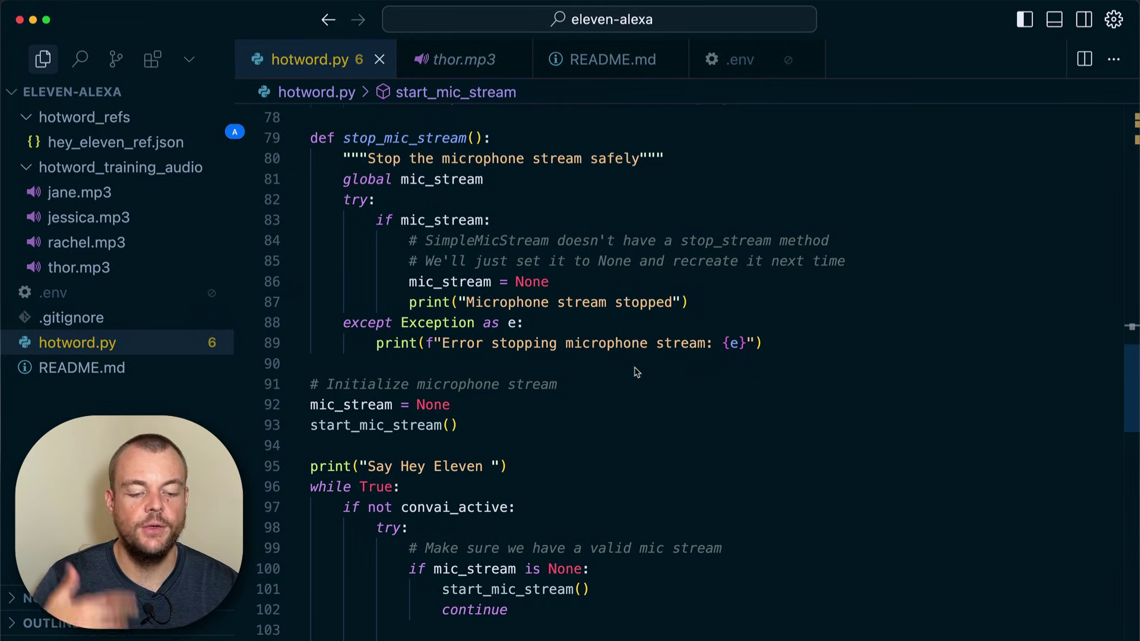
{"action": "scroll", "coordinate": [663, 423], "scroll_direction": "down", "scroll_amount": 3}
{"action": "scroll", "coordinate": [663, 422], "scroll_direction": "down", "scroll_amount": 2}
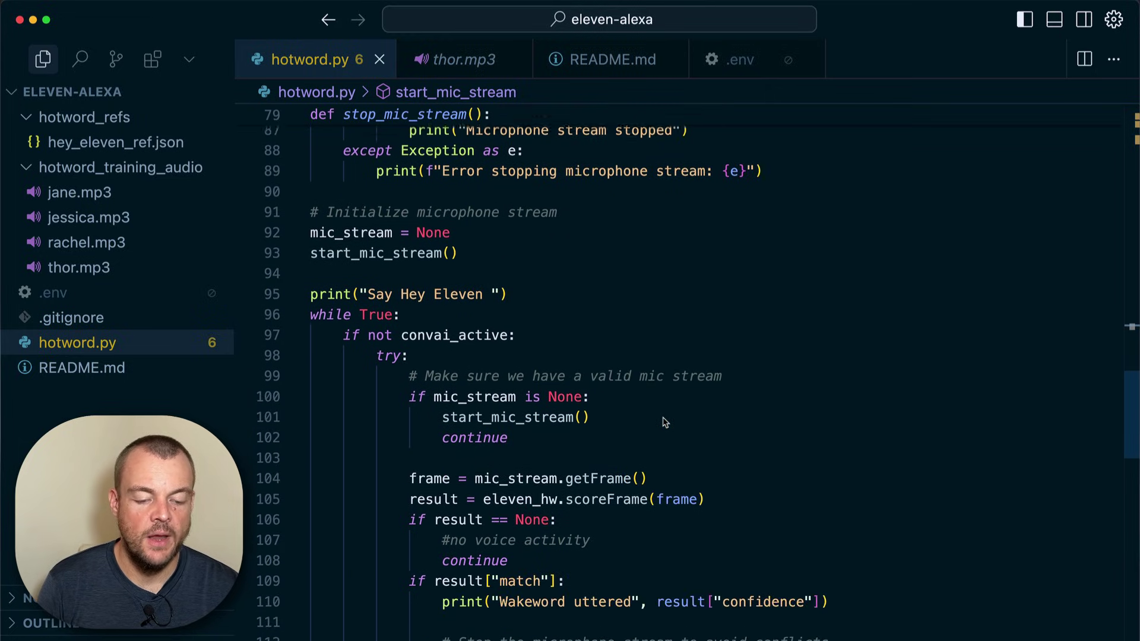
{"action": "scroll", "coordinate": [666, 420], "scroll_direction": "down", "scroll_amount": 2}
{"action": "triple_click", "coordinate": [361, 212]}
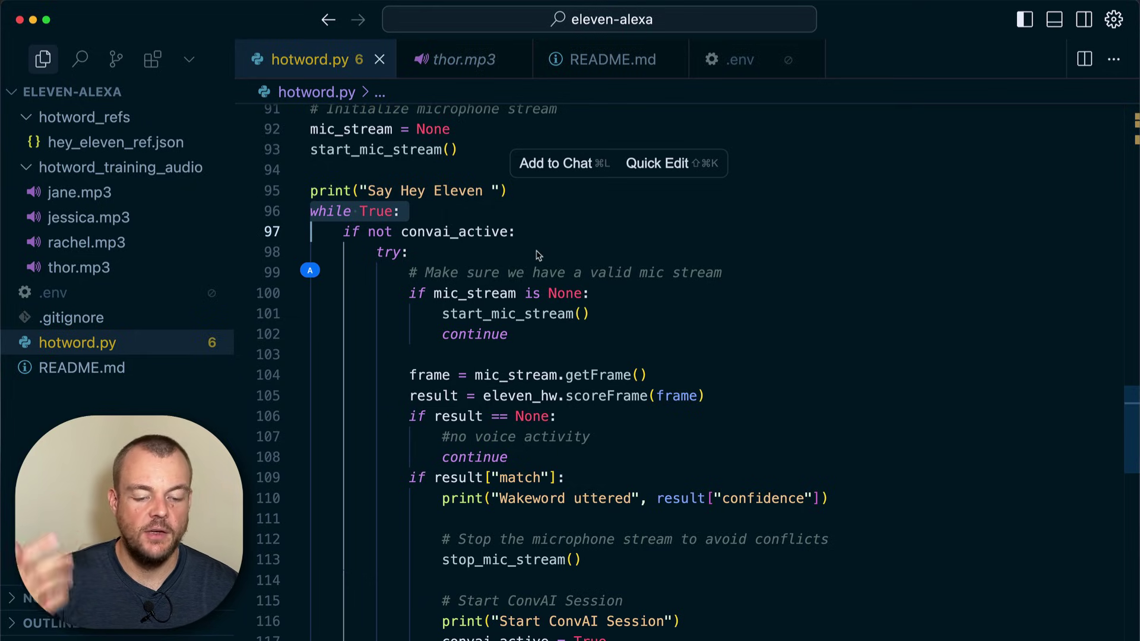
{"action": "scroll", "coordinate": [591, 250], "scroll_direction": "down", "scroll_amount": 2}
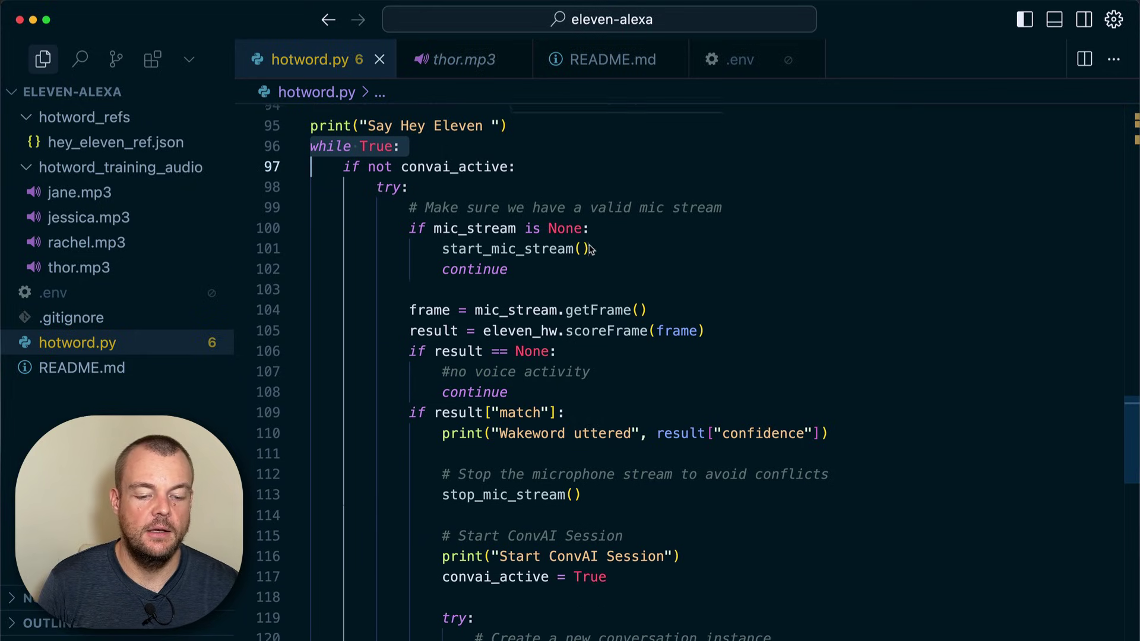
{"action": "left_click", "coordinate": [466, 169]}
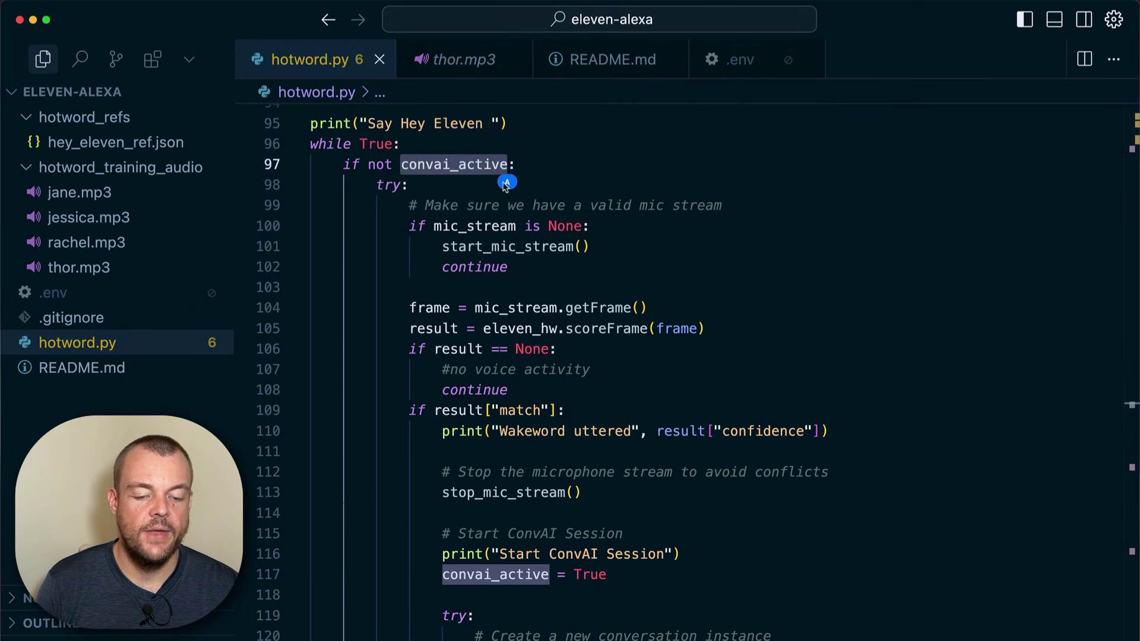
{"action": "left_click", "coordinate": [635, 237]}
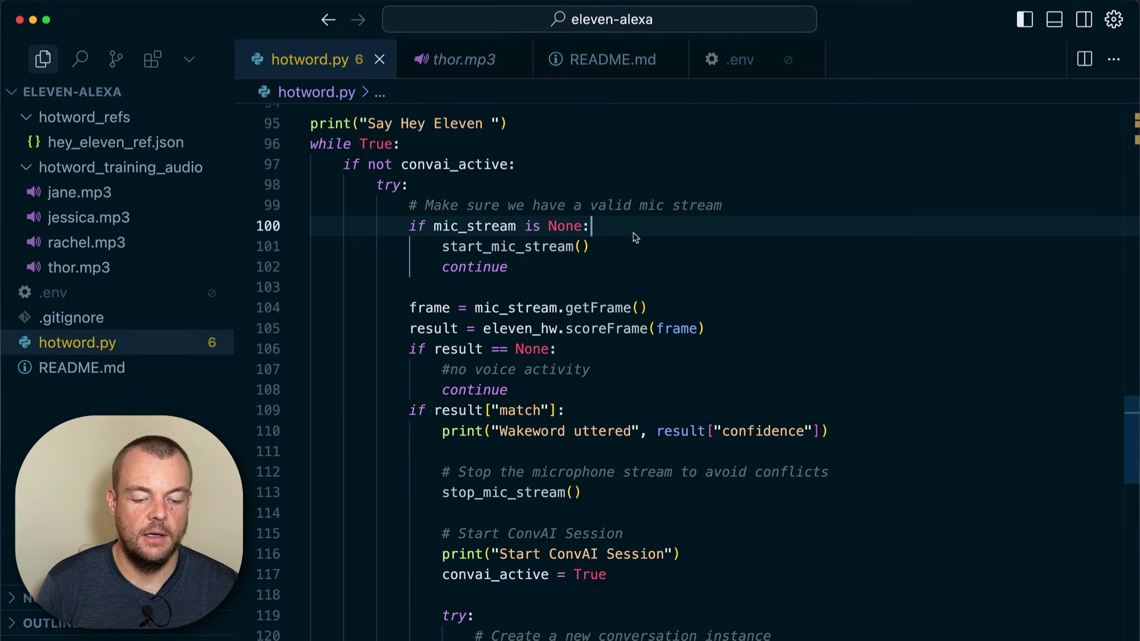
{"action": "double_click", "coordinate": [488, 247]}
{"action": "scroll", "coordinate": [623, 213], "scroll_direction": "down", "scroll_amount": 2}
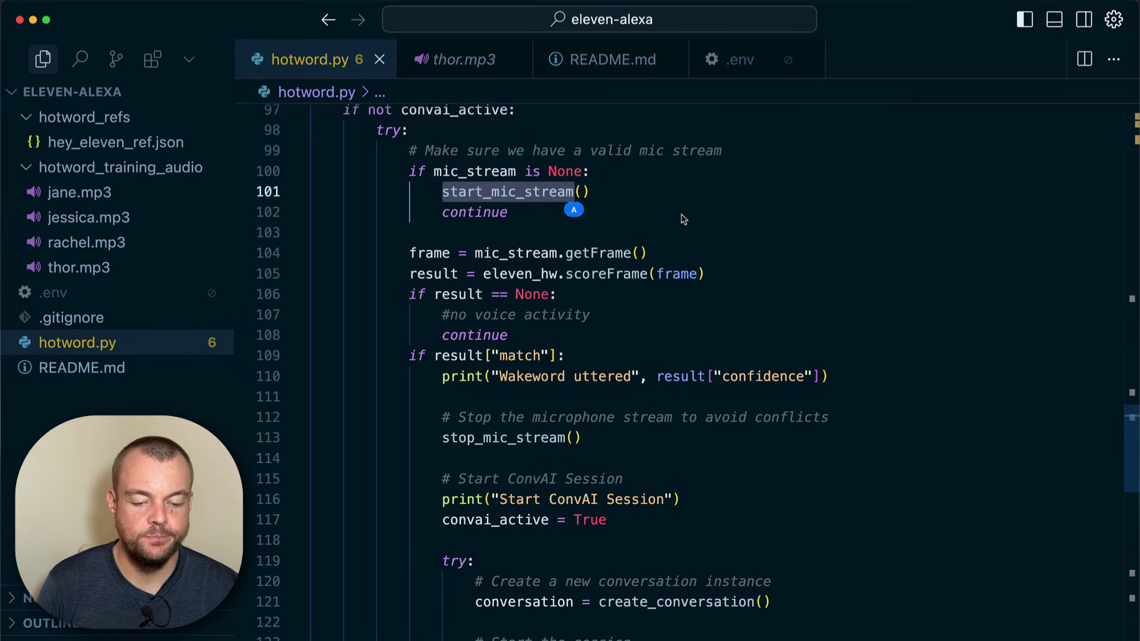
{"action": "scroll", "coordinate": [682, 219], "scroll_direction": "down", "scroll_amount": 2}
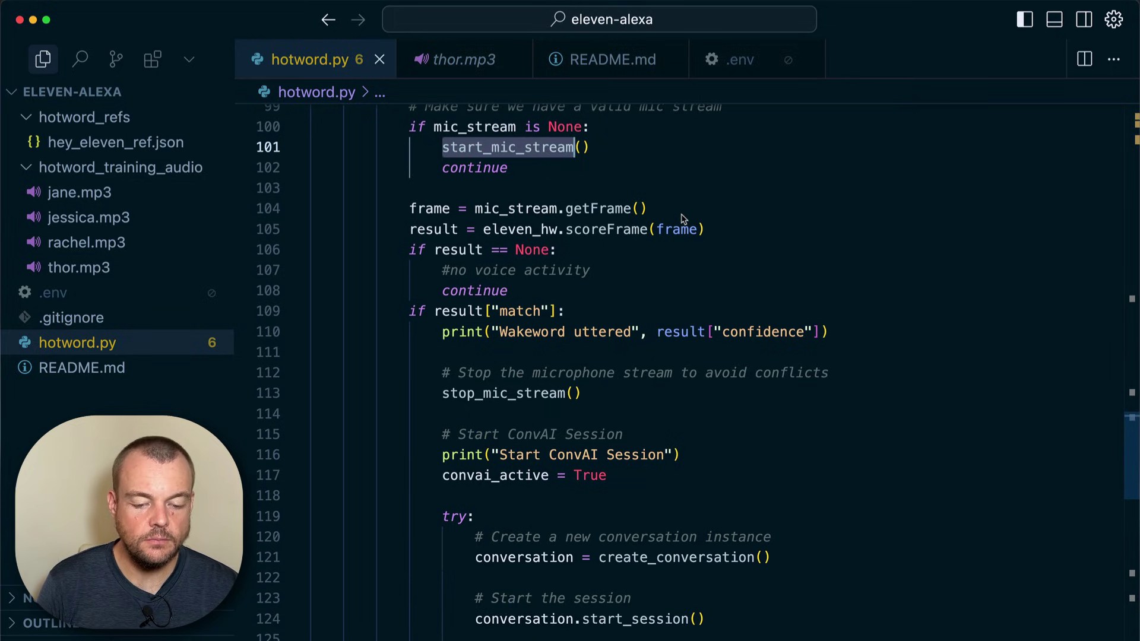
{"action": "double_click", "coordinate": [428, 208]}
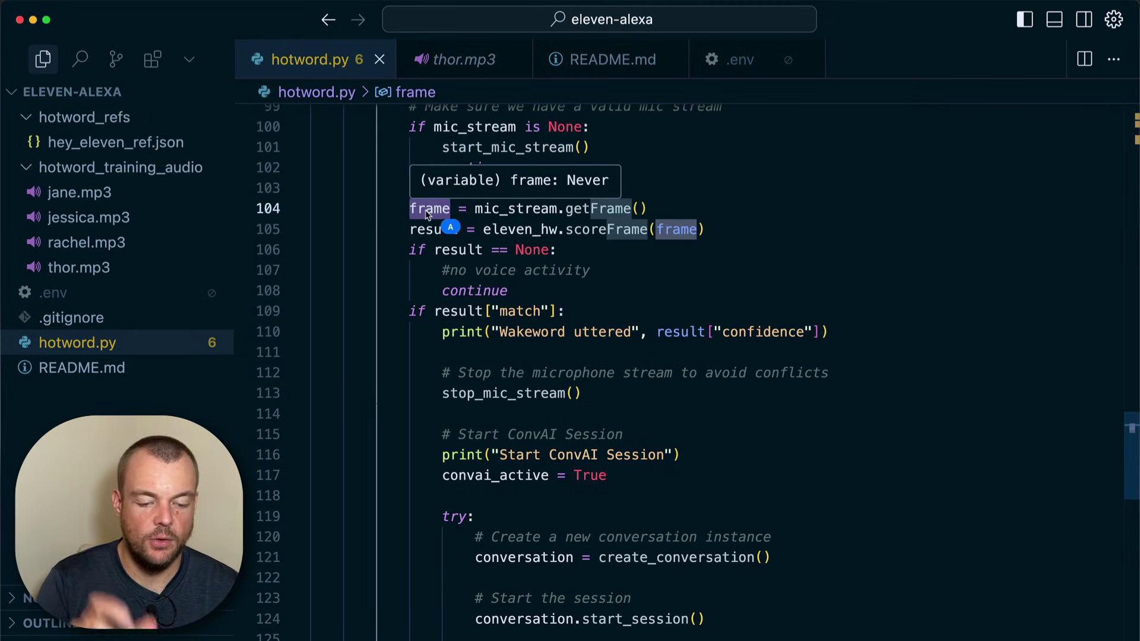
{"action": "left_click", "coordinate": [416, 228]}
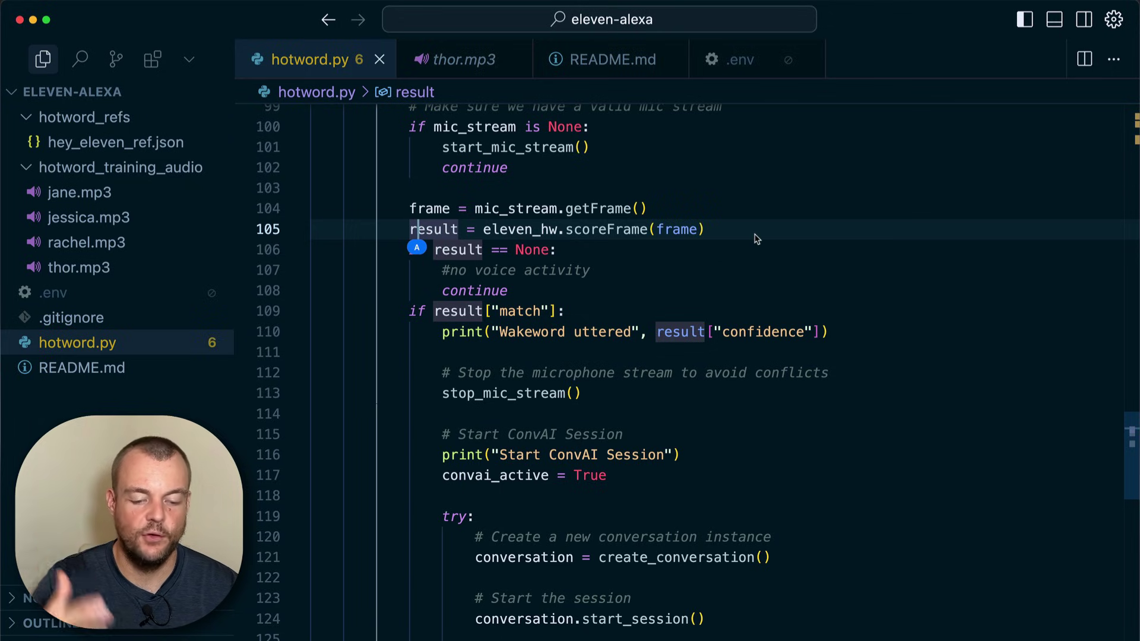
{"action": "scroll", "coordinate": [760, 292], "scroll_direction": "down", "scroll_amount": 2}
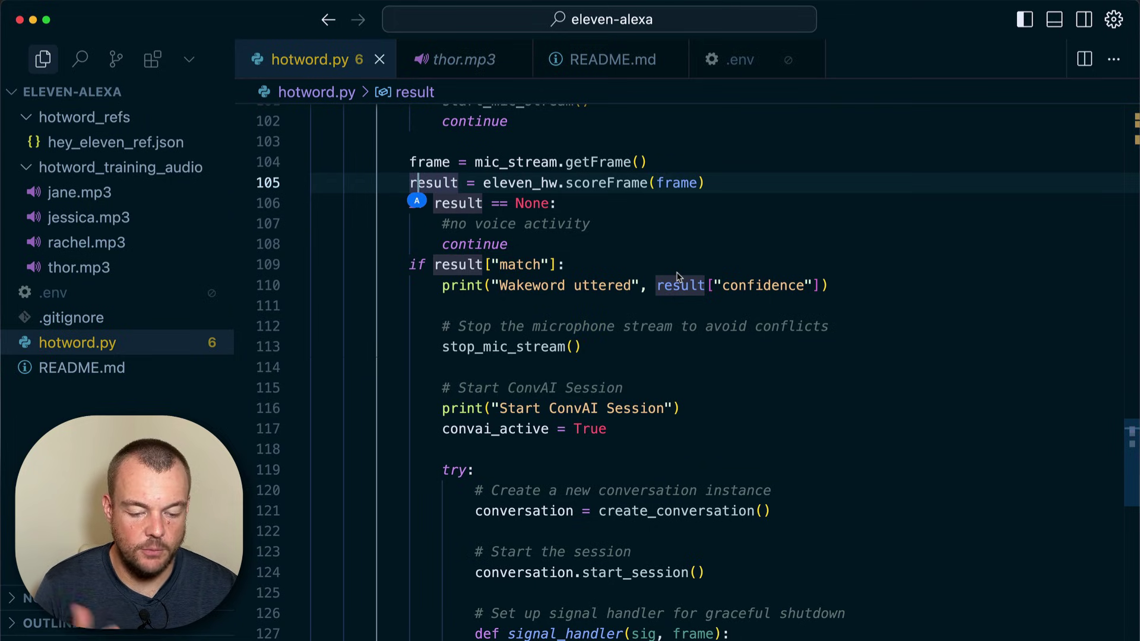
{"action": "scroll", "coordinate": [677, 278], "scroll_direction": "down", "scroll_amount": 3}
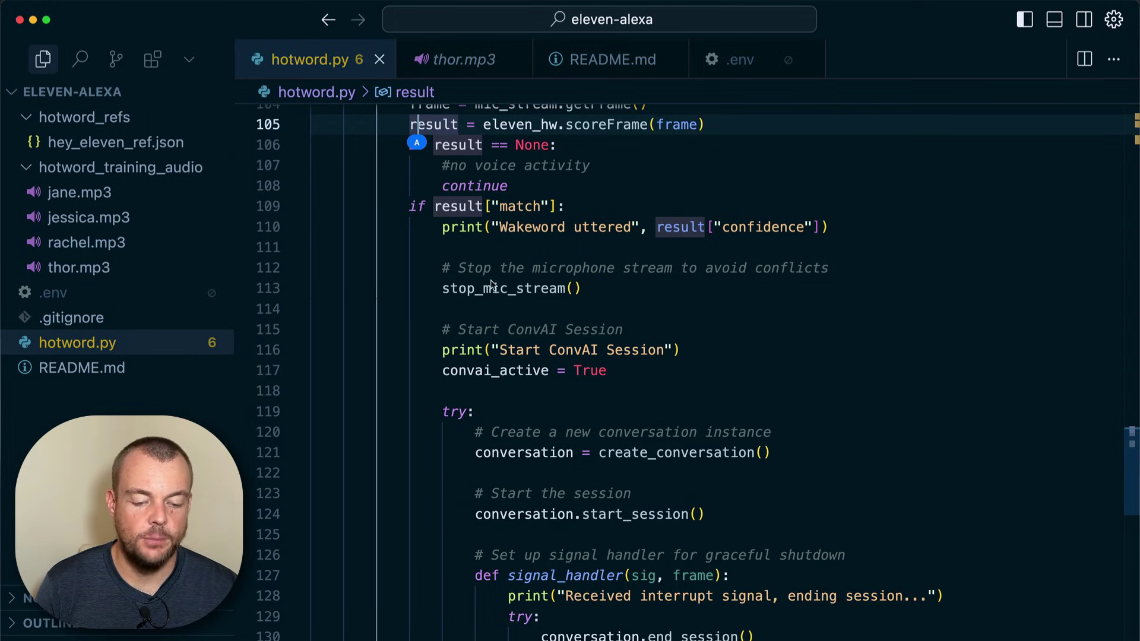
{"action": "double_click", "coordinate": [522, 288]}
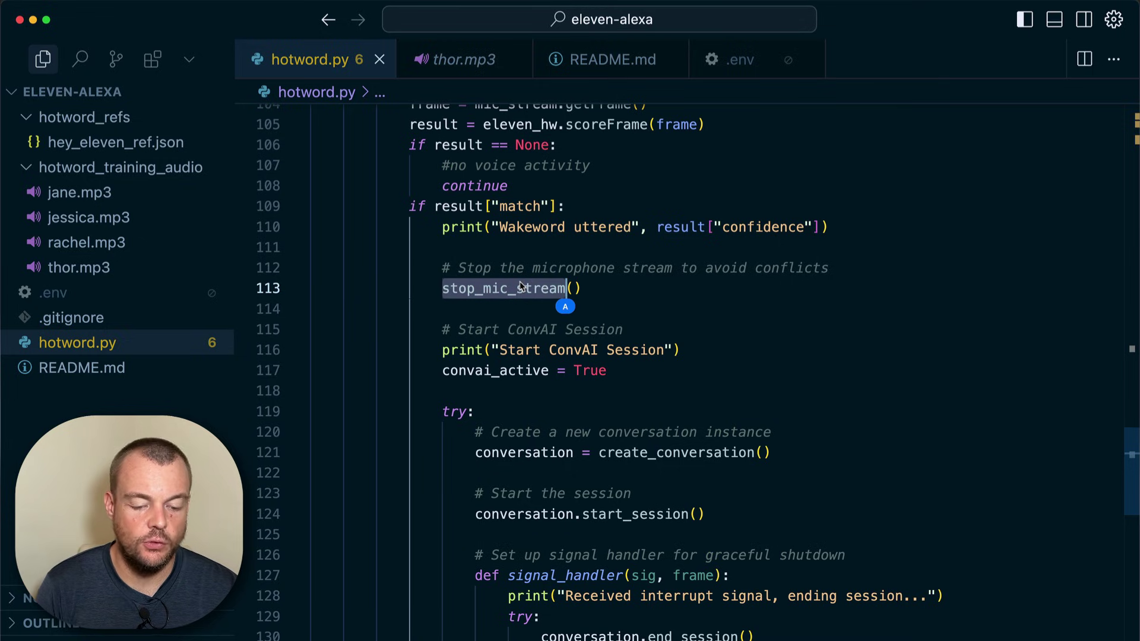
{"action": "double_click", "coordinate": [476, 371]}
{"action": "scroll", "coordinate": [588, 350], "scroll_direction": "down", "scroll_amount": 3}
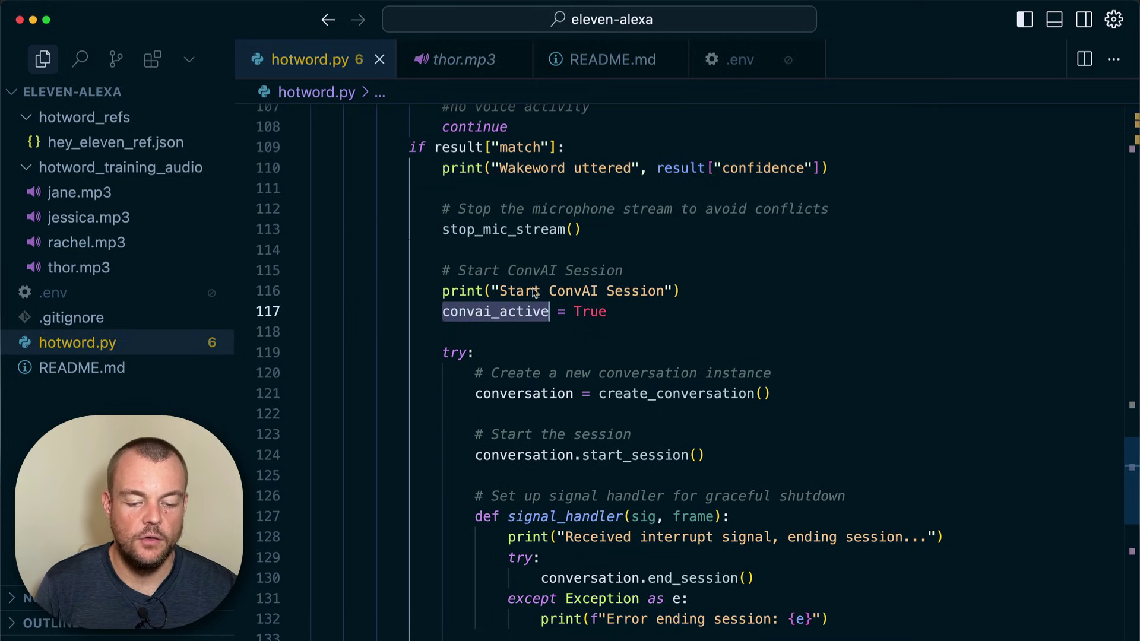
{"action": "scroll", "coordinate": [625, 281], "scroll_direction": "down", "scroll_amount": 4}
{"action": "scroll", "coordinate": [623, 282], "scroll_direction": "down", "scroll_amount": 3}
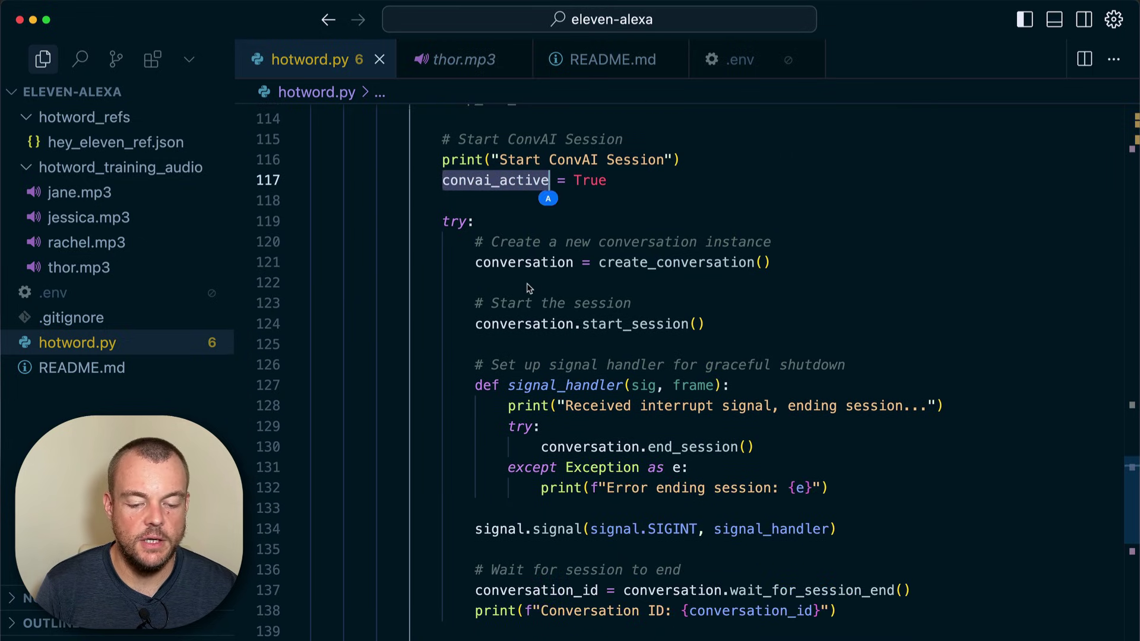
{"action": "scroll", "coordinate": [500, 287], "scroll_direction": "down", "scroll_amount": 2}
{"action": "scroll", "coordinate": [532, 237], "scroll_direction": "down", "scroll_amount": 2}
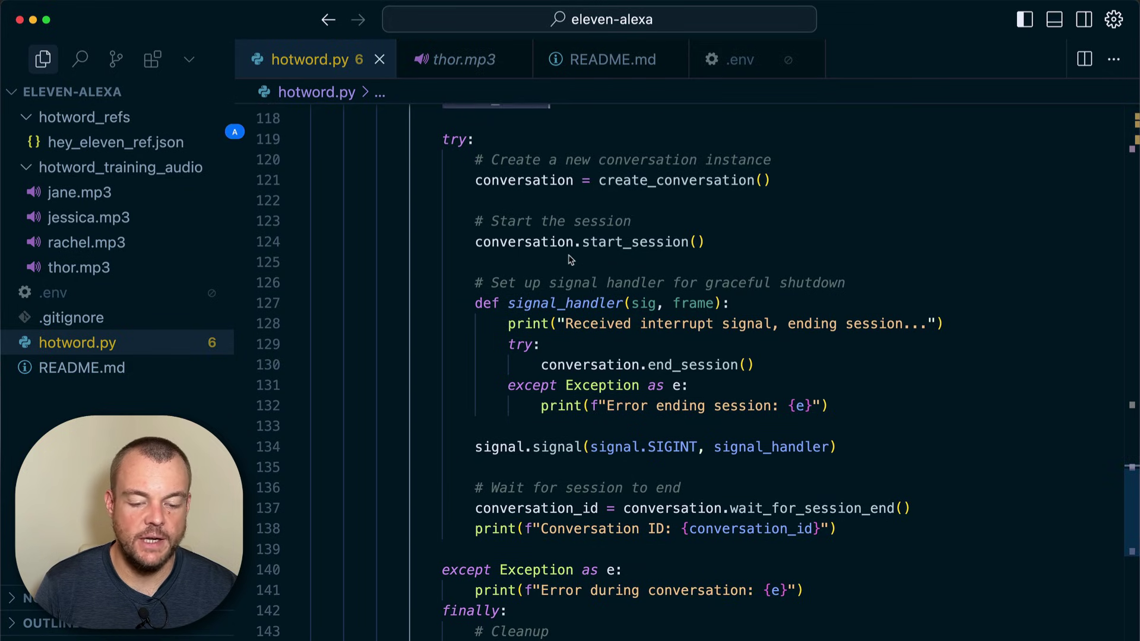
{"action": "scroll", "coordinate": [751, 257], "scroll_direction": "down", "scroll_amount": 2}
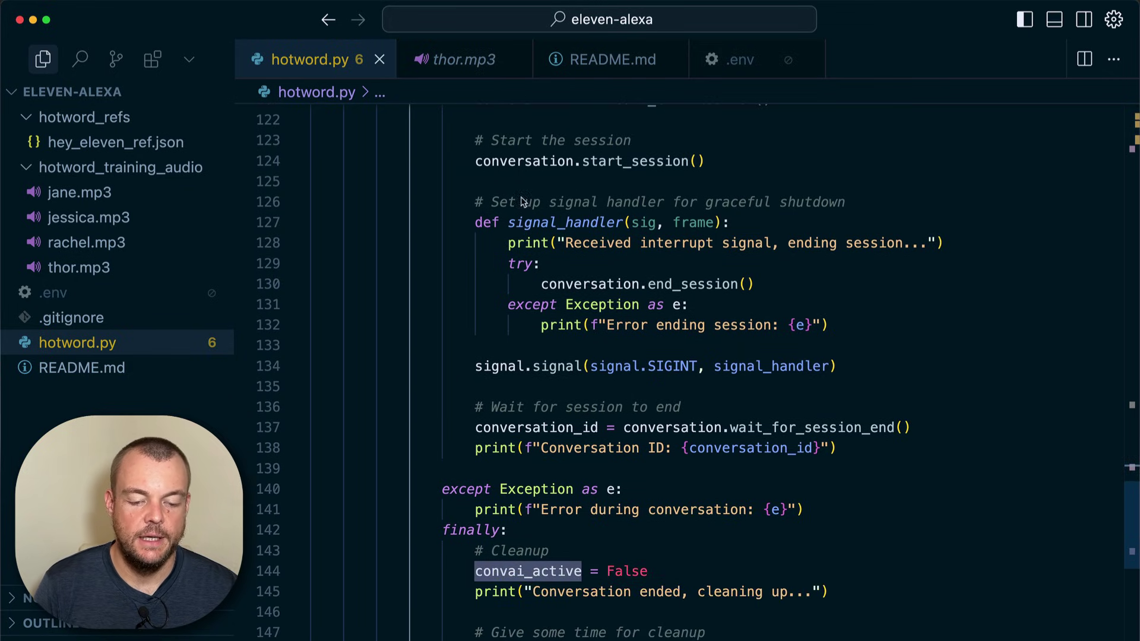
{"action": "scroll", "coordinate": [551, 225], "scroll_direction": "down", "scroll_amount": 1}
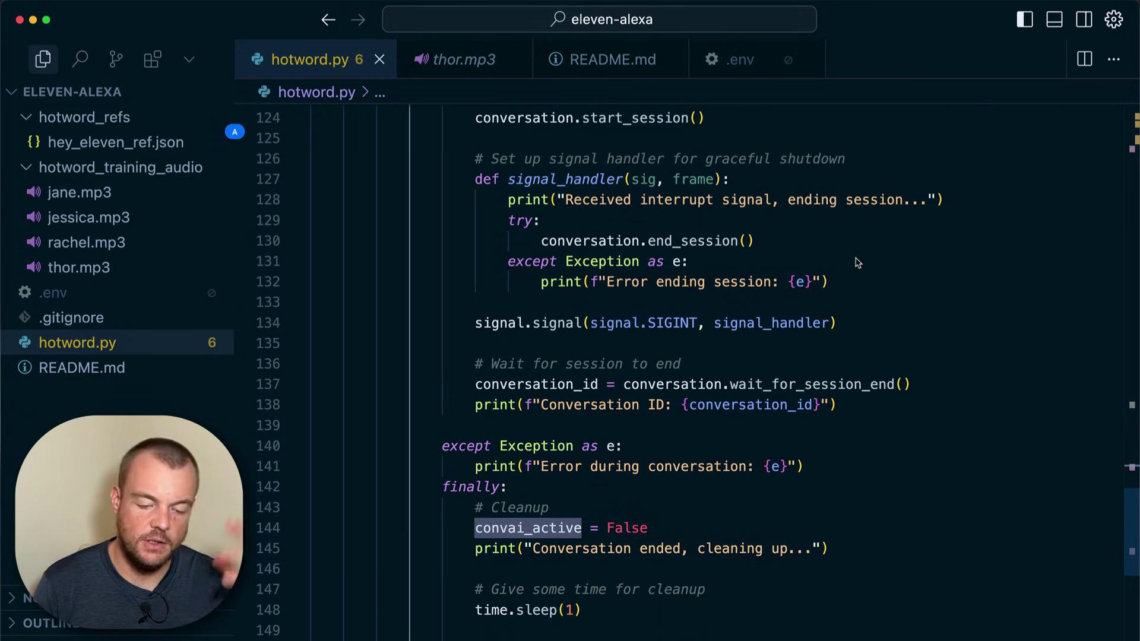
{"action": "scroll", "coordinate": [885, 312], "scroll_direction": "down", "scroll_amount": 1}
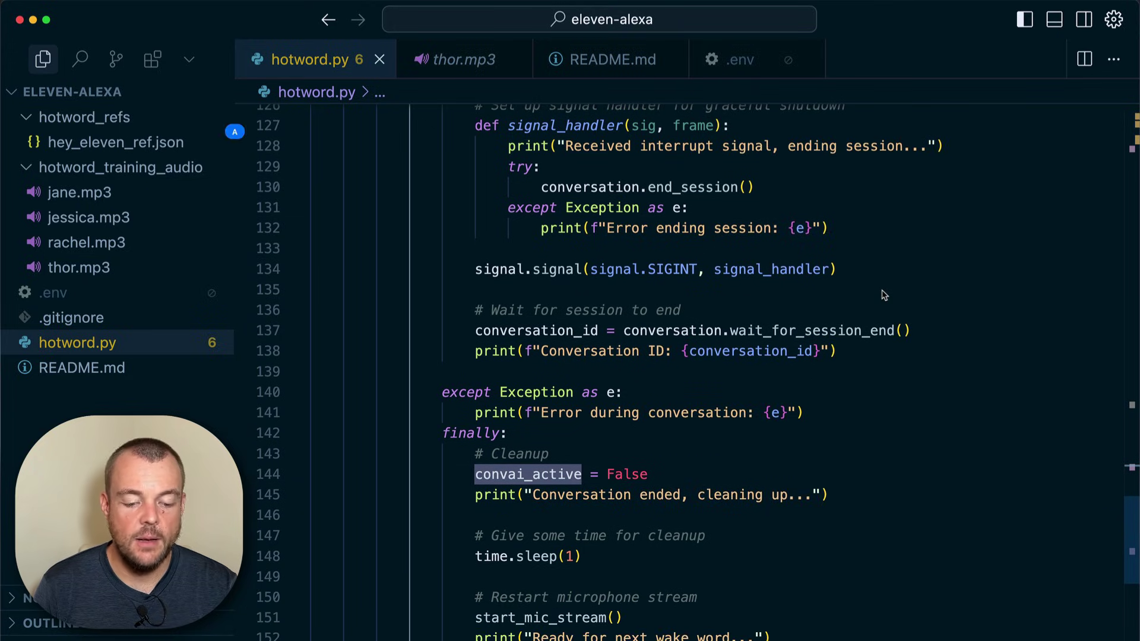
{"action": "scroll", "coordinate": [882, 295], "scroll_direction": "down", "scroll_amount": 1}
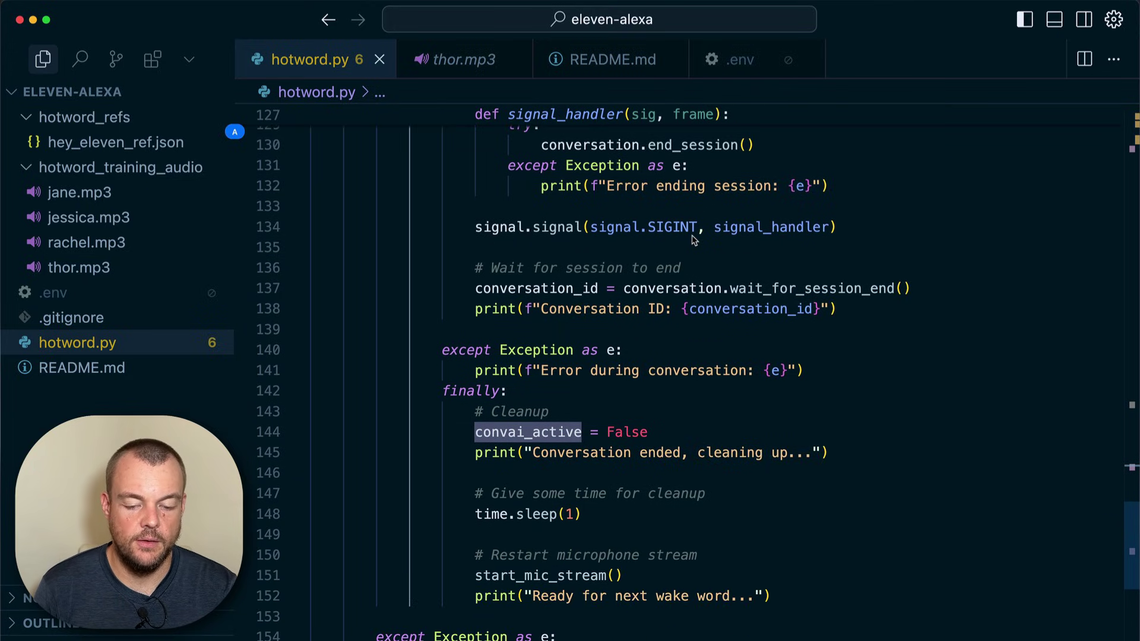
{"action": "scroll", "coordinate": [732, 253], "scroll_direction": "down", "scroll_amount": 1}
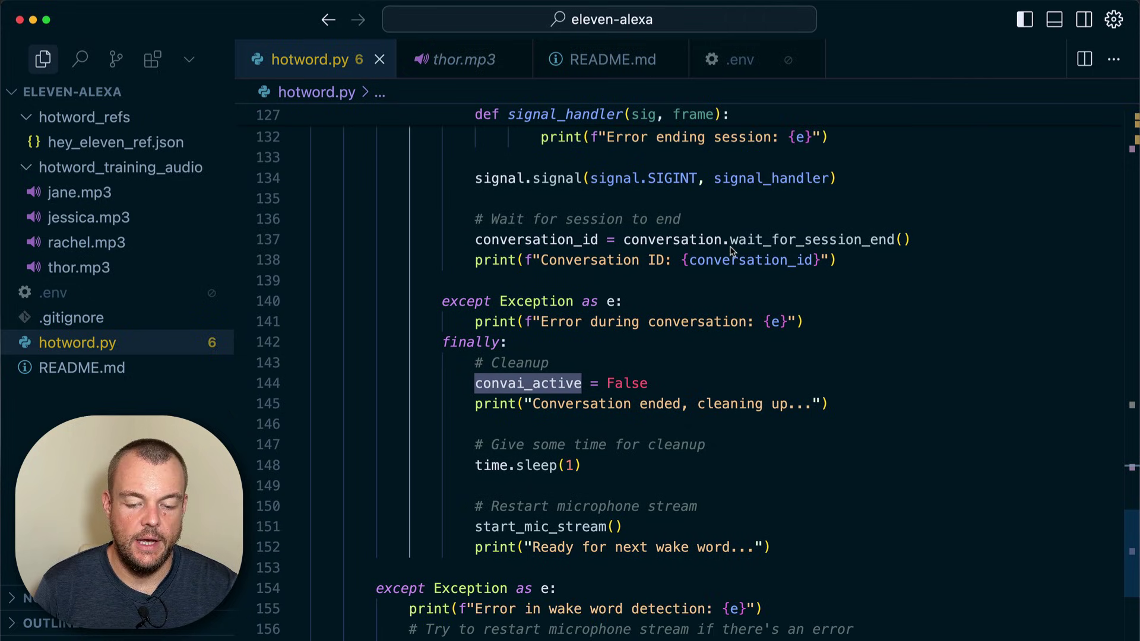
{"action": "mouse_move", "coordinate": [673, 240]}
{"action": "double_click", "coordinate": [766, 241]}
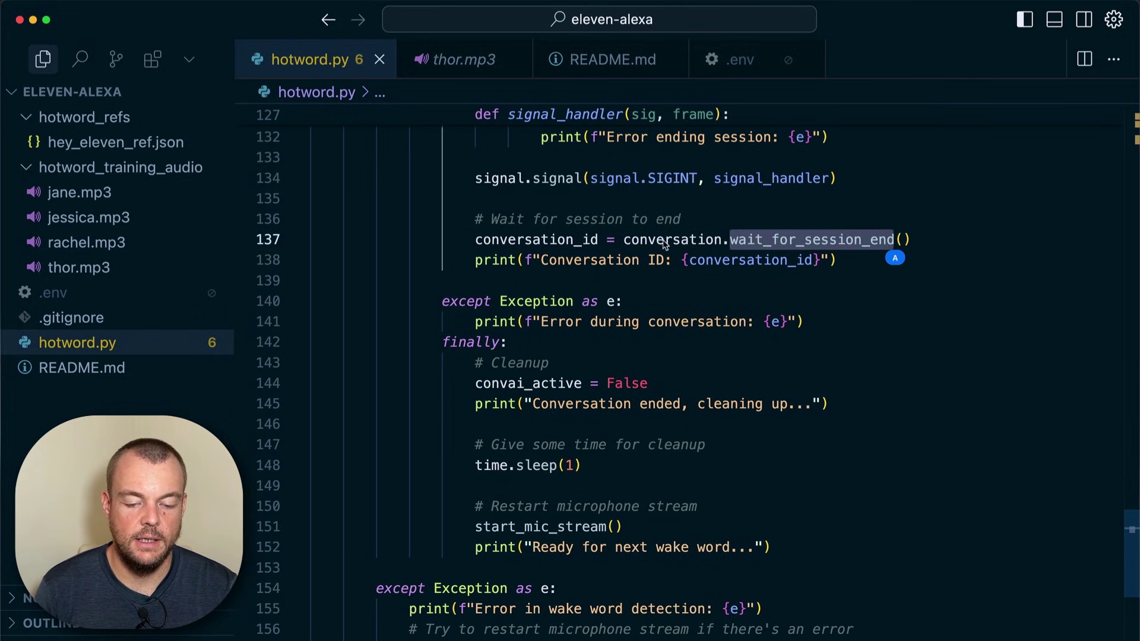
{"action": "left_click", "coordinate": [842, 282]}
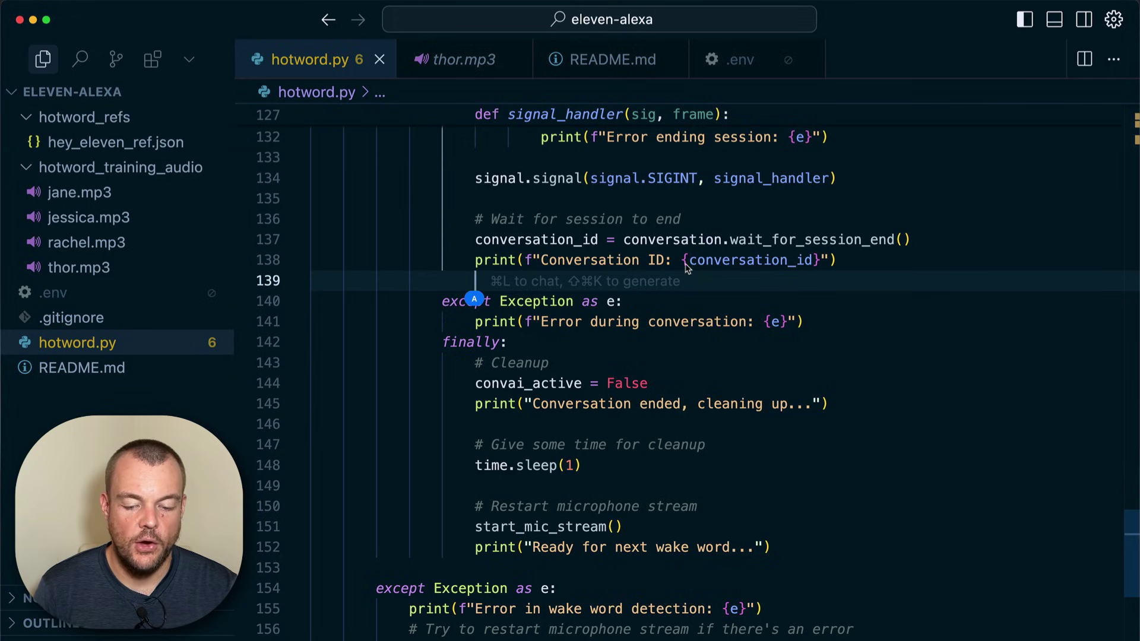
{"action": "scroll", "coordinate": [864, 274], "scroll_direction": "down", "scroll_amount": 1}
{"action": "scroll", "coordinate": [864, 275], "scroll_direction": "down", "scroll_amount": 2}
{"action": "scroll", "coordinate": [864, 274], "scroll_direction": "down", "scroll_amount": 1}
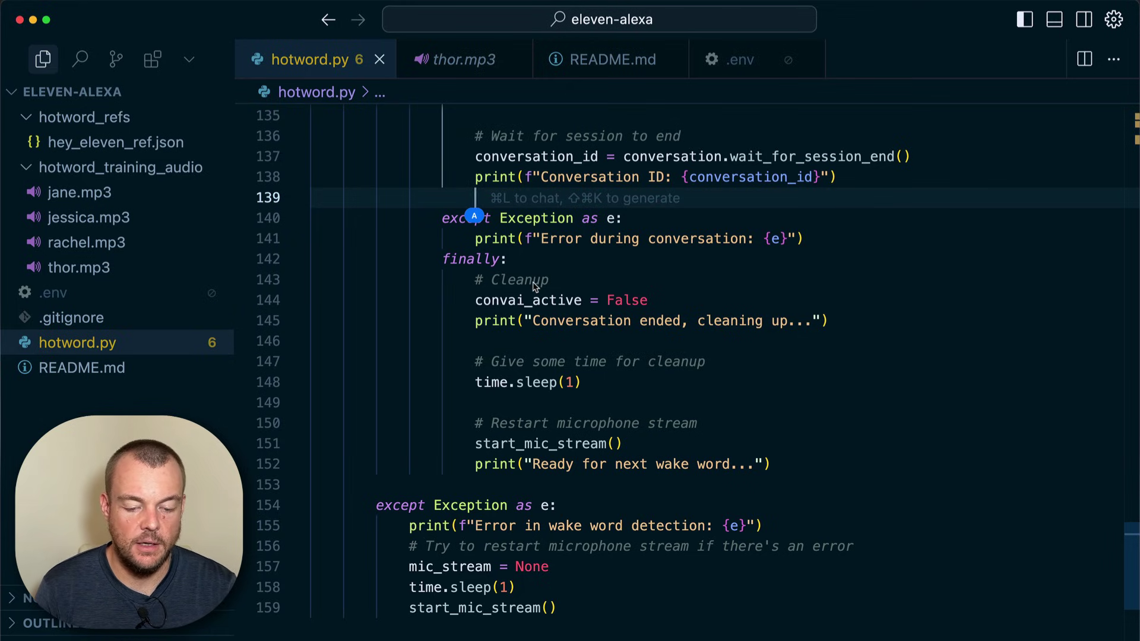
{"action": "double_click", "coordinate": [519, 303]}
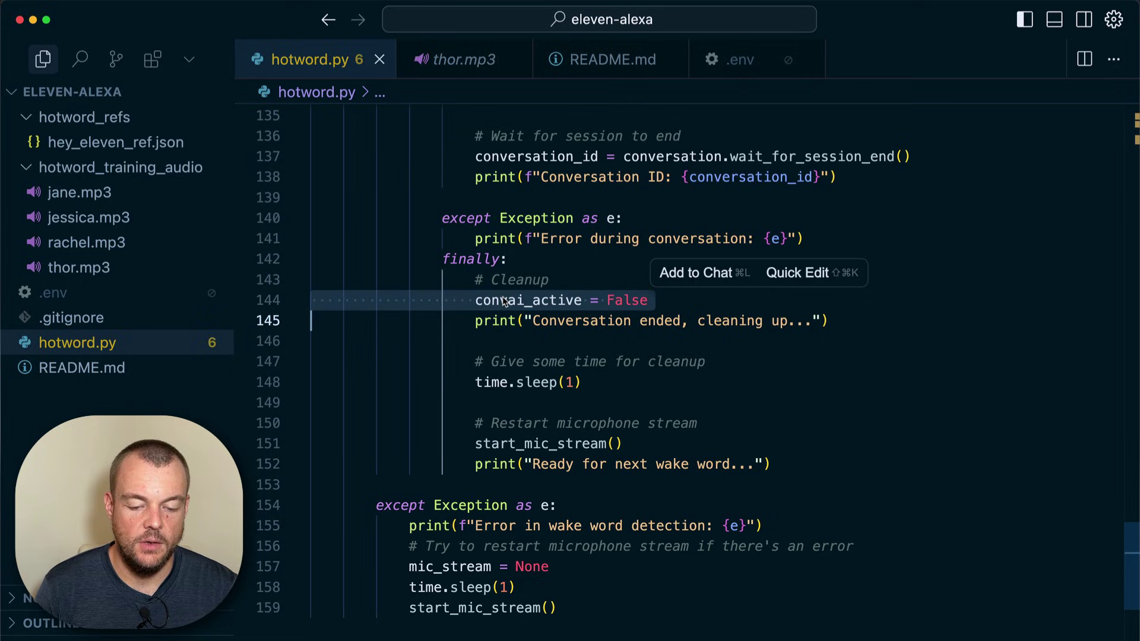
{"action": "double_click", "coordinate": [521, 279]}
{"action": "left_click", "coordinate": [571, 316]}
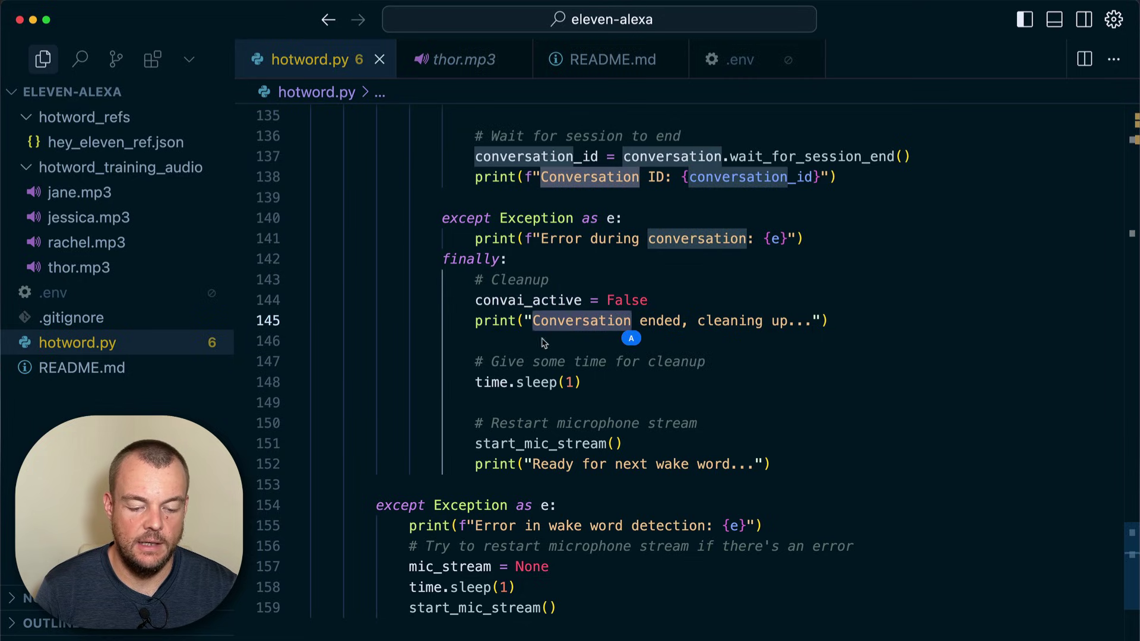
{"action": "triple_click", "coordinate": [488, 387]}
{"action": "left_click", "coordinate": [488, 387]}
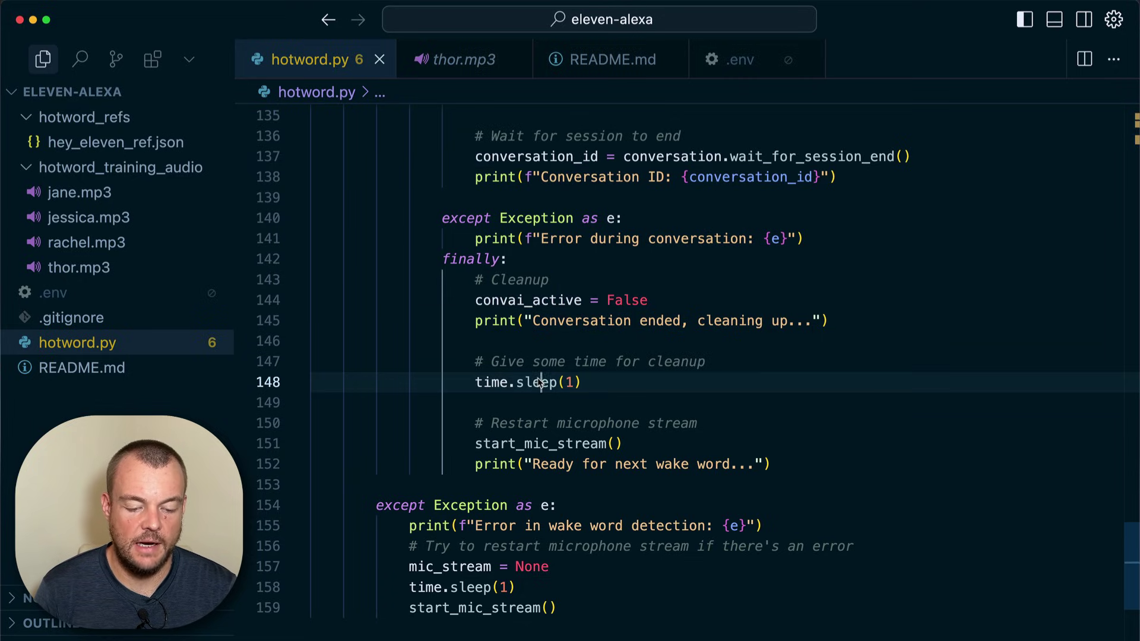
{"action": "triple_click", "coordinate": [520, 444]}
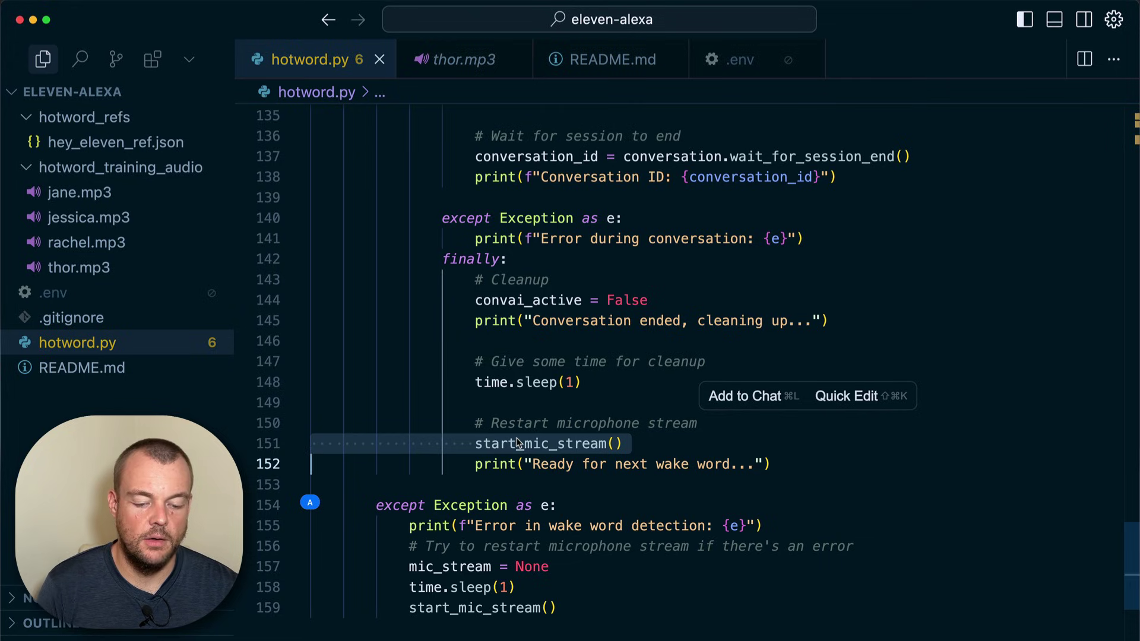
{"action": "triple_click", "coordinate": [546, 471]}
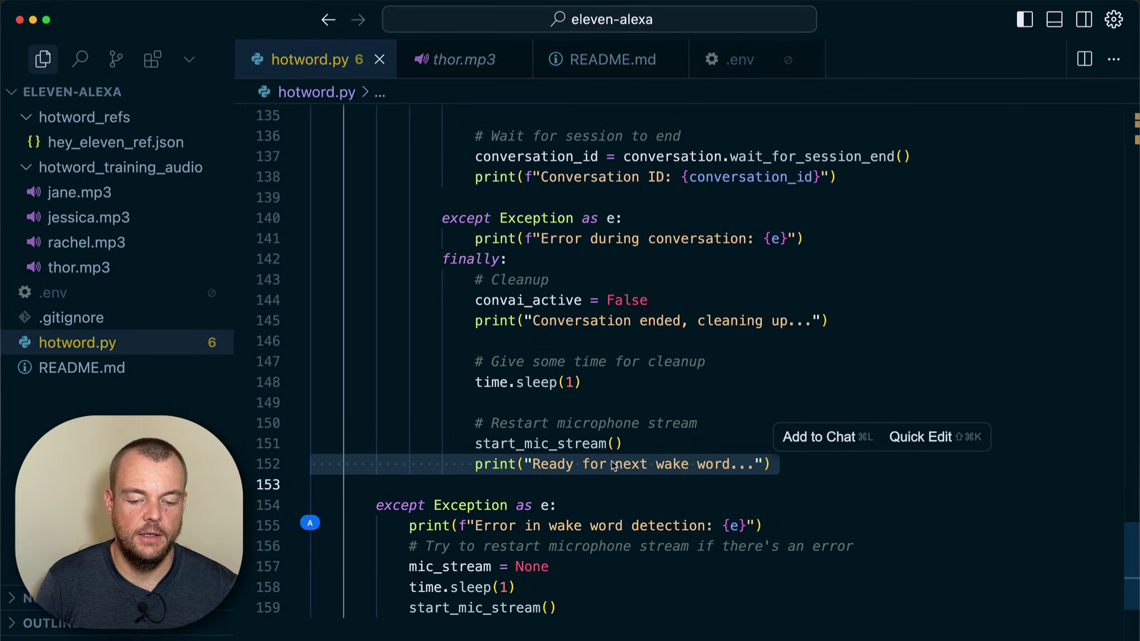
{"action": "scroll", "coordinate": [699, 310], "scroll_direction": "up", "scroll_amount": 3}
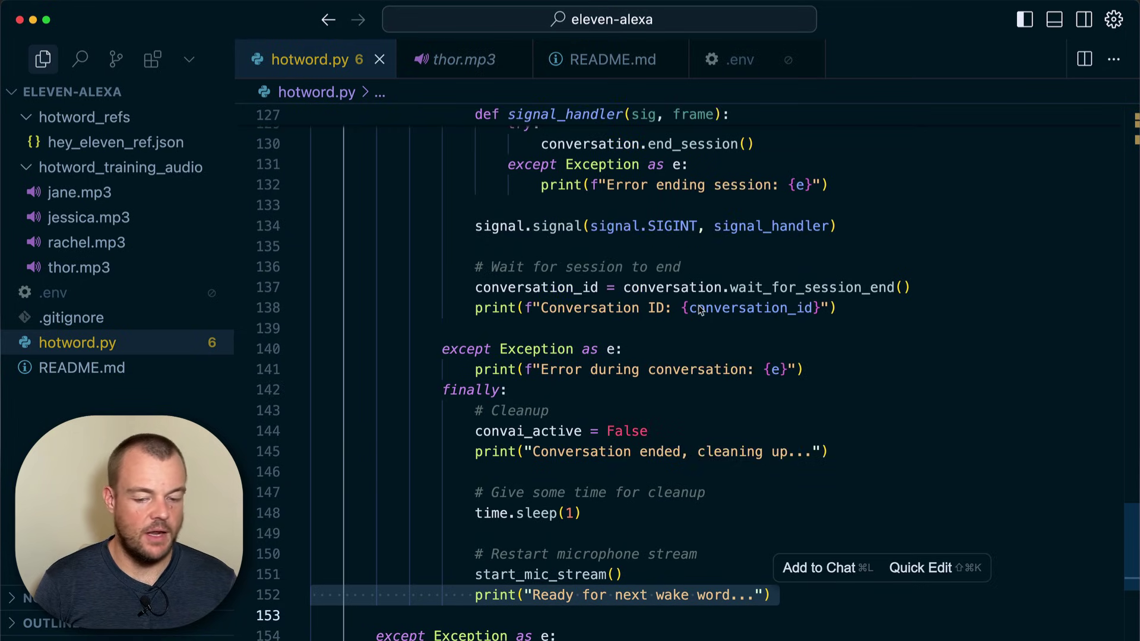
{"action": "scroll", "coordinate": [699, 310], "scroll_direction": "up", "scroll_amount": 5}
{"action": "scroll", "coordinate": [700, 309], "scroll_direction": "up", "scroll_amount": 5}
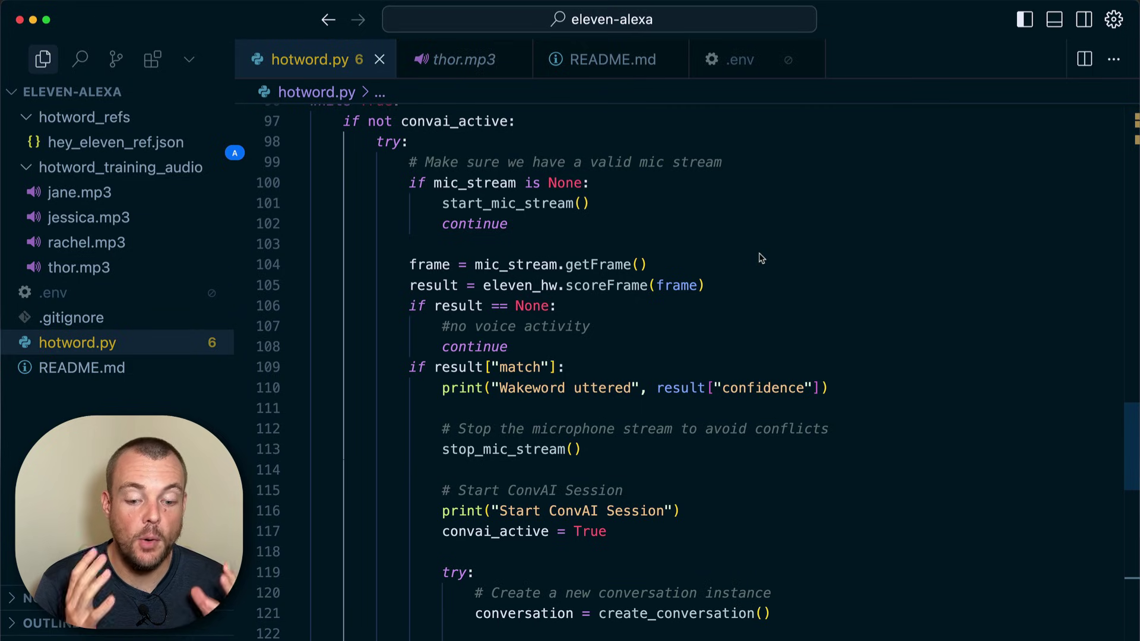
Open README.md and highlight the '## Agent configuration' heading
{"action": "left_click", "coordinate": [599, 59]}
{"action": "scroll", "coordinate": [547, 217], "scroll_direction": "down", "scroll_amount": 2}
{"action": "scroll", "coordinate": [549, 218], "scroll_direction": "down", "scroll_amount": 2}
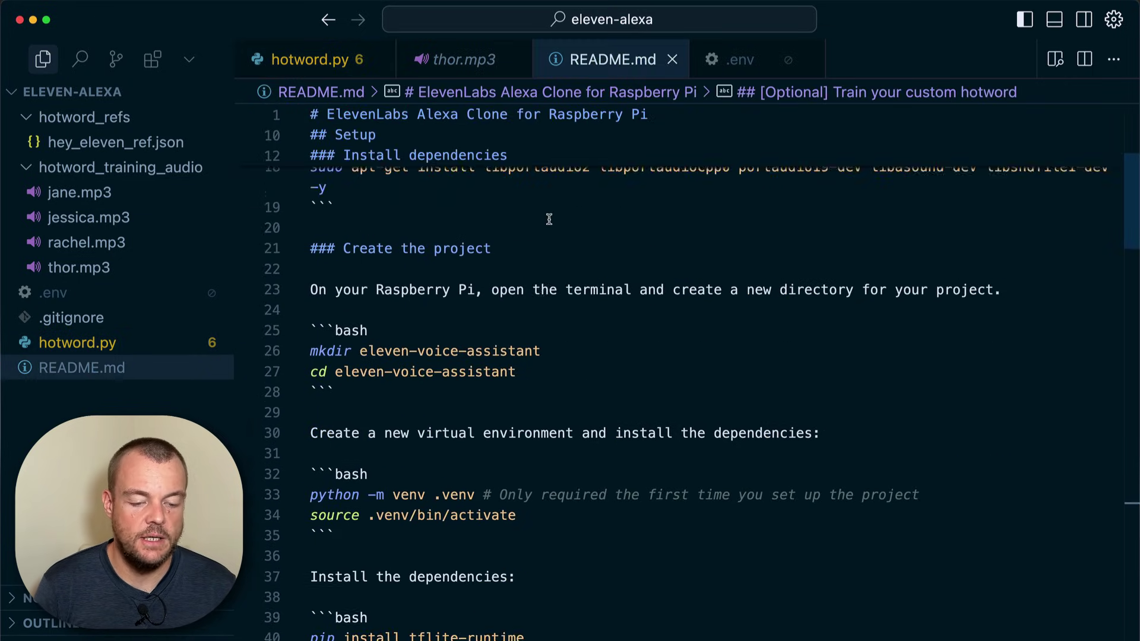
{"action": "scroll", "coordinate": [549, 219], "scroll_direction": "down", "scroll_amount": 2}
{"action": "scroll", "coordinate": [510, 203], "scroll_direction": "down", "scroll_amount": 1}
{"action": "scroll", "coordinate": [510, 203], "scroll_direction": "down", "scroll_amount": 2}
{"action": "scroll", "coordinate": [513, 202], "scroll_direction": "down", "scroll_amount": 2}
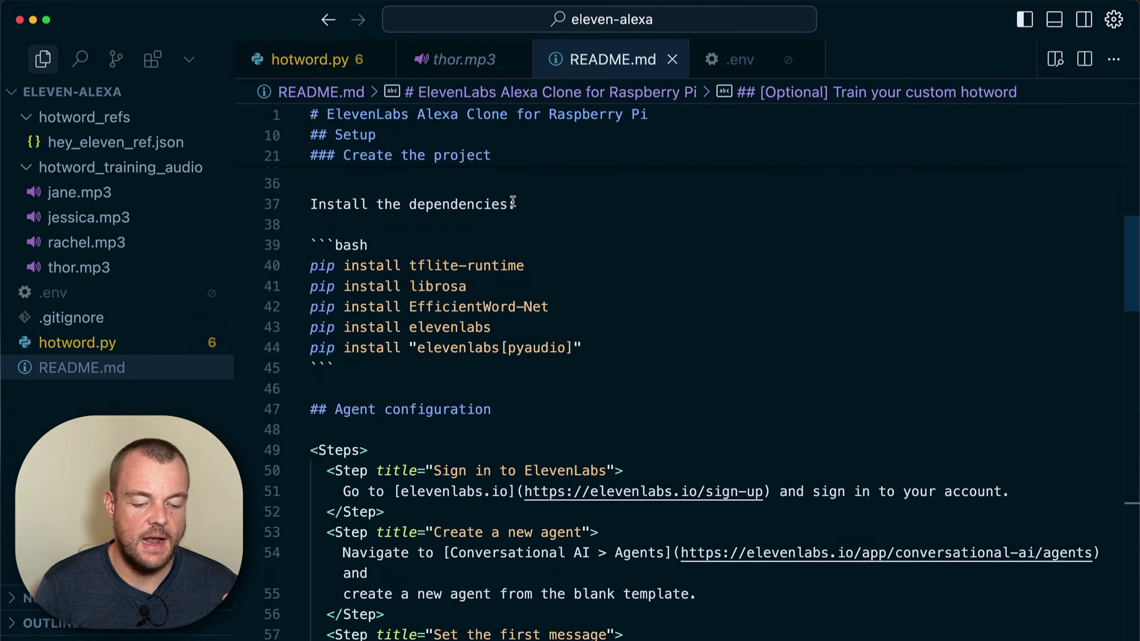
{"action": "scroll", "coordinate": [512, 202], "scroll_direction": "down", "scroll_amount": 2}
{"action": "scroll", "coordinate": [512, 201], "scroll_direction": "down", "scroll_amount": 2}
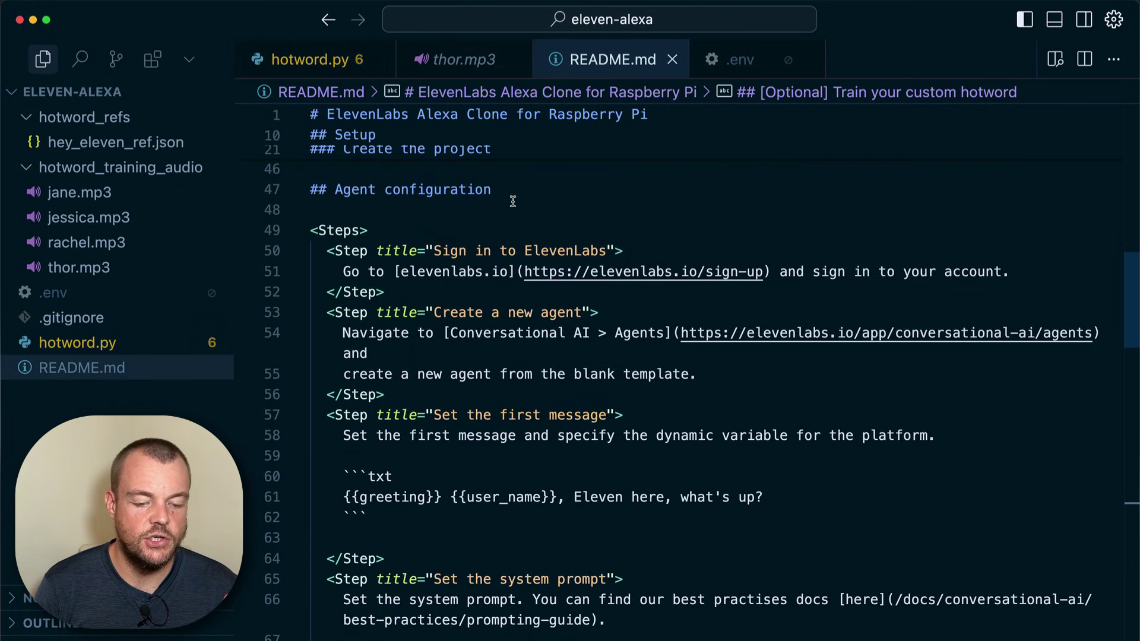
{"action": "double_click", "coordinate": [457, 188]}
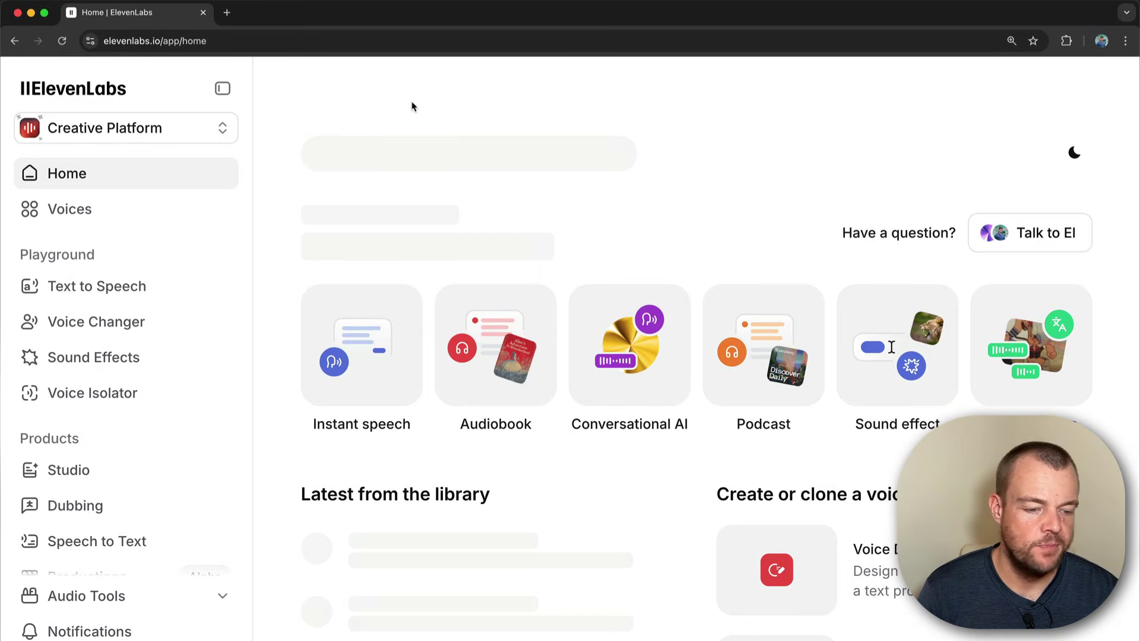
Switch ElevenLabs to Conversational AI, start a new agent, then return to Agents
{"action": "left_click", "coordinate": [158, 130]}
{"action": "left_click", "coordinate": [113, 237]}
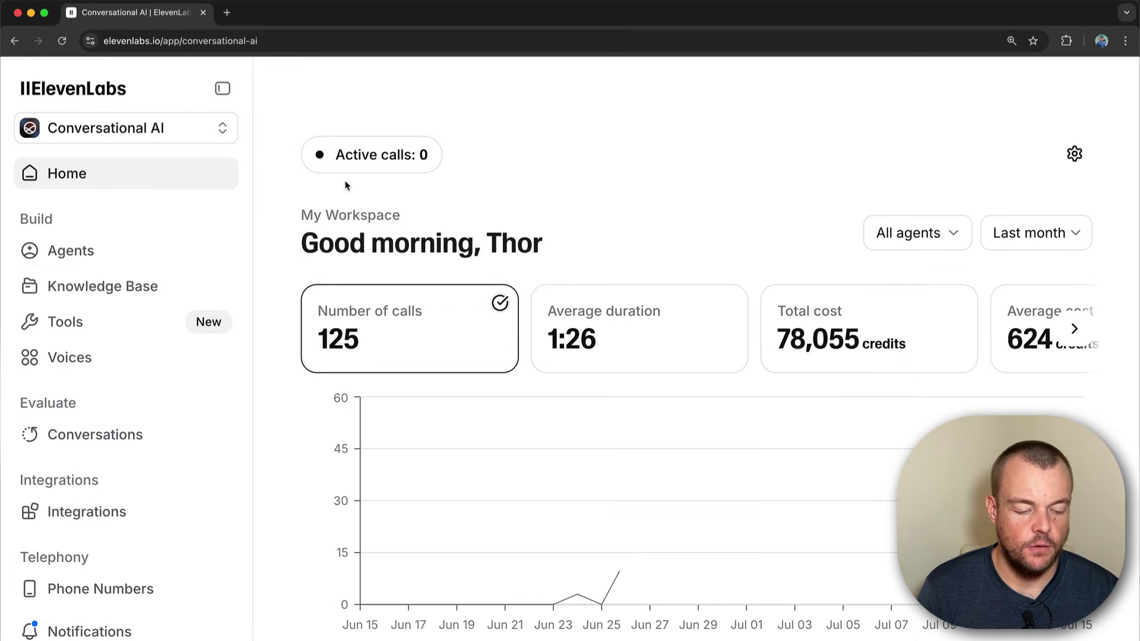
{"action": "left_click", "coordinate": [89, 257]}
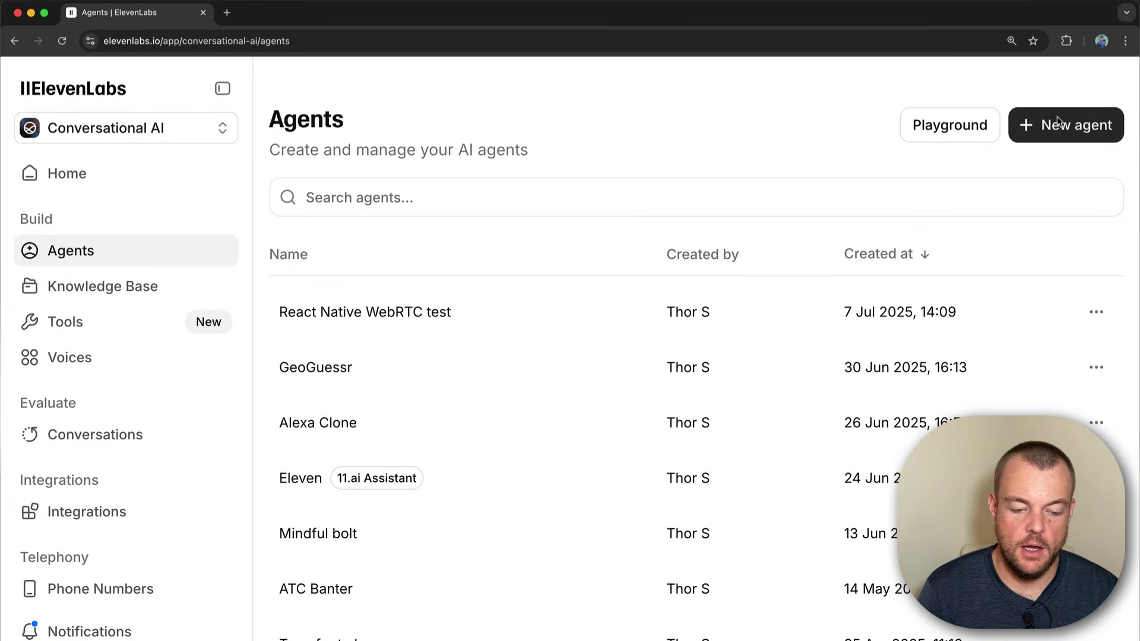
{"action": "left_click", "coordinate": [1069, 127]}
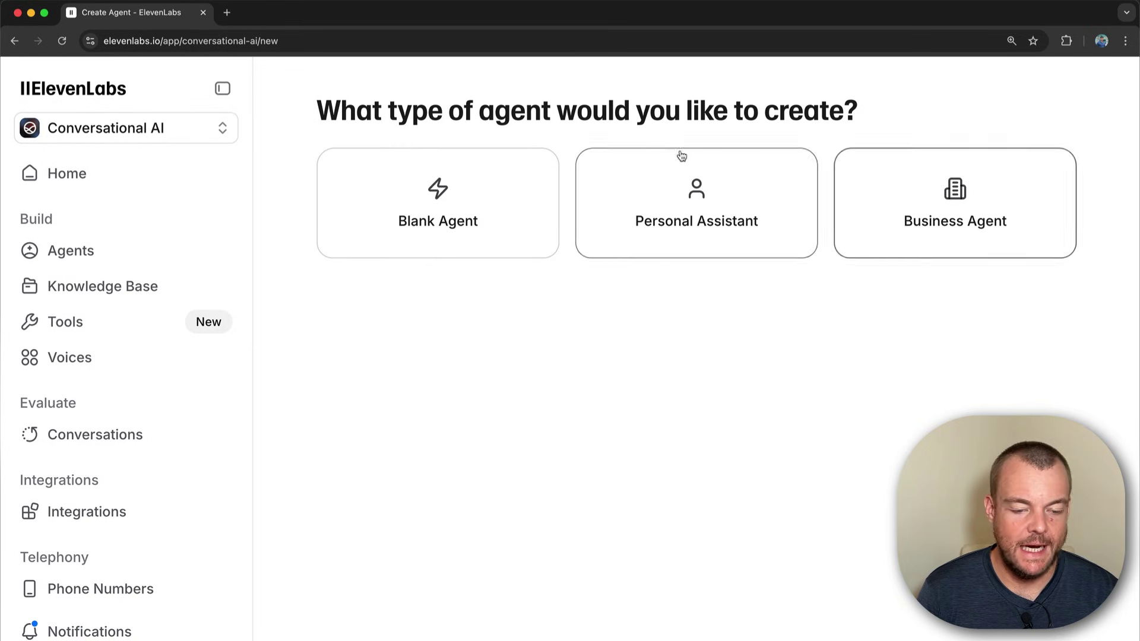
{"action": "left_click", "coordinate": [95, 253]}
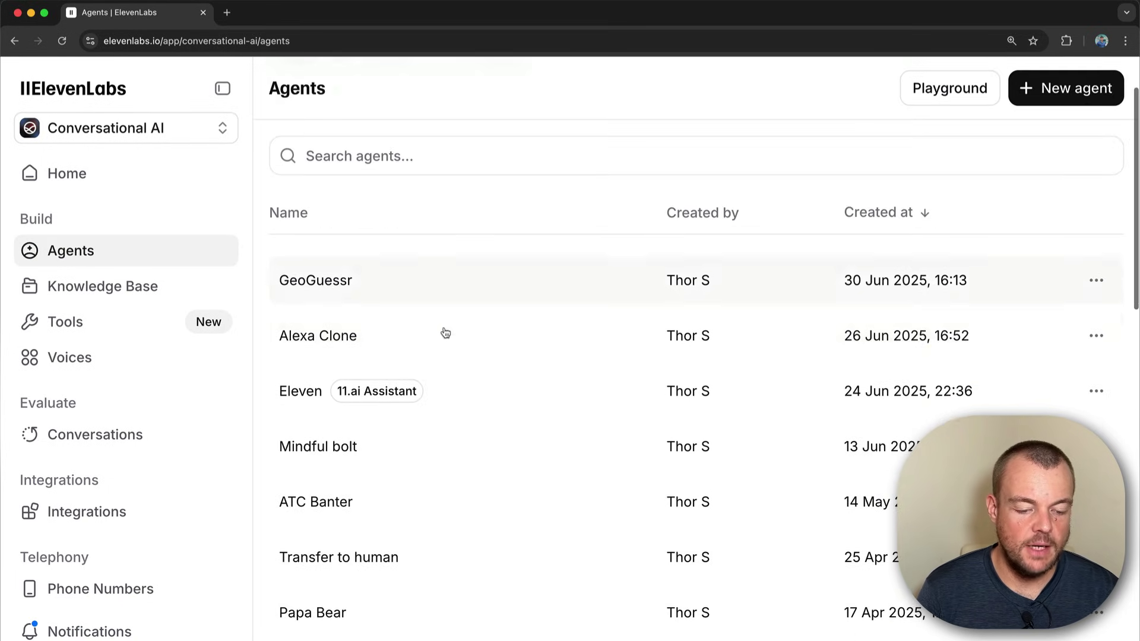
{"action": "left_click", "coordinate": [357, 334]}
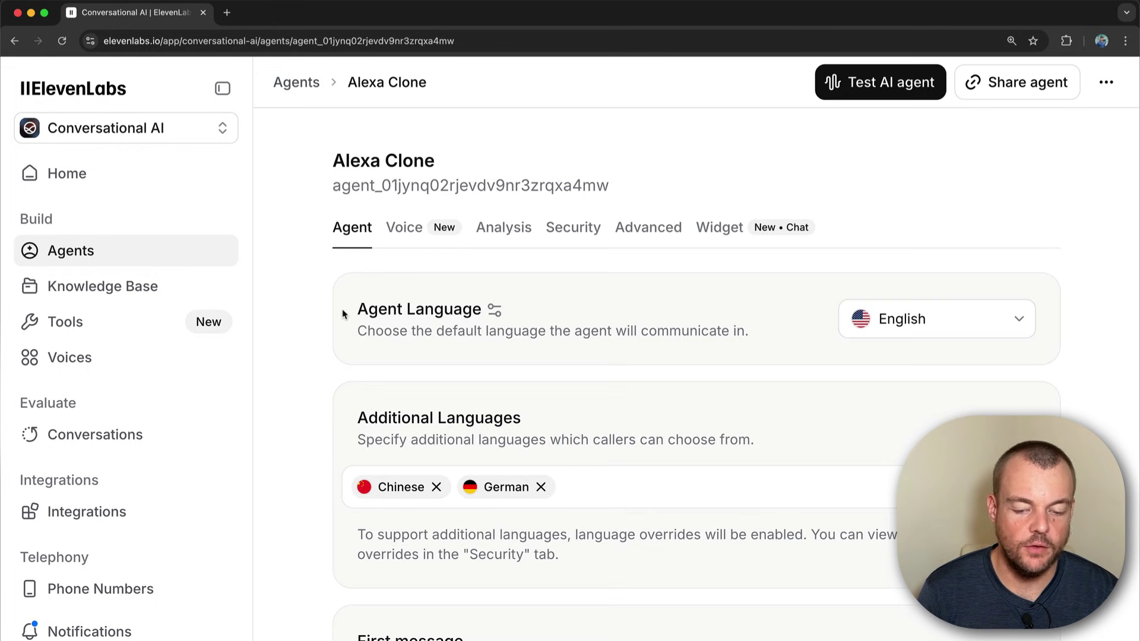
{"action": "scroll", "coordinate": [343, 309], "scroll_direction": "down", "scroll_amount": 2}
{"action": "scroll", "coordinate": [364, 261], "scroll_direction": "down", "scroll_amount": 2}
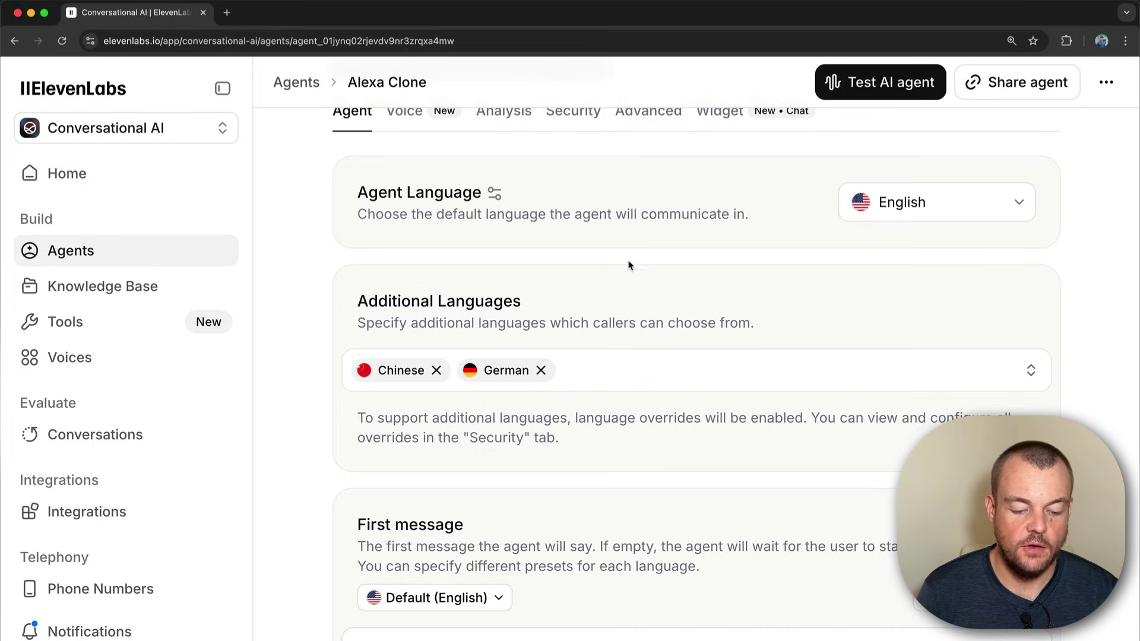
{"action": "scroll", "coordinate": [720, 289], "scroll_direction": "down", "scroll_amount": 2}
{"action": "scroll", "coordinate": [719, 289], "scroll_direction": "down", "scroll_amount": 3}
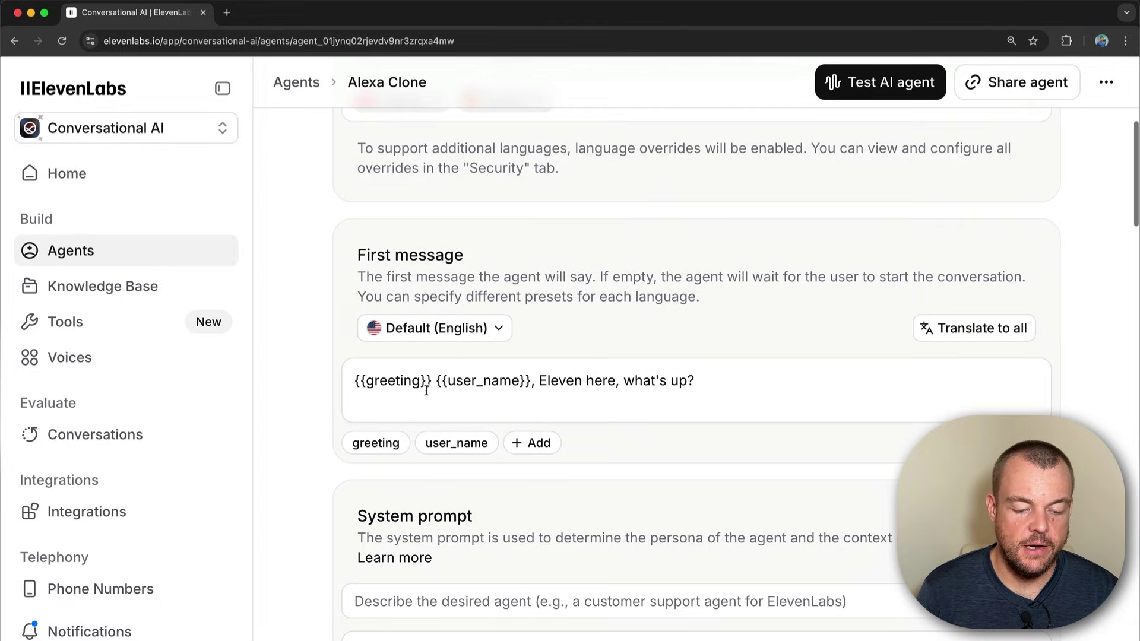
{"action": "double_click", "coordinate": [383, 381]}
{"action": "double_click", "coordinate": [393, 381]}
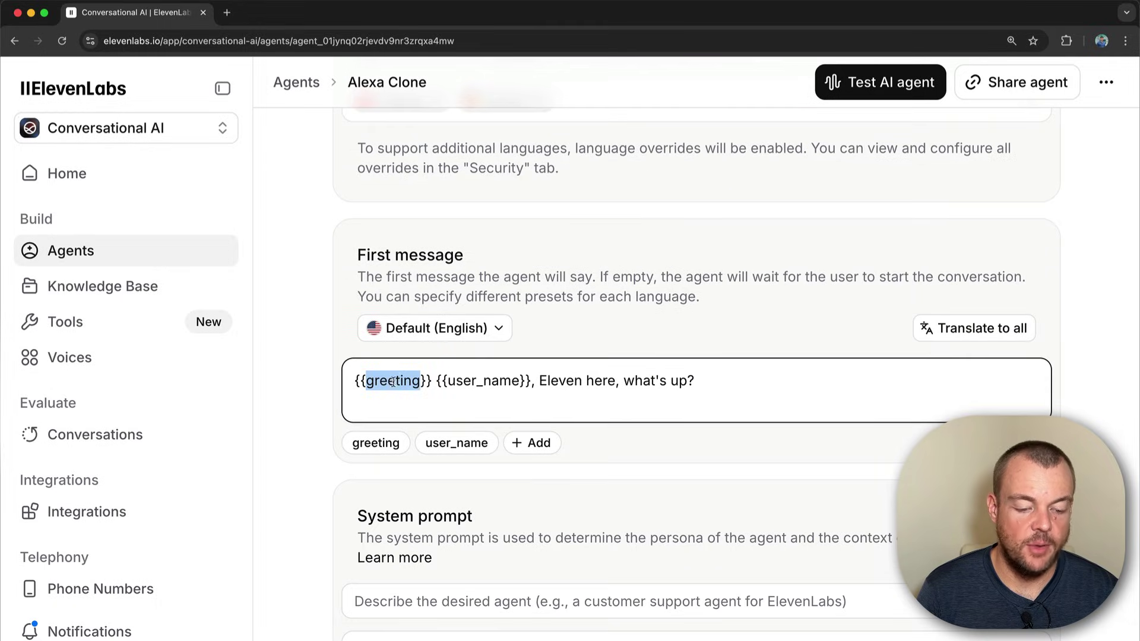
{"action": "double_click", "coordinate": [383, 382]}
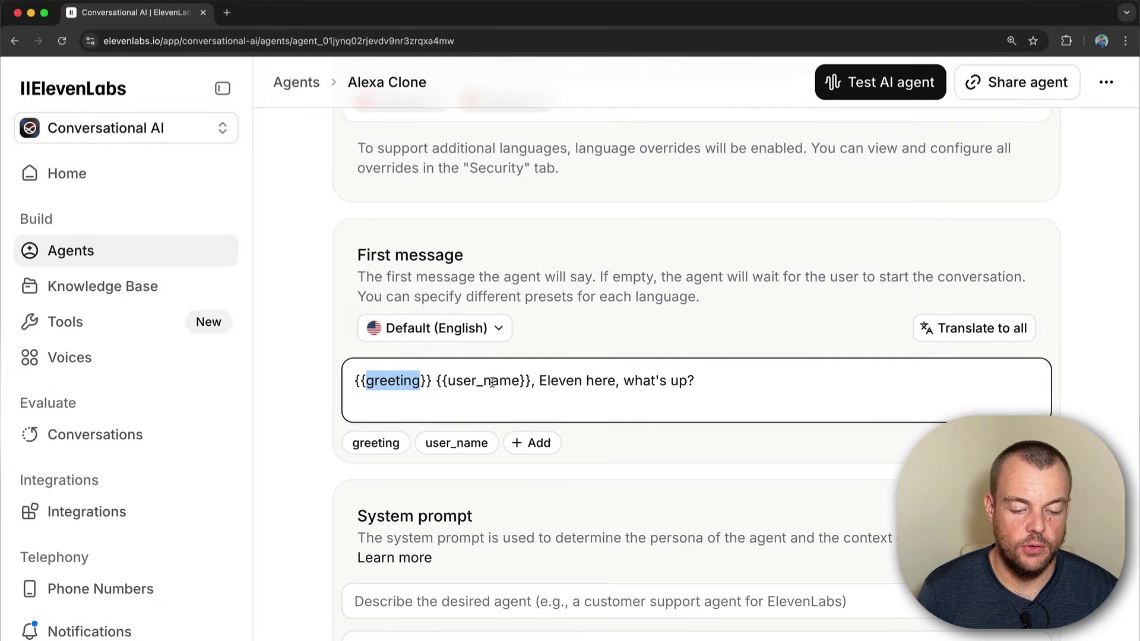
{"action": "double_click", "coordinate": [490, 382]}
{"action": "scroll", "coordinate": [693, 270], "scroll_direction": "down", "scroll_amount": 3}
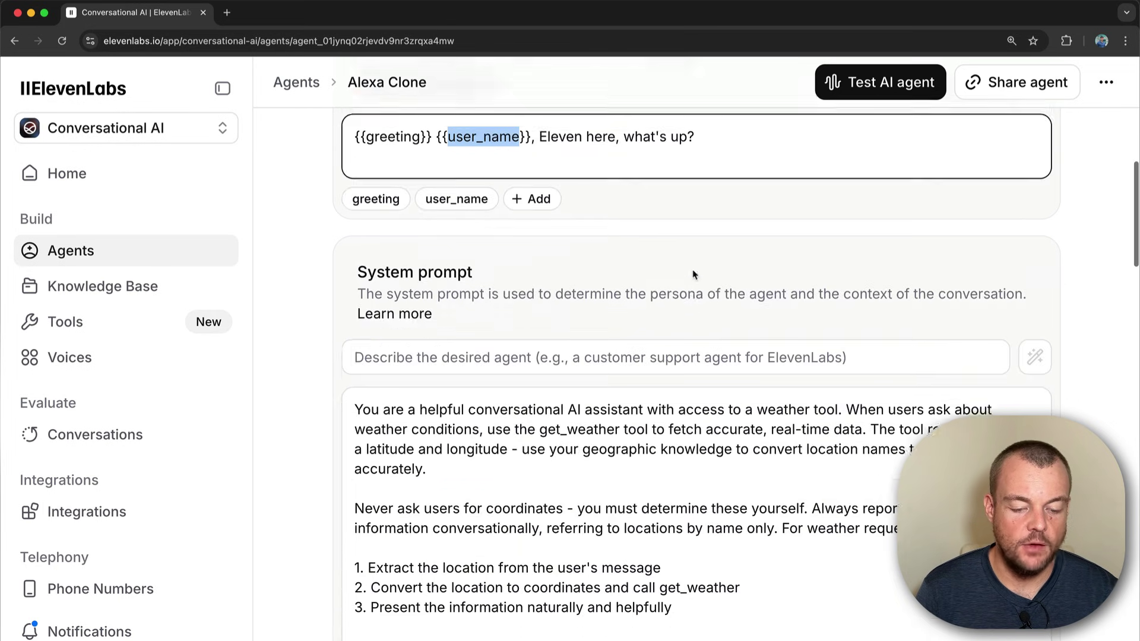
{"action": "scroll", "coordinate": [694, 270], "scroll_direction": "down", "scroll_amount": 1}
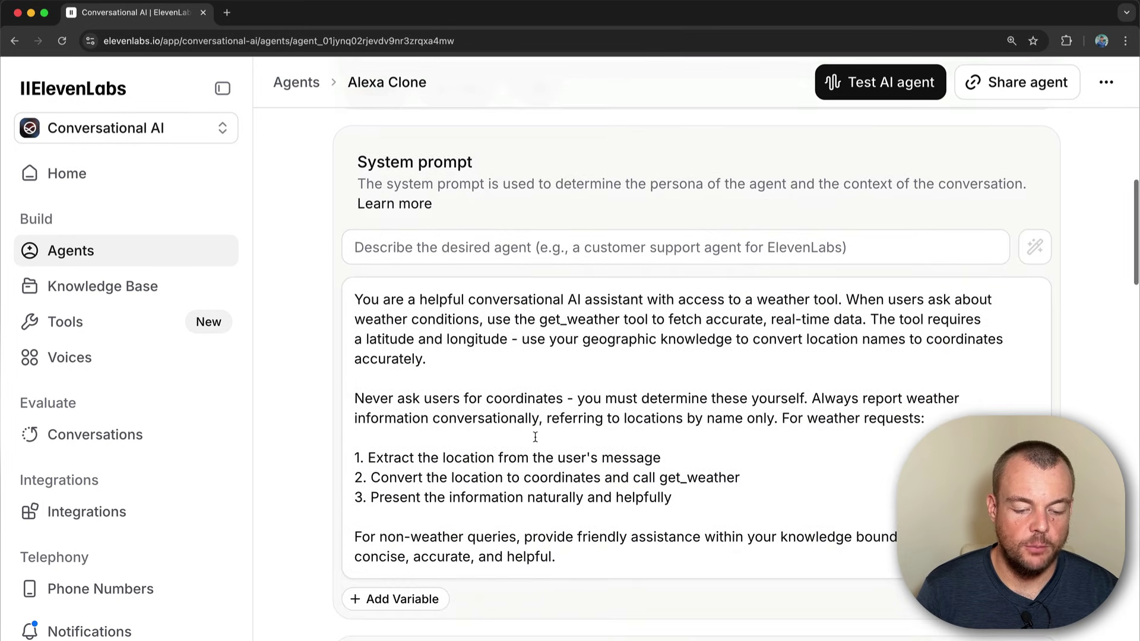
{"action": "left_click", "coordinate": [435, 443]}
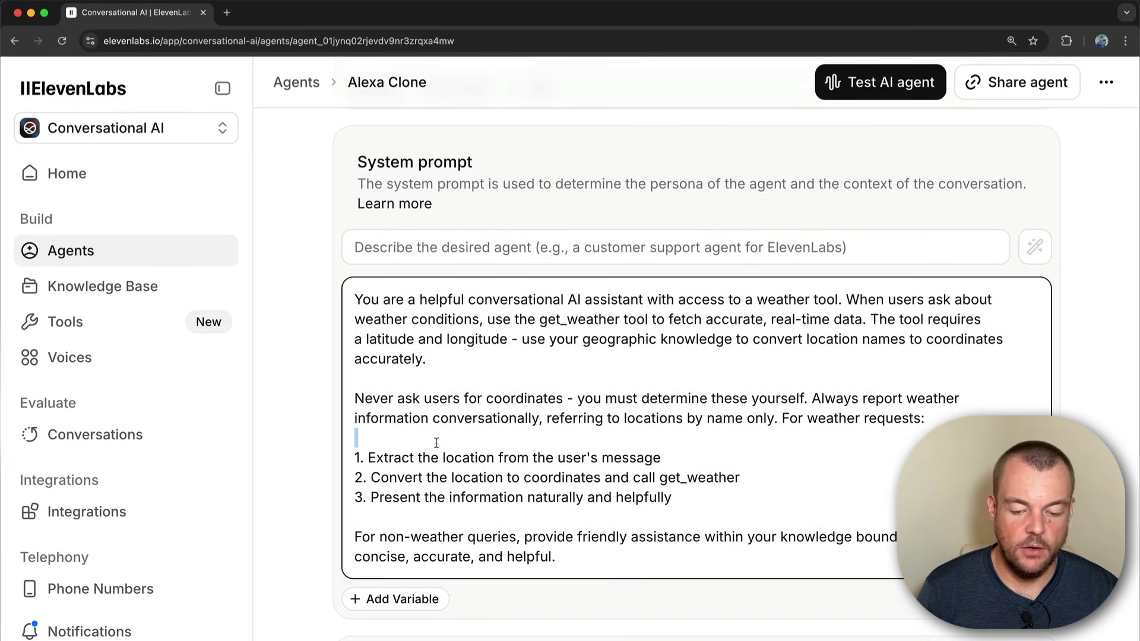
{"action": "triple_click", "coordinate": [718, 300]}
{"action": "triple_click", "coordinate": [683, 326]}
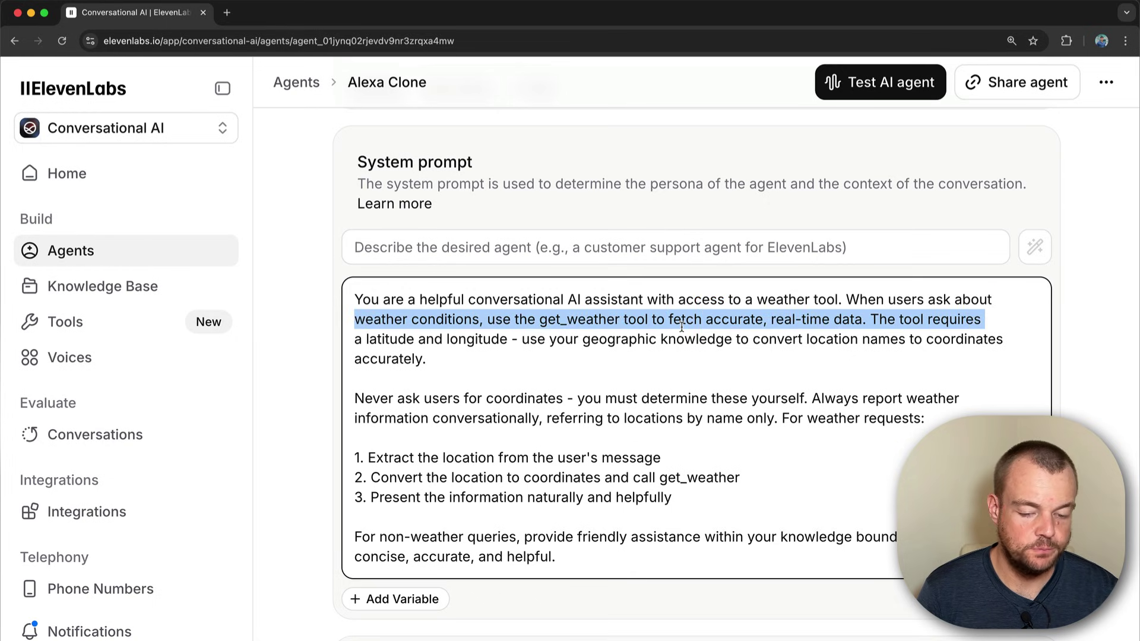
{"action": "scroll", "coordinate": [580, 367], "scroll_direction": "down", "scroll_amount": 1}
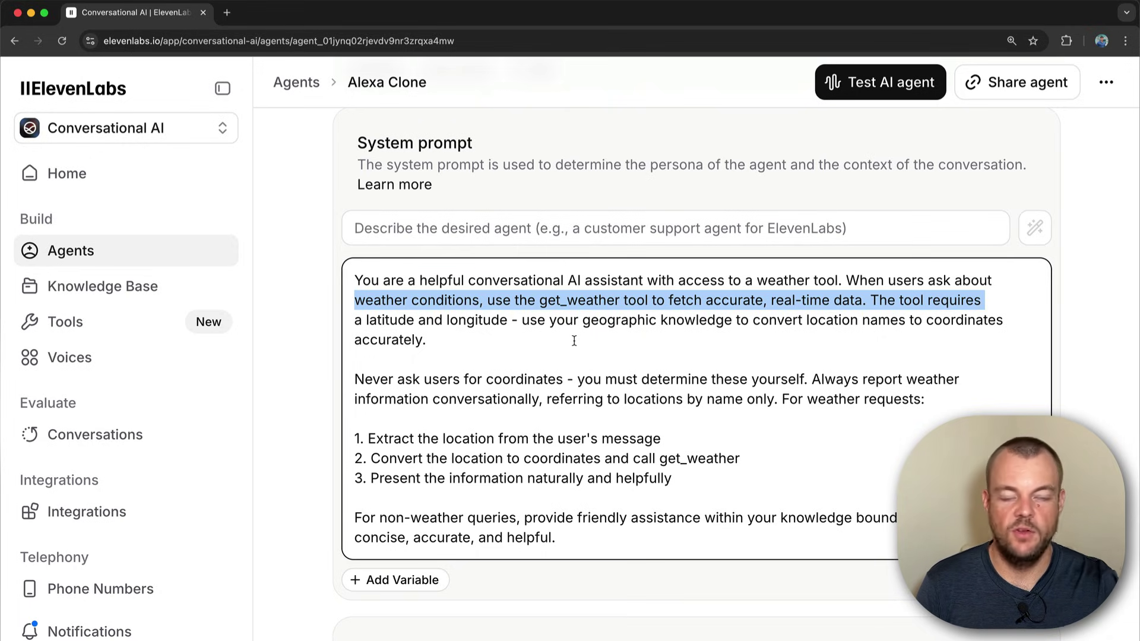
{"action": "scroll", "coordinate": [577, 378], "scroll_direction": "down", "scroll_amount": 5}
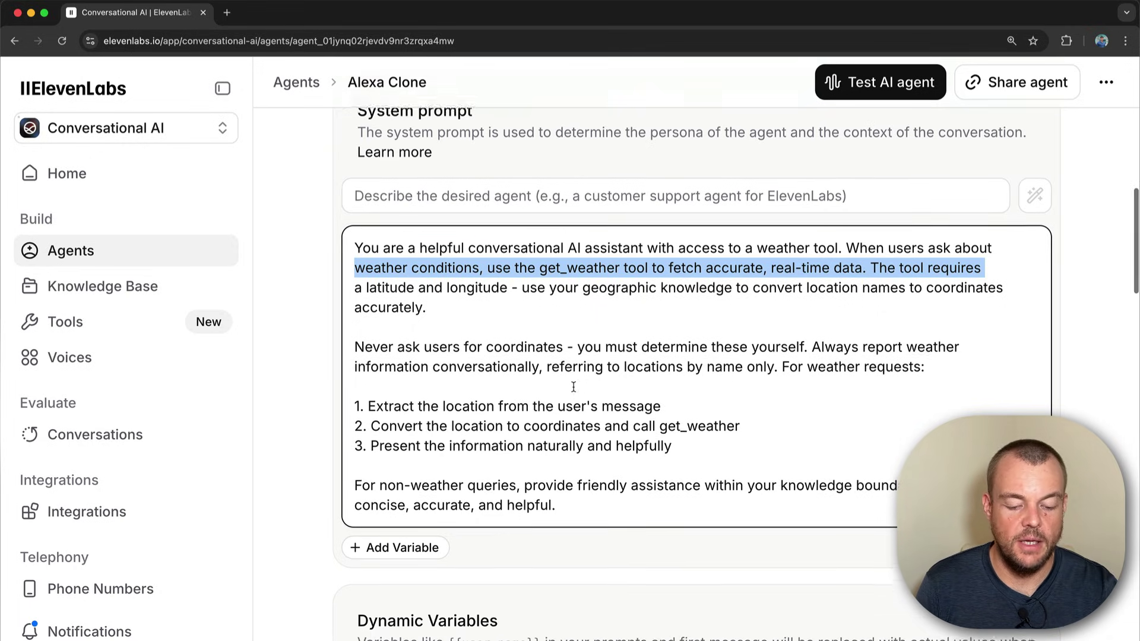
{"action": "scroll", "coordinate": [575, 384], "scroll_direction": "down", "scroll_amount": 1}
{"action": "scroll", "coordinate": [569, 321], "scroll_direction": "down", "scroll_amount": 5}
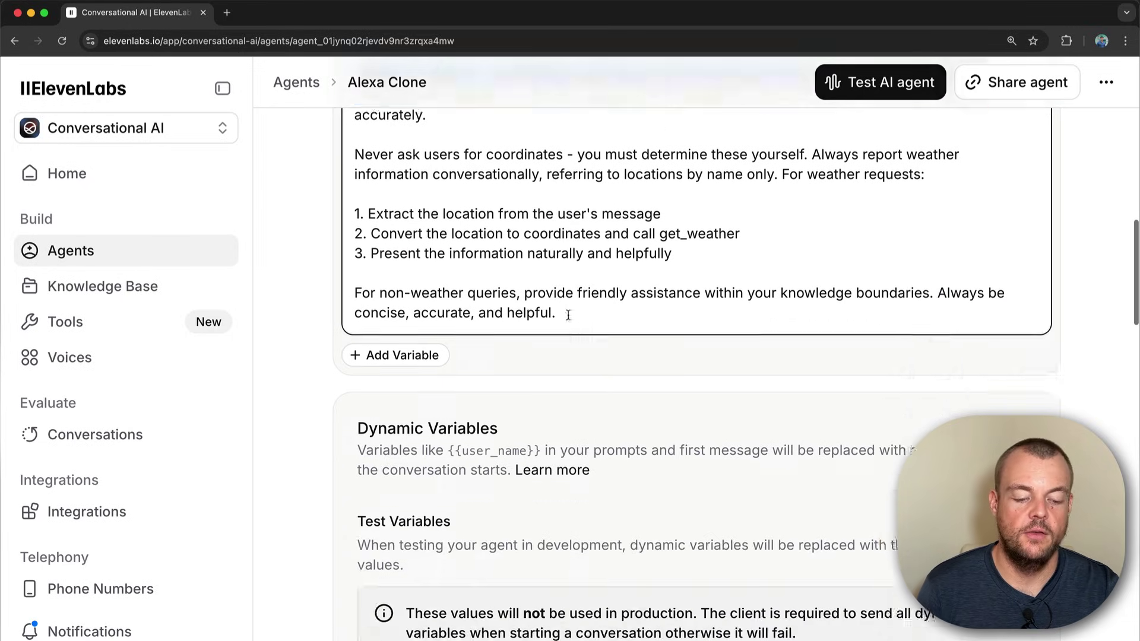
{"action": "scroll", "coordinate": [567, 318], "scroll_direction": "down", "scroll_amount": 5}
{"action": "scroll", "coordinate": [567, 319], "scroll_direction": "down", "scroll_amount": 2}
{"action": "scroll", "coordinate": [567, 319], "scroll_direction": "down", "scroll_amount": 3}
{"action": "scroll", "coordinate": [561, 325], "scroll_direction": "down", "scroll_amount": 5}
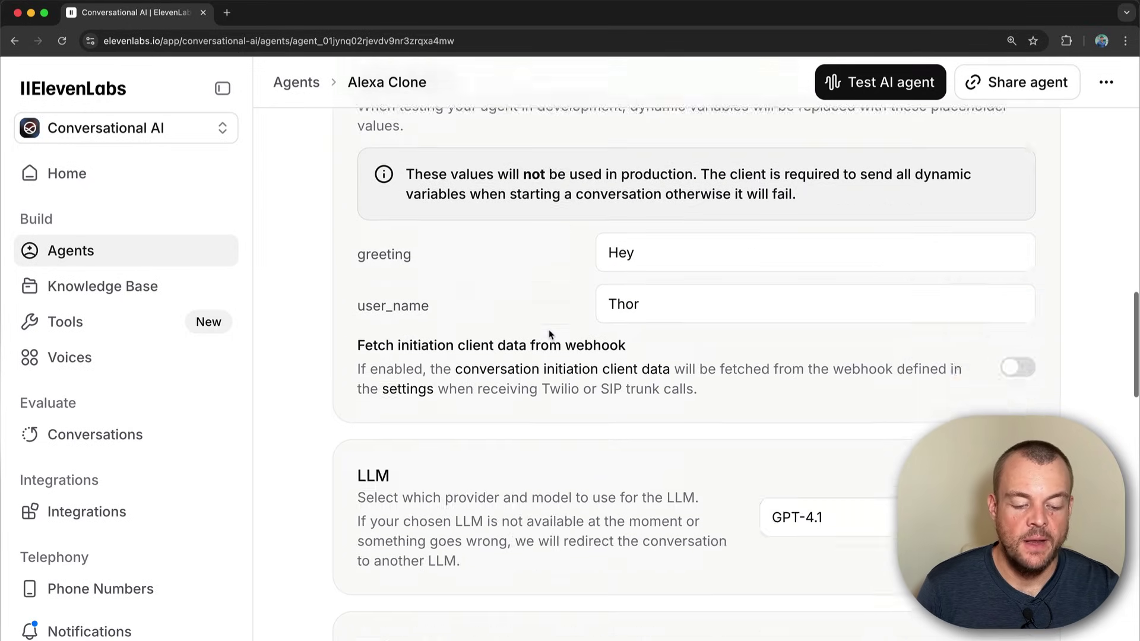
{"action": "scroll", "coordinate": [553, 331], "scroll_direction": "down", "scroll_amount": 5}
{"action": "left_click", "coordinate": [841, 352]}
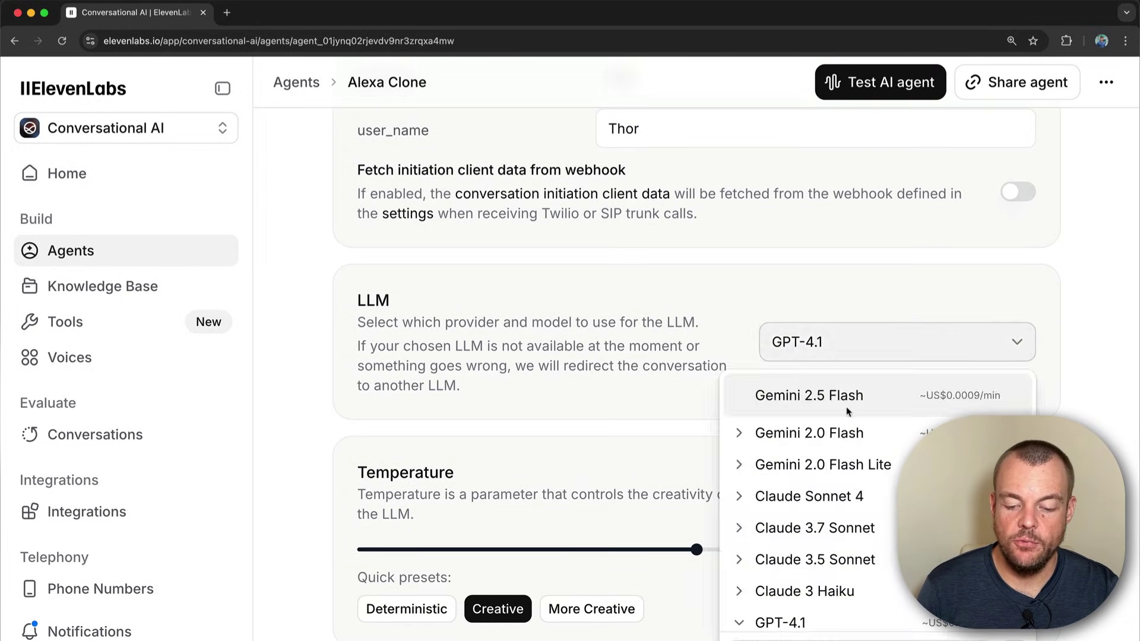
{"action": "left_click", "coordinate": [634, 291]}
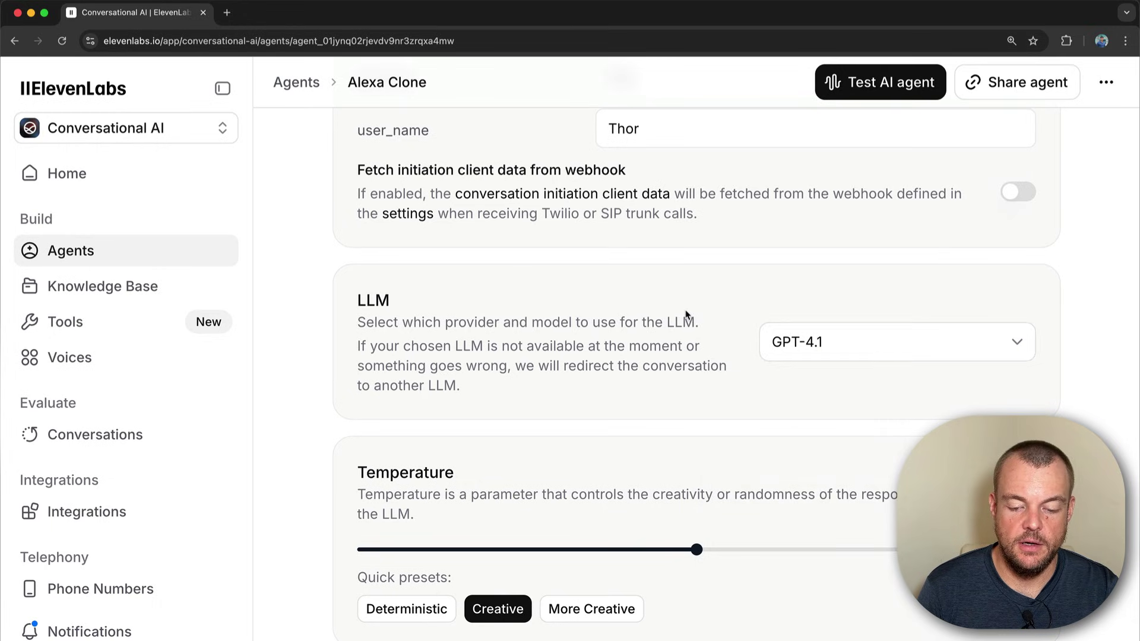
{"action": "scroll", "coordinate": [687, 318], "scroll_direction": "down", "scroll_amount": 3}
{"action": "scroll", "coordinate": [587, 265], "scroll_direction": "down", "scroll_amount": 1}
{"action": "scroll", "coordinate": [586, 265], "scroll_direction": "down", "scroll_amount": 2}
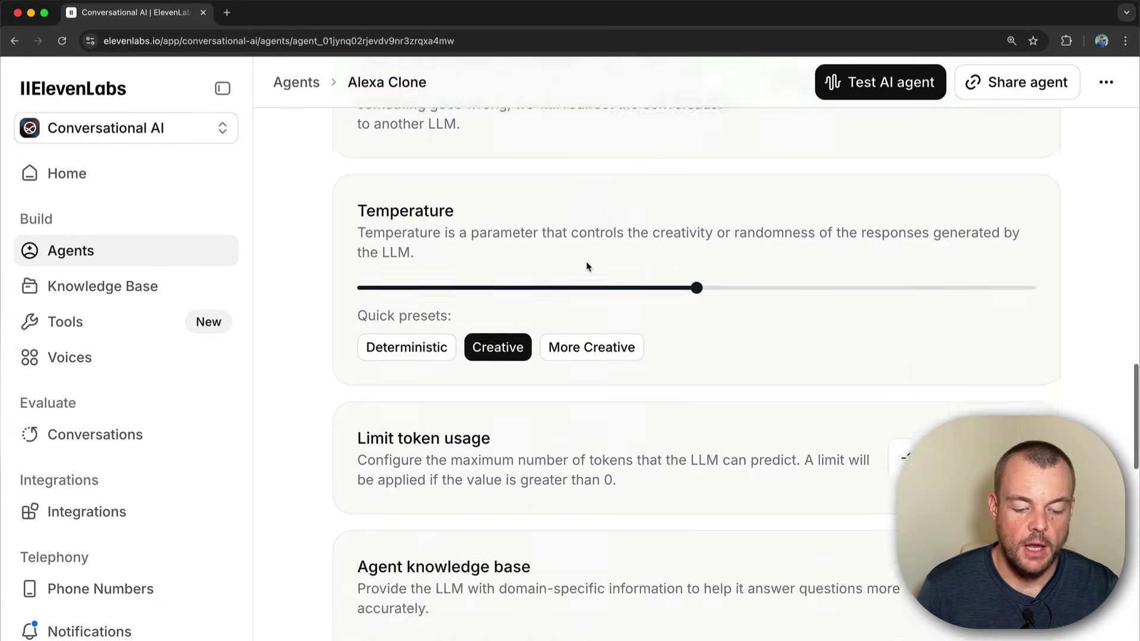
{"action": "scroll", "coordinate": [587, 264], "scroll_direction": "down", "scroll_amount": 3}
{"action": "scroll", "coordinate": [586, 265], "scroll_direction": "down", "scroll_amount": 5}
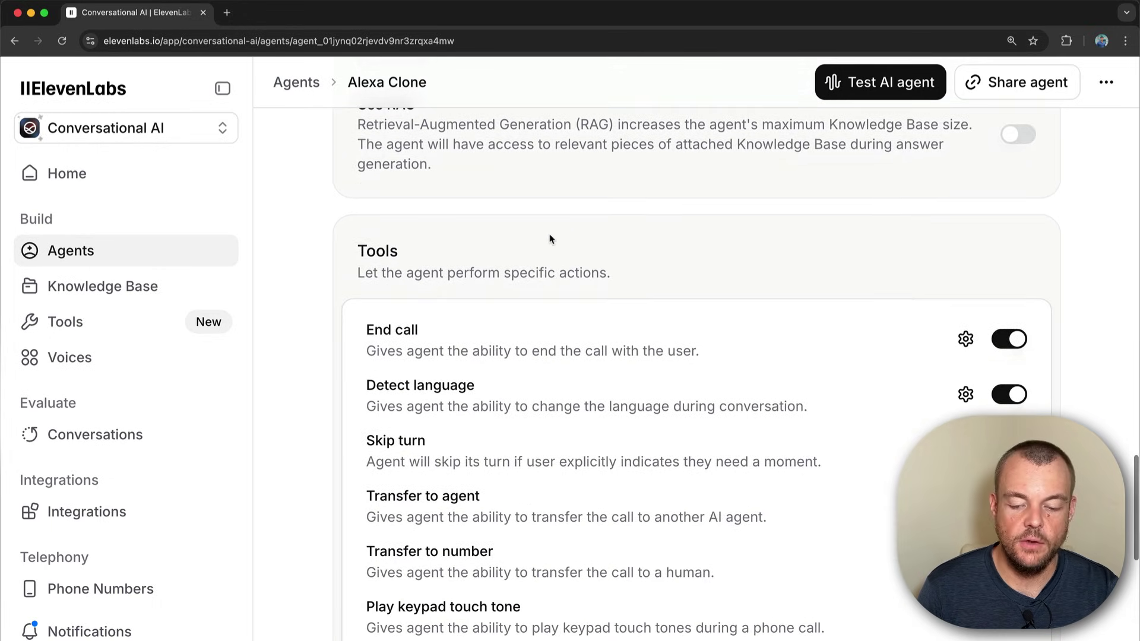
{"action": "scroll", "coordinate": [550, 253], "scroll_direction": "up", "scroll_amount": 1}
{"action": "scroll", "coordinate": [542, 247], "scroll_direction": "down", "scroll_amount": 1}
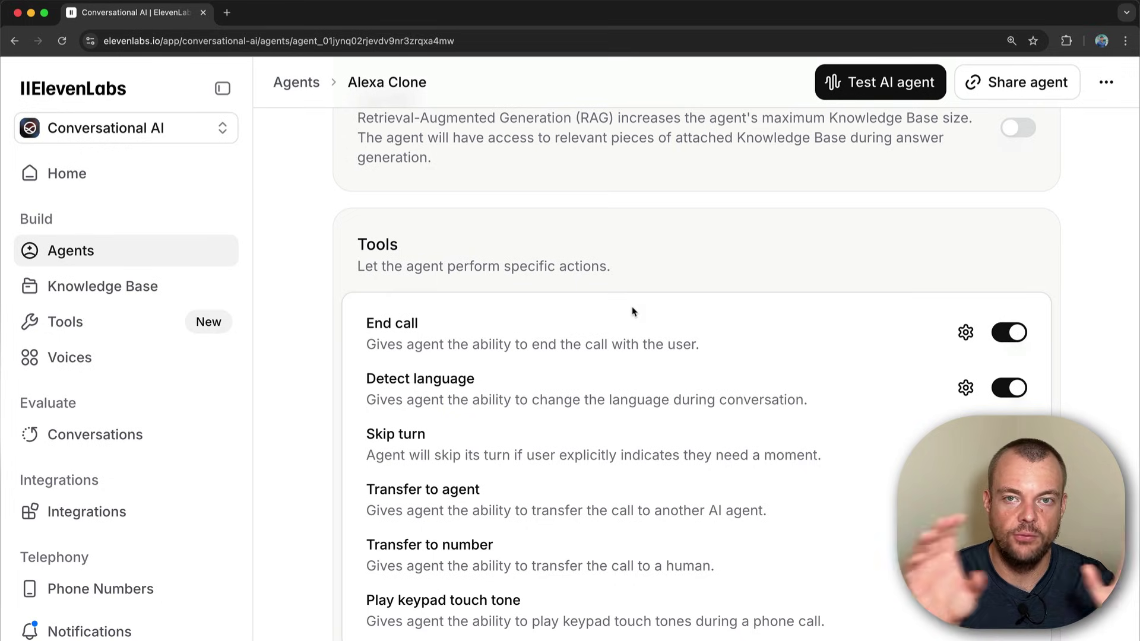
{"action": "scroll", "coordinate": [548, 265], "scroll_direction": "down", "scroll_amount": 2}
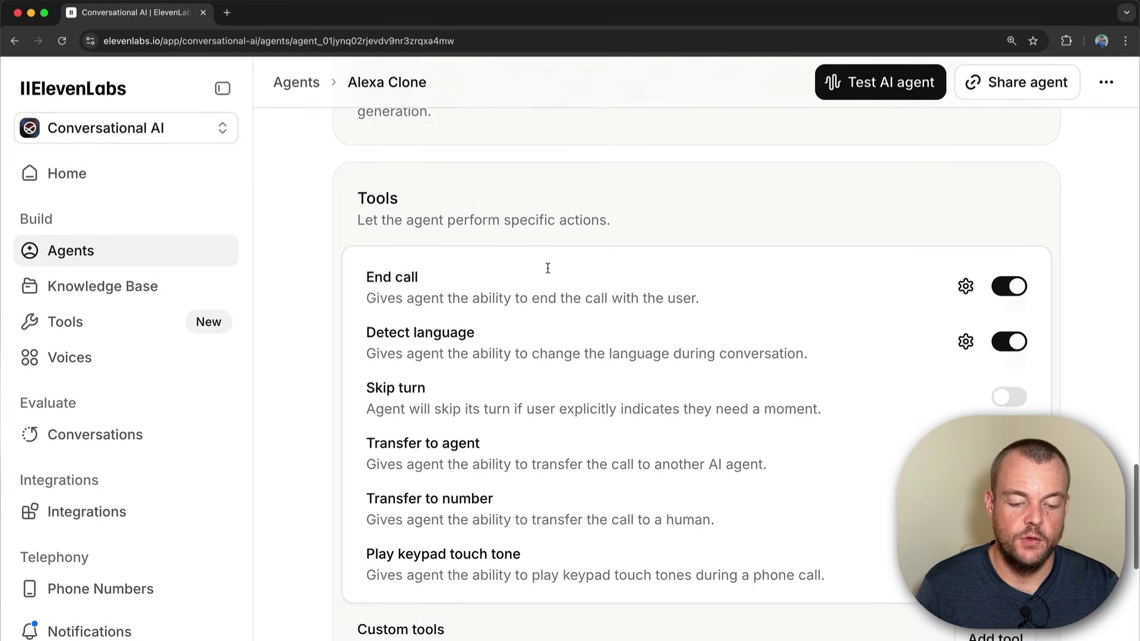
{"action": "scroll", "coordinate": [523, 245], "scroll_direction": "down", "scroll_amount": 1}
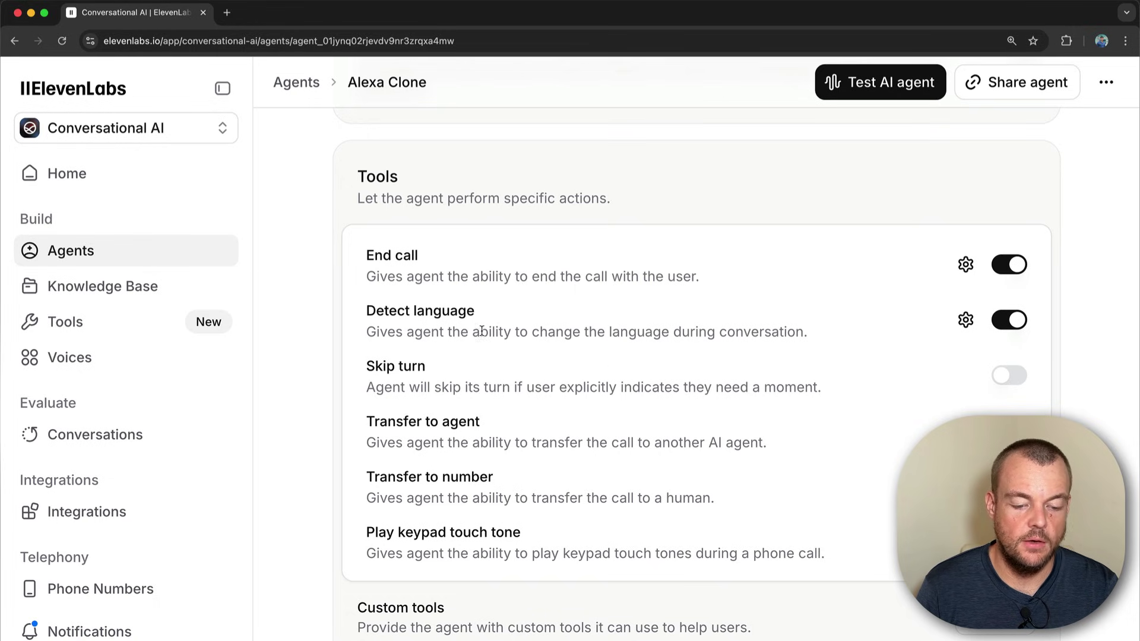
{"action": "scroll", "coordinate": [436, 323], "scroll_direction": "down", "scroll_amount": 3}
{"action": "scroll", "coordinate": [469, 273], "scroll_direction": "down", "scroll_amount": 1}
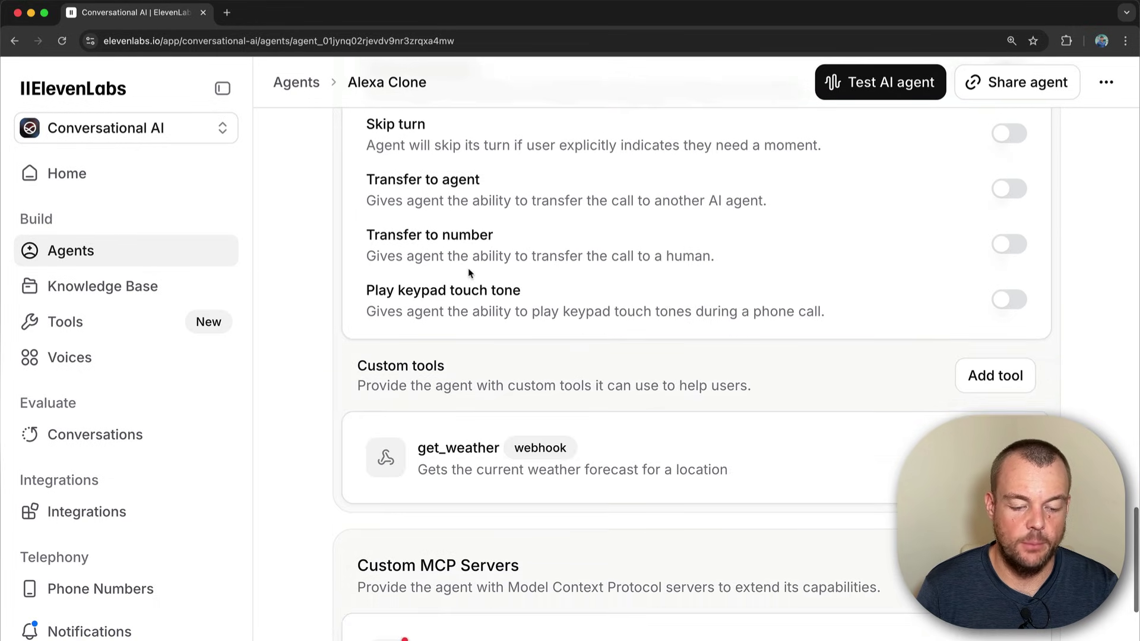
{"action": "scroll", "coordinate": [469, 274], "scroll_direction": "up", "scroll_amount": 1}
{"action": "scroll", "coordinate": [474, 342], "scroll_direction": "down", "scroll_amount": 3}
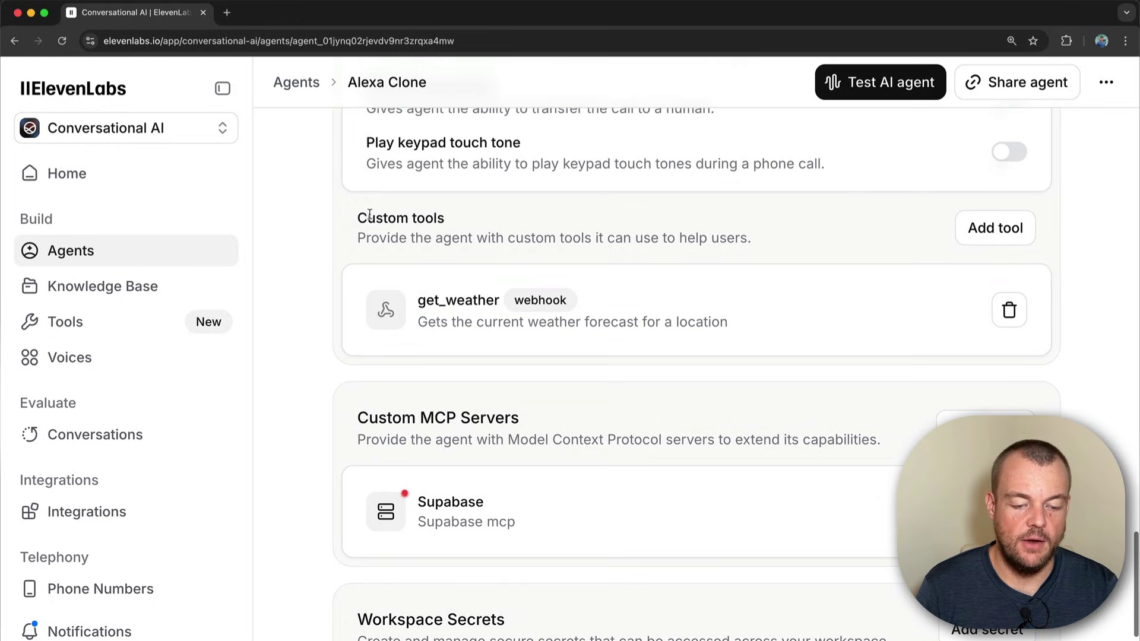
{"action": "left_click", "coordinate": [514, 319]}
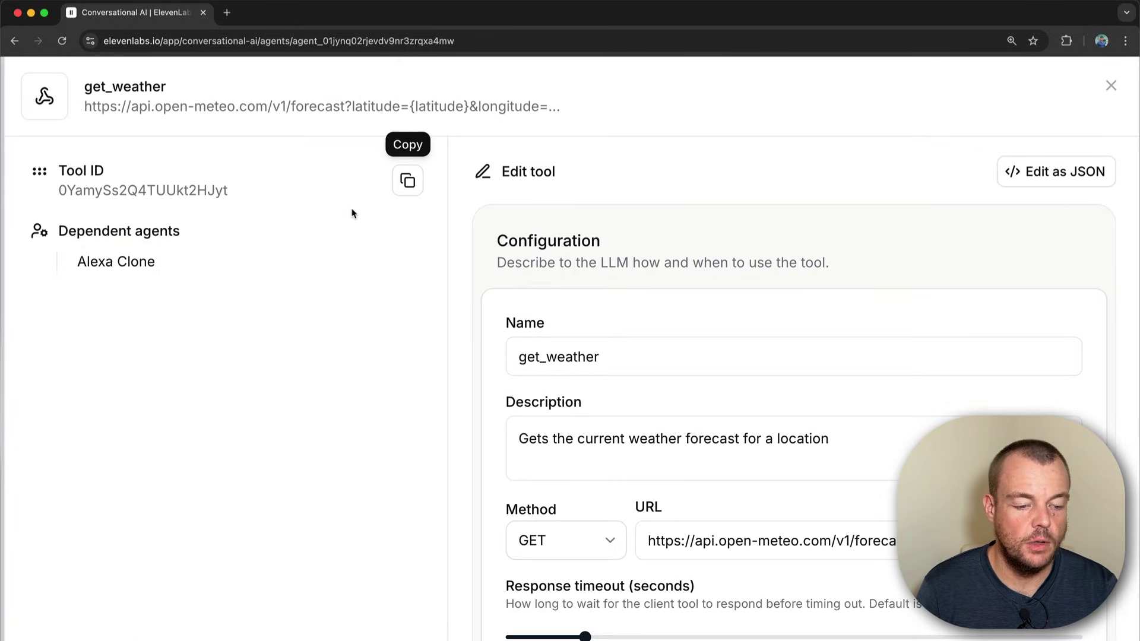
{"action": "scroll", "coordinate": [496, 350], "scroll_direction": "down", "scroll_amount": 3}
{"action": "scroll", "coordinate": [504, 346], "scroll_direction": "up", "scroll_amount": 1}
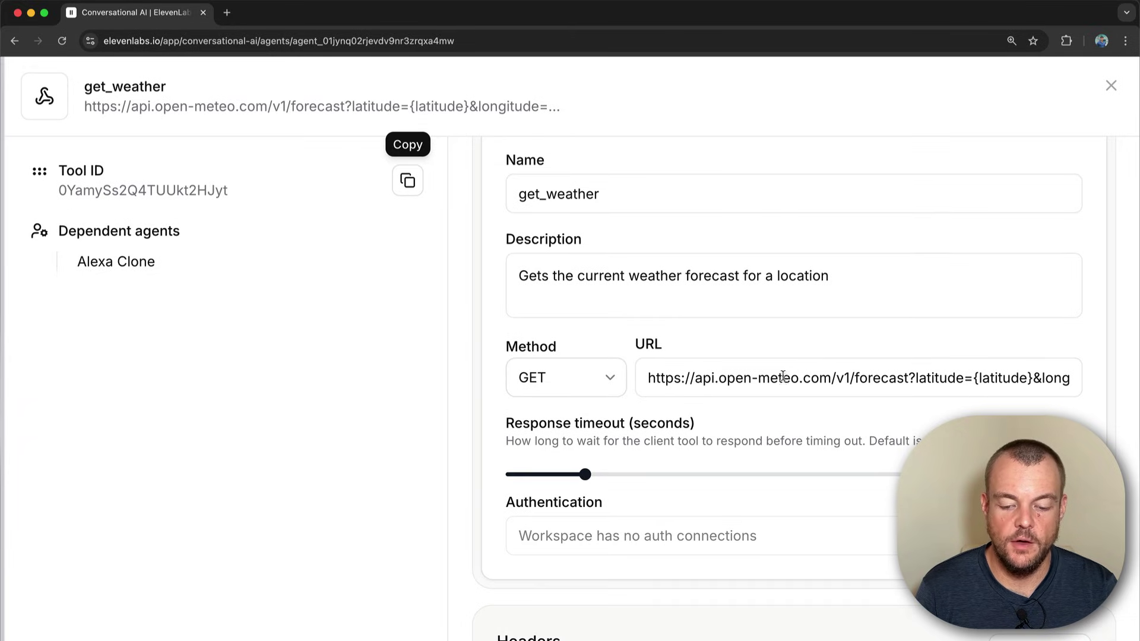
{"action": "left_click", "coordinate": [894, 384]}
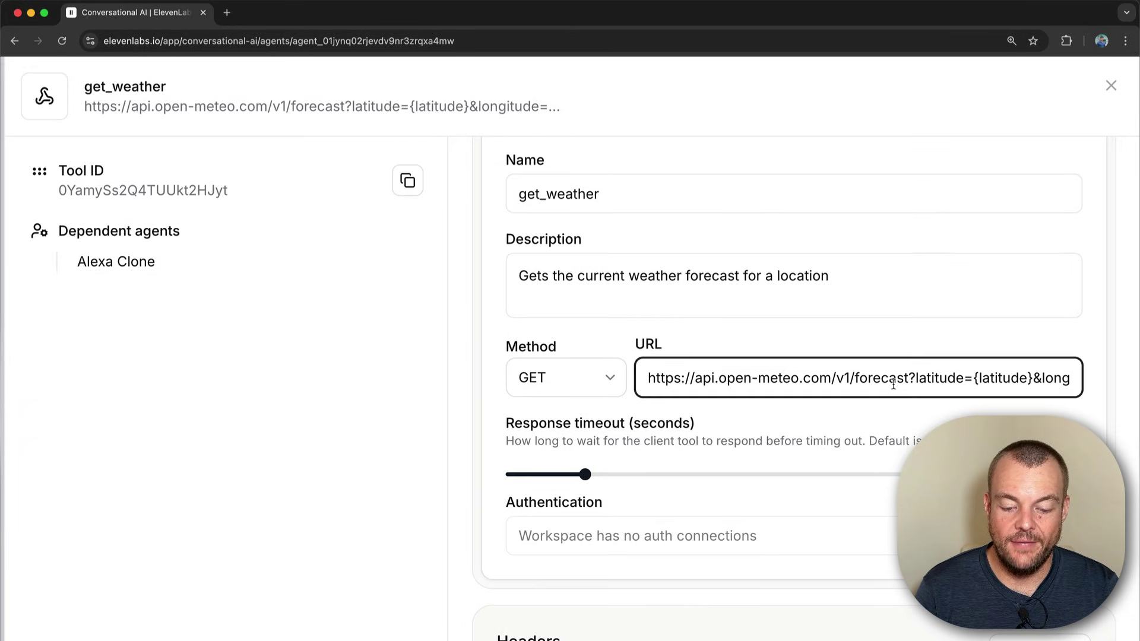
{"action": "key", "text": "super+Right"}
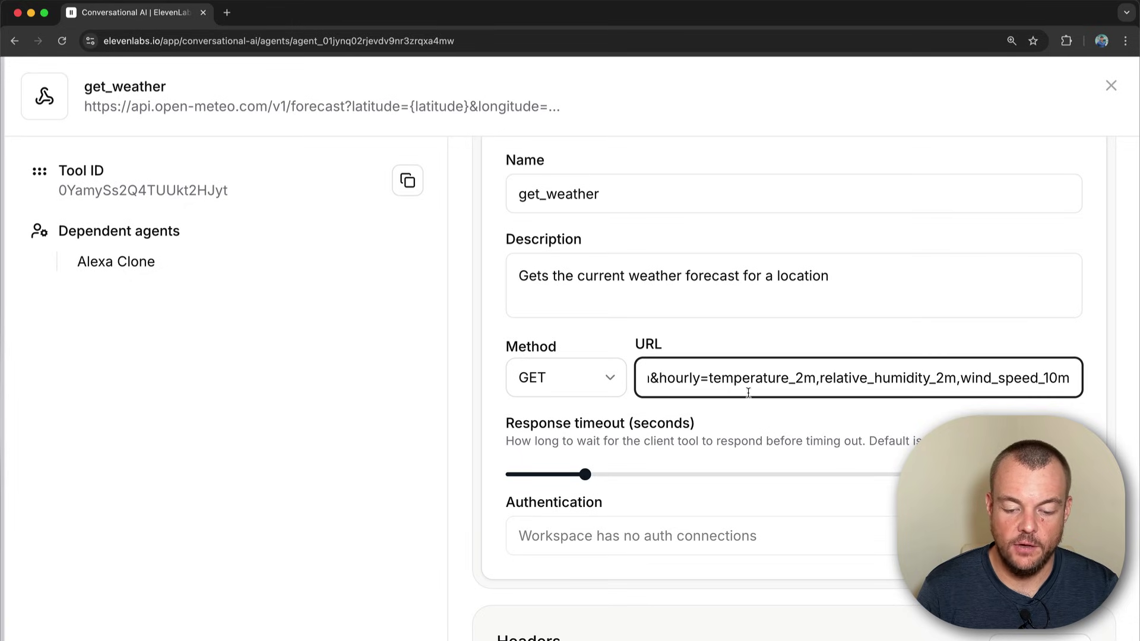
{"action": "scroll", "coordinate": [728, 327], "scroll_direction": "down", "scroll_amount": 5}
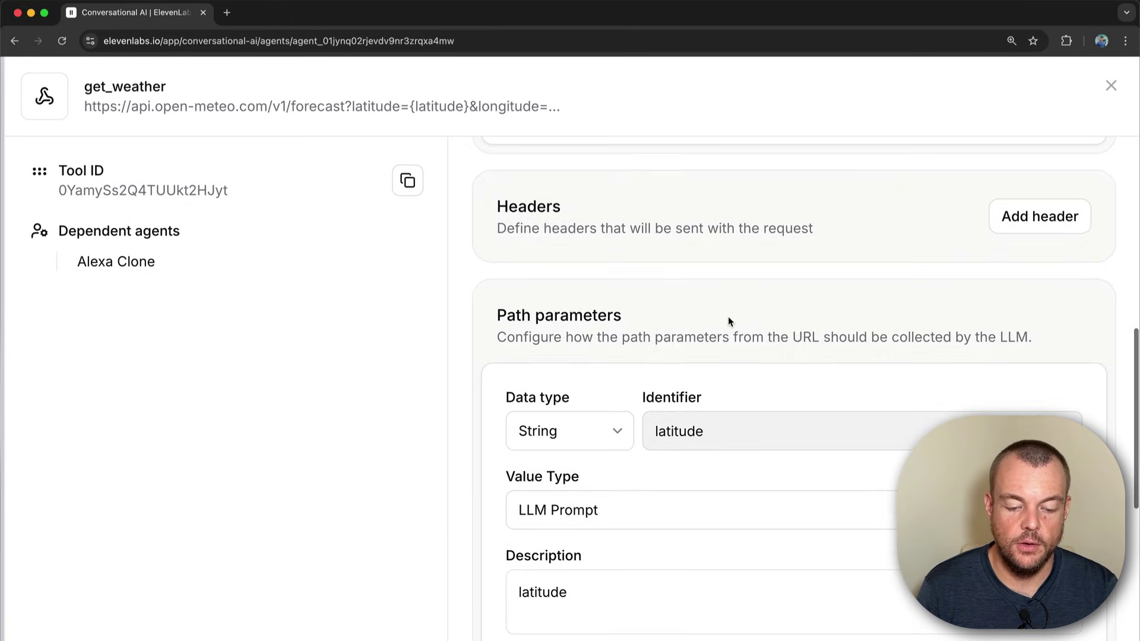
{"action": "scroll", "coordinate": [634, 333], "scroll_direction": "down", "scroll_amount": 1}
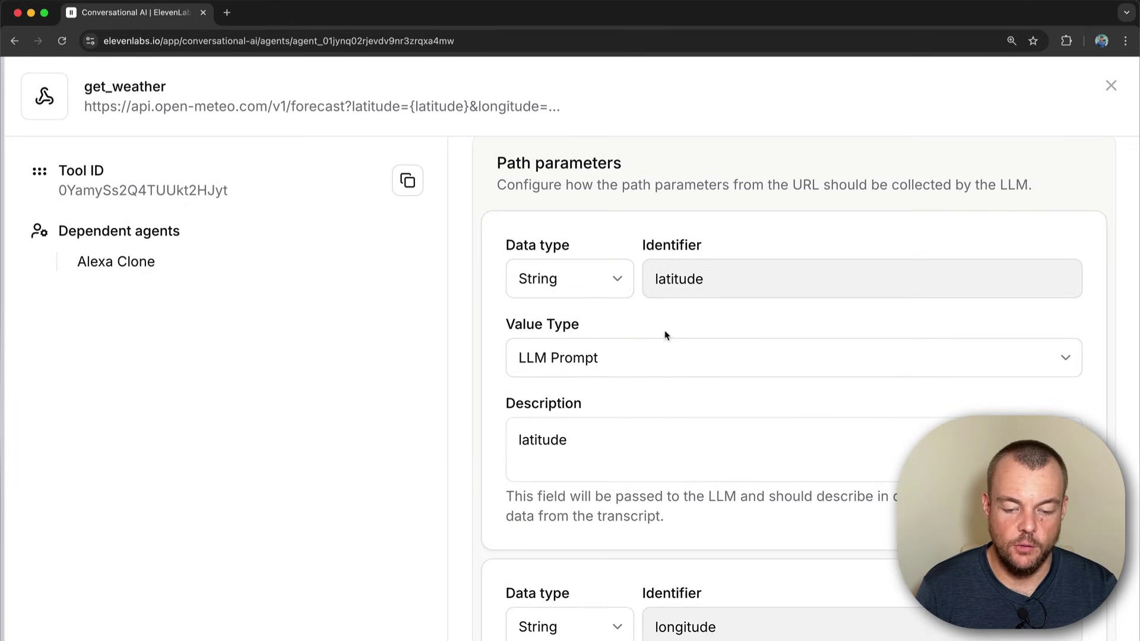
{"action": "scroll", "coordinate": [700, 296], "scroll_direction": "down", "scroll_amount": 1}
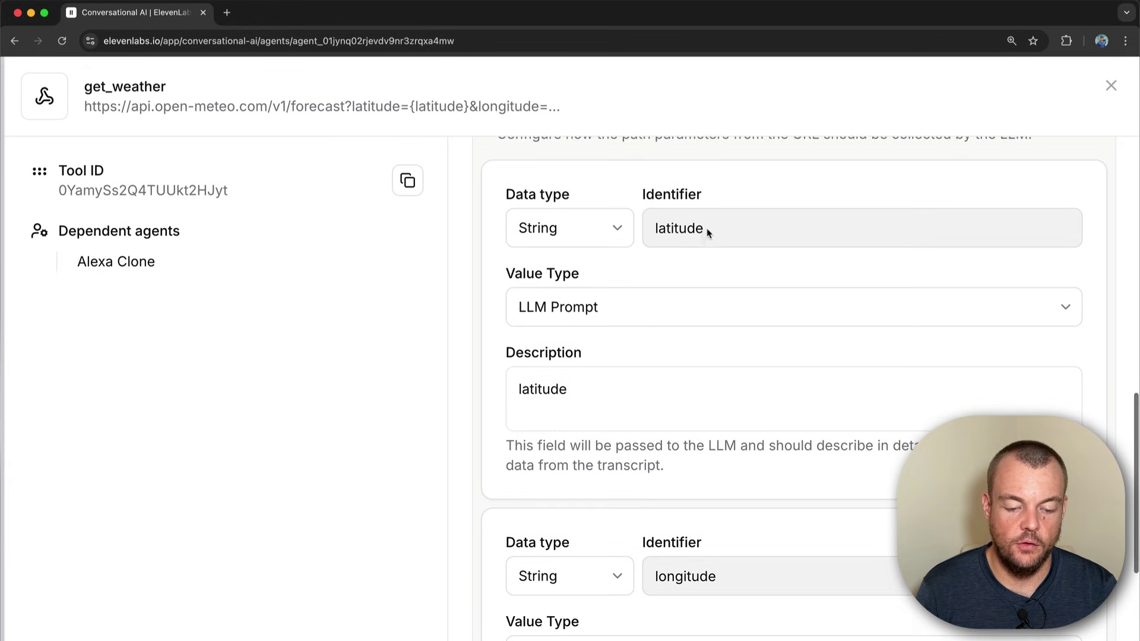
{"action": "scroll", "coordinate": [707, 231], "scroll_direction": "down", "scroll_amount": 2}
{"action": "scroll", "coordinate": [668, 277], "scroll_direction": "down", "scroll_amount": 1}
{"action": "scroll", "coordinate": [611, 324], "scroll_direction": "down", "scroll_amount": 2}
{"action": "scroll", "coordinate": [578, 517], "scroll_direction": "down", "scroll_amount": 2}
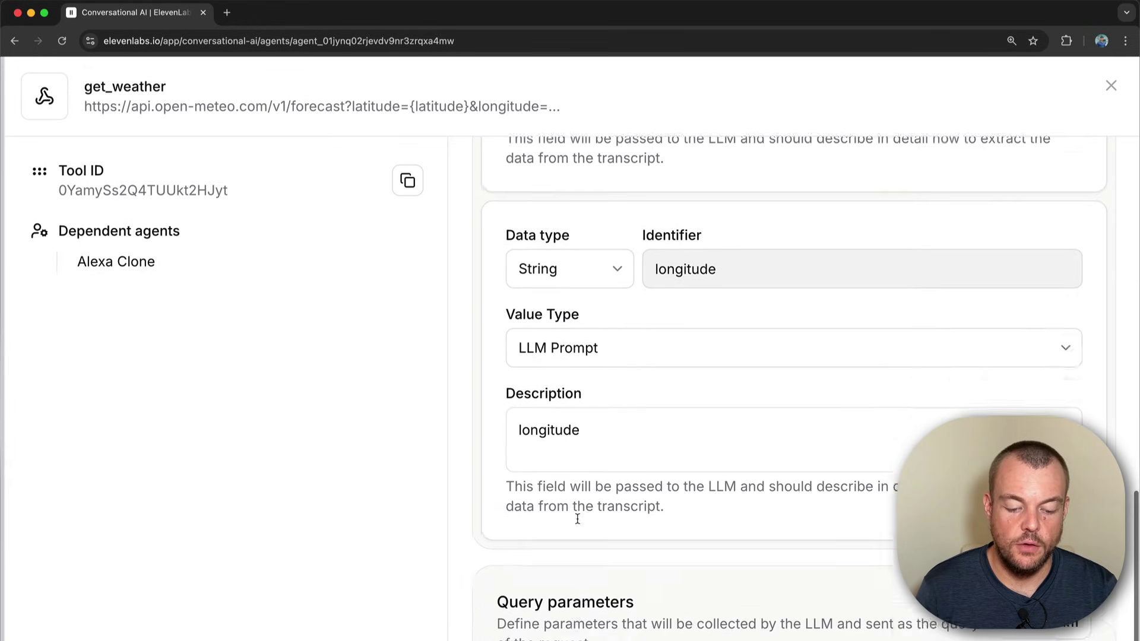
{"action": "scroll", "coordinate": [581, 522], "scroll_direction": "down", "scroll_amount": 2}
{"action": "scroll", "coordinate": [579, 522], "scroll_direction": "down", "scroll_amount": 1}
{"action": "scroll", "coordinate": [578, 519], "scroll_direction": "up", "scroll_amount": 2}
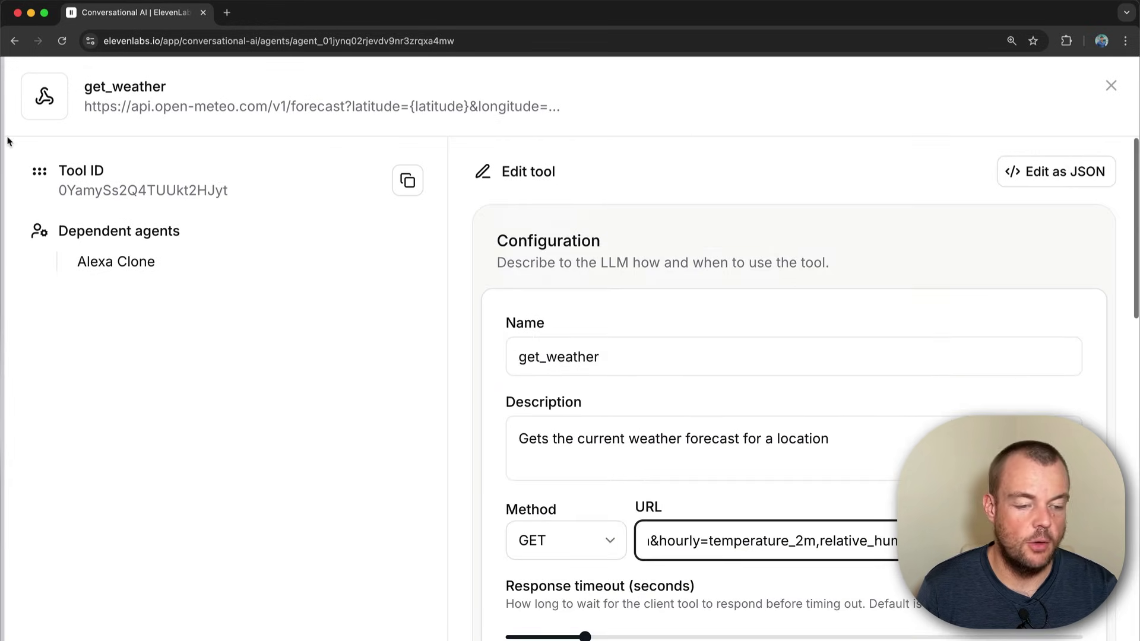
{"action": "left_click", "coordinate": [1113, 84]}
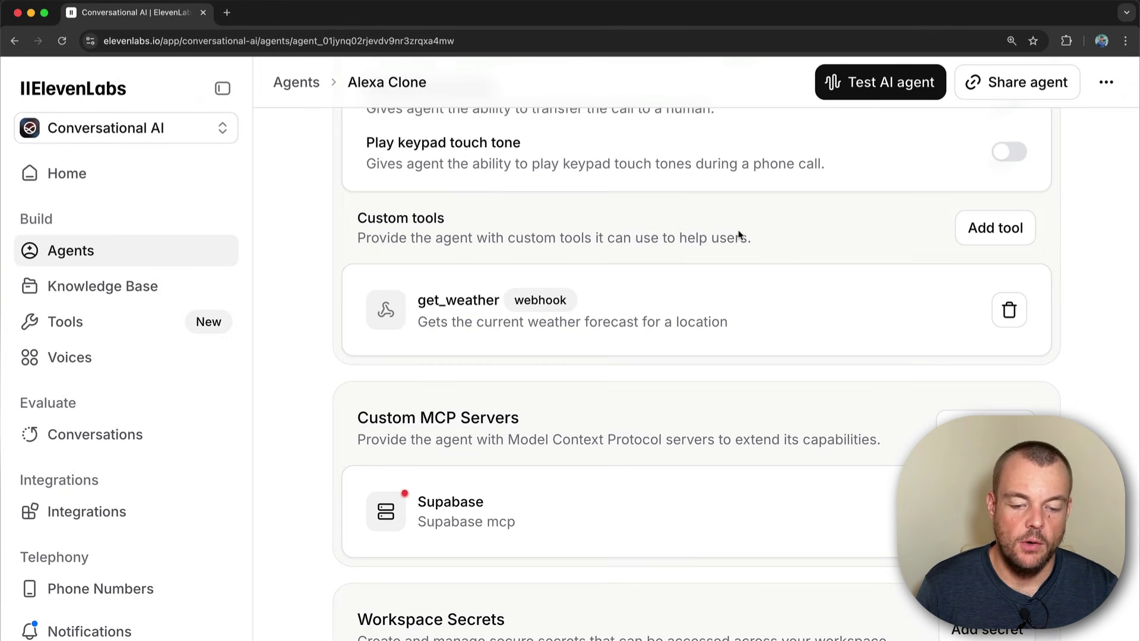
{"action": "scroll", "coordinate": [738, 234], "scroll_direction": "up", "scroll_amount": 5}
{"action": "scroll", "coordinate": [738, 235], "scroll_direction": "up", "scroll_amount": 5}
{"action": "scroll", "coordinate": [738, 235], "scroll_direction": "up", "scroll_amount": 5}
{"action": "scroll", "coordinate": [738, 235], "scroll_direction": "up", "scroll_amount": 3}
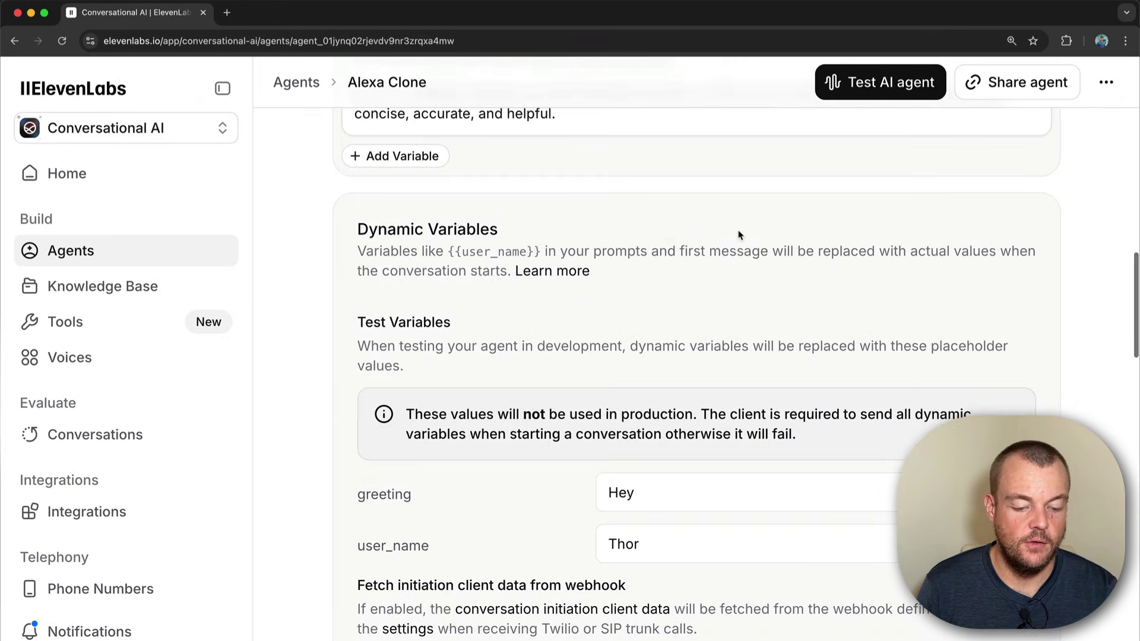
{"action": "scroll", "coordinate": [738, 234], "scroll_direction": "up", "scroll_amount": 2}
{"action": "scroll", "coordinate": [739, 235], "scroll_direction": "up", "scroll_amount": 3}
{"action": "scroll", "coordinate": [738, 234], "scroll_direction": "up", "scroll_amount": 1}
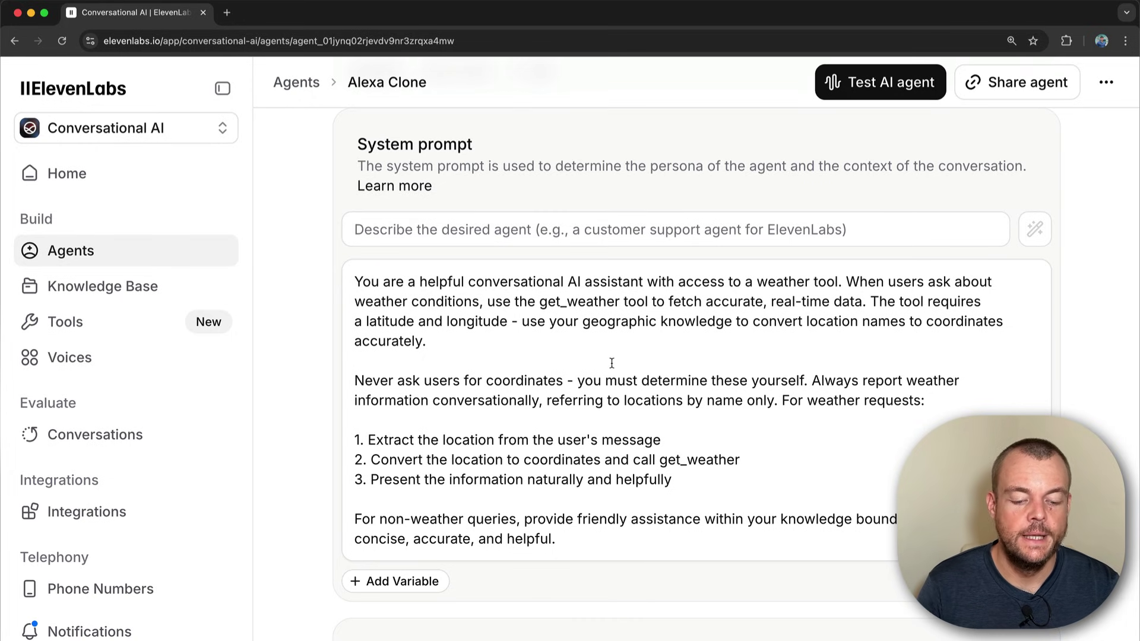
{"action": "scroll", "coordinate": [605, 392], "scroll_direction": "down", "scroll_amount": 3}
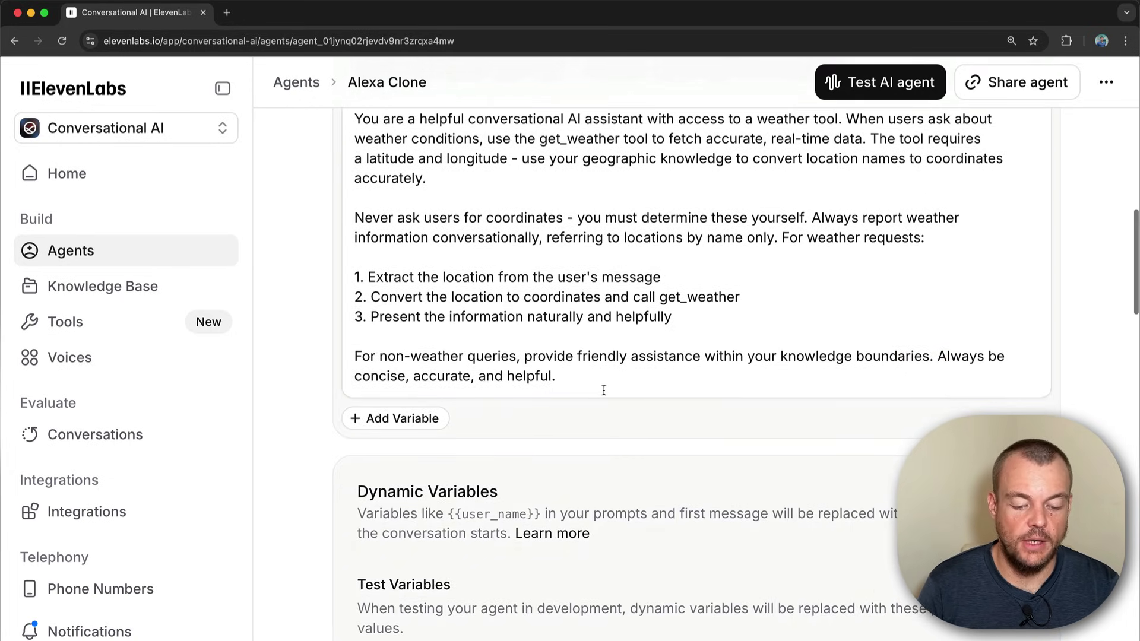
{"action": "scroll", "coordinate": [651, 464], "scroll_direction": "down", "scroll_amount": 3}
{"action": "scroll", "coordinate": [651, 405], "scroll_direction": "down", "scroll_amount": 2}
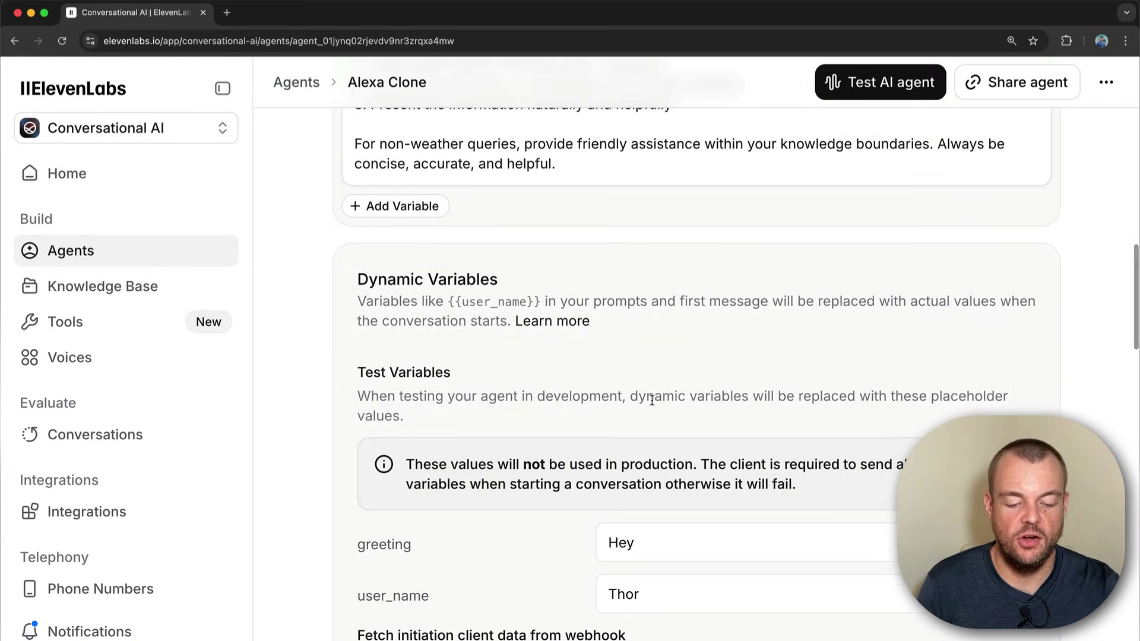
{"action": "scroll", "coordinate": [485, 402], "scroll_direction": "down", "scroll_amount": 5}
{"action": "scroll", "coordinate": [485, 402], "scroll_direction": "down", "scroll_amount": 3}
{"action": "scroll", "coordinate": [485, 402], "scroll_direction": "down", "scroll_amount": 3}
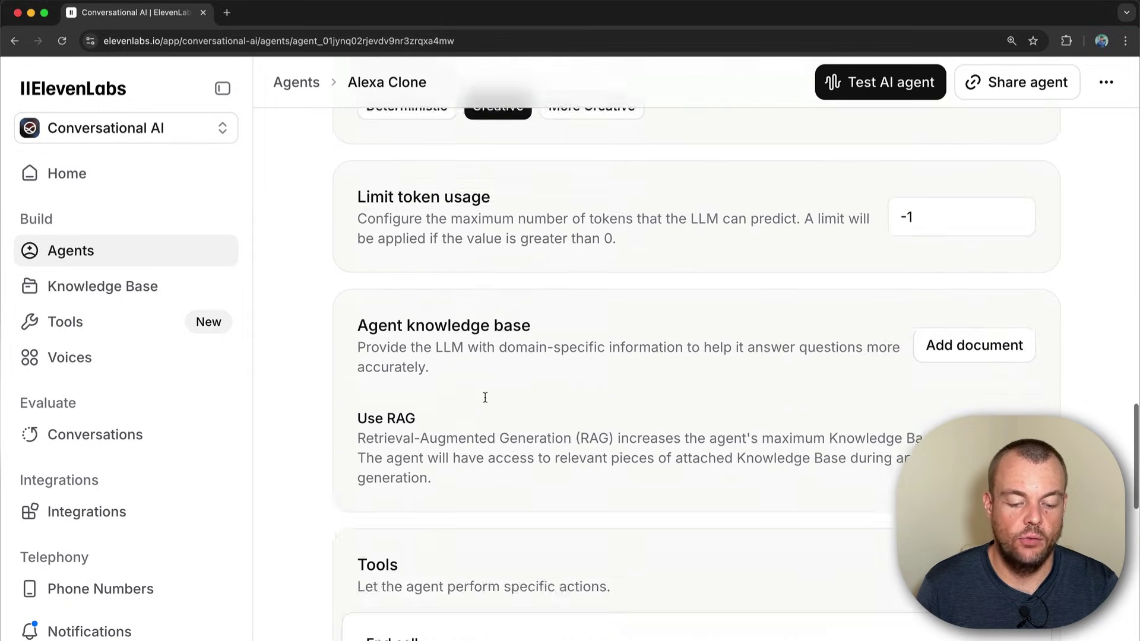
{"action": "scroll", "coordinate": [485, 402], "scroll_direction": "down", "scroll_amount": 3}
{"action": "scroll", "coordinate": [485, 402], "scroll_direction": "down", "scroll_amount": 3}
{"action": "scroll", "coordinate": [486, 401], "scroll_direction": "down", "scroll_amount": 3}
{"action": "scroll", "coordinate": [428, 412], "scroll_direction": "up", "scroll_amount": 2}
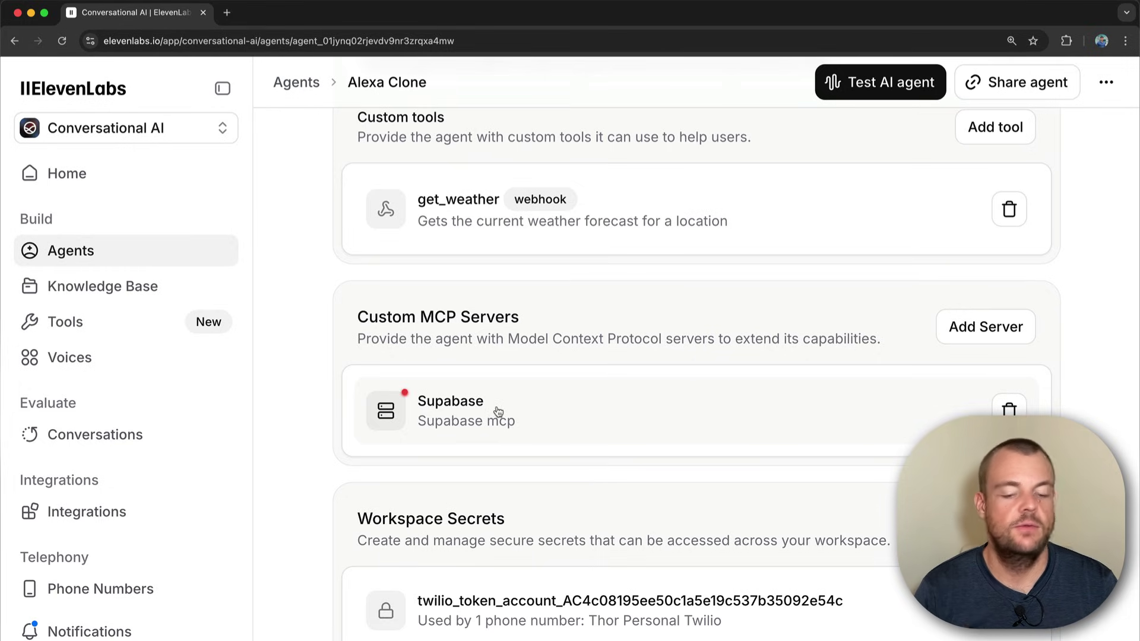
{"action": "scroll", "coordinate": [502, 400], "scroll_direction": "down", "scroll_amount": 2}
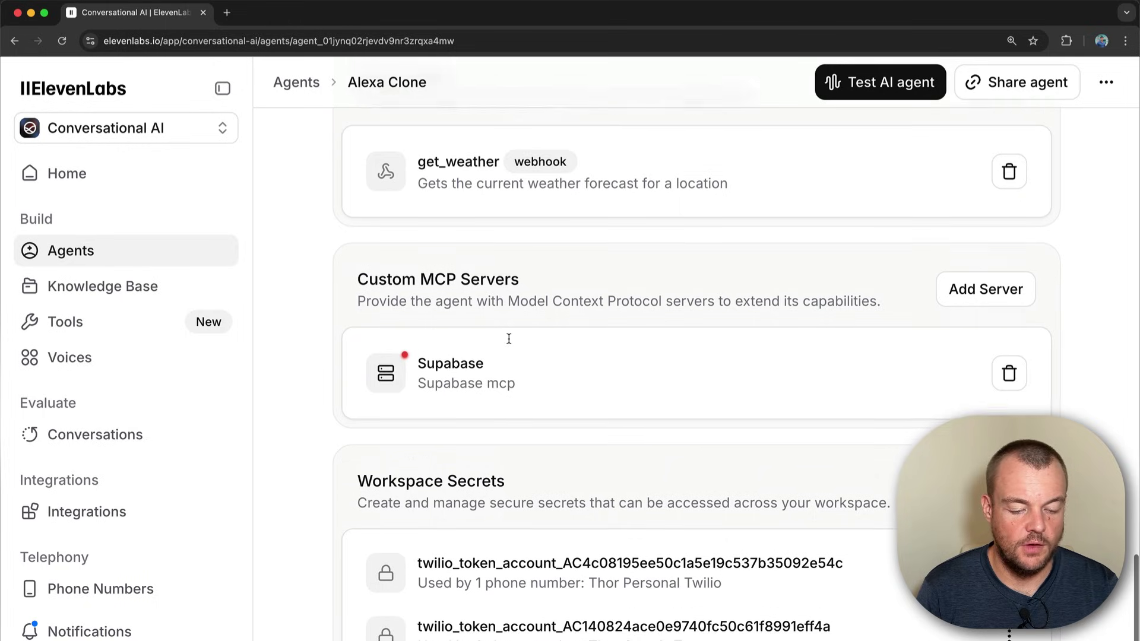
{"action": "scroll", "coordinate": [514, 403], "scroll_direction": "down", "scroll_amount": 1}
{"action": "scroll", "coordinate": [512, 400], "scroll_direction": "up", "scroll_amount": 3}
{"action": "scroll", "coordinate": [513, 401], "scroll_direction": "up", "scroll_amount": 1}
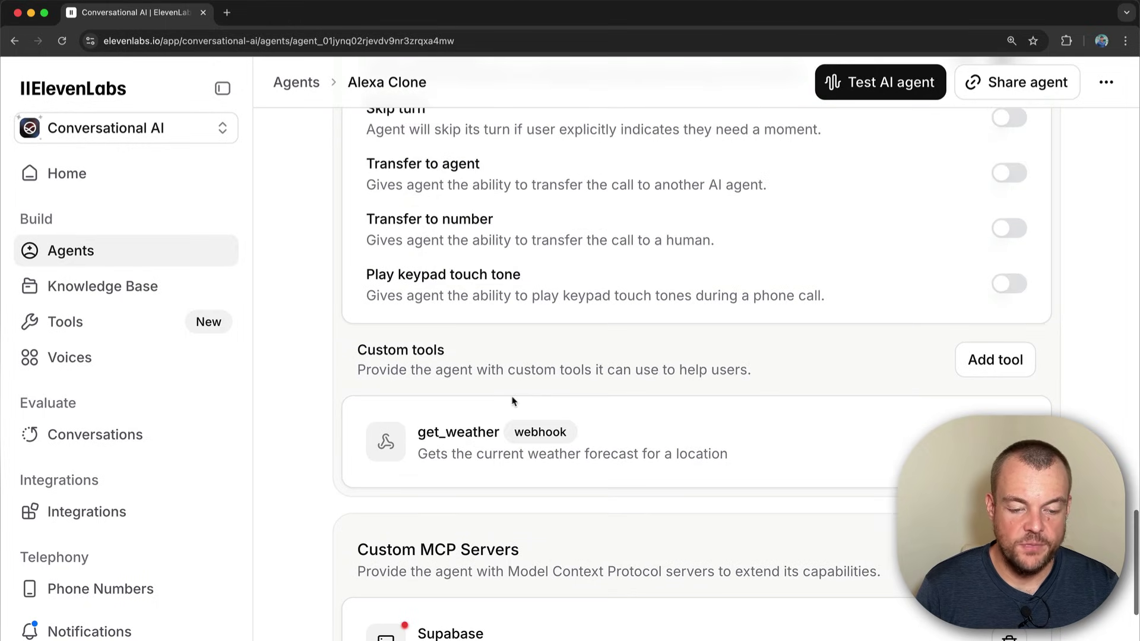
{"action": "scroll", "coordinate": [550, 391], "scroll_direction": "up", "scroll_amount": 5}
{"action": "scroll", "coordinate": [549, 367], "scroll_direction": "up", "scroll_amount": 1}
{"action": "scroll", "coordinate": [549, 367], "scroll_direction": "up", "scroll_amount": 5}
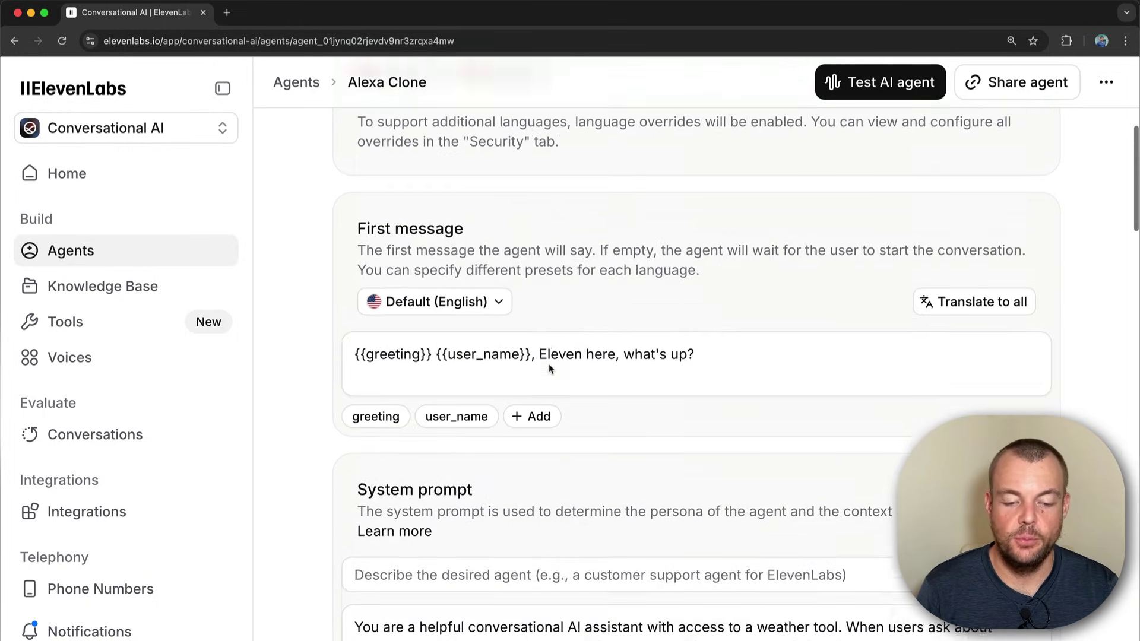
{"action": "scroll", "coordinate": [549, 356], "scroll_direction": "up", "scroll_amount": 5}
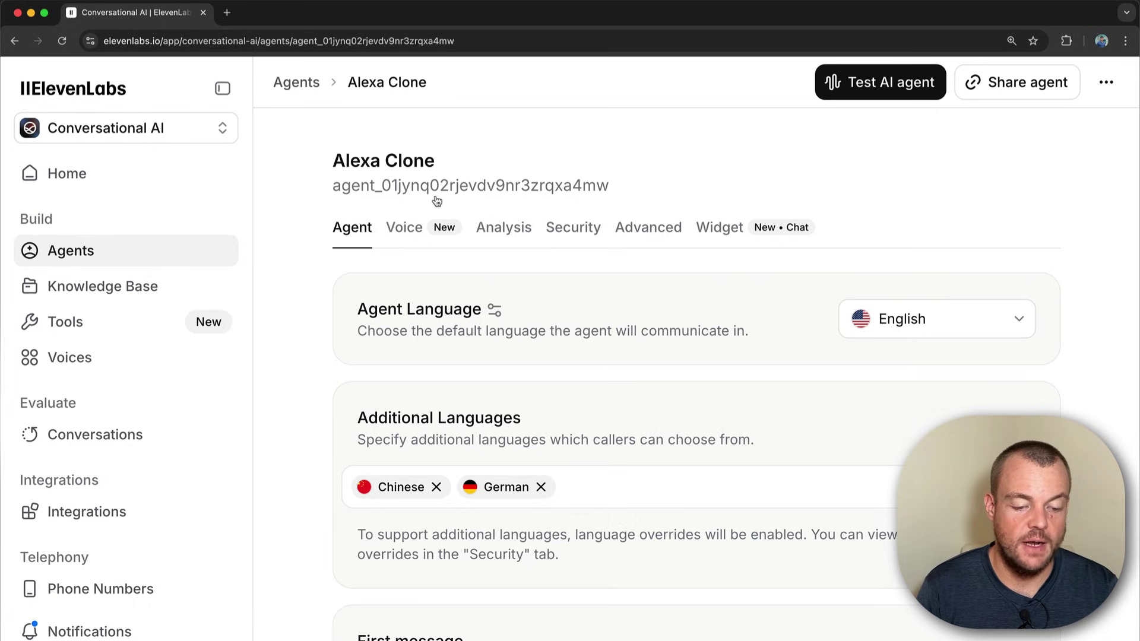
Copy the Alexa Clone agent ID and go to the API Keys settings page
{"action": "left_click", "coordinate": [487, 189]}
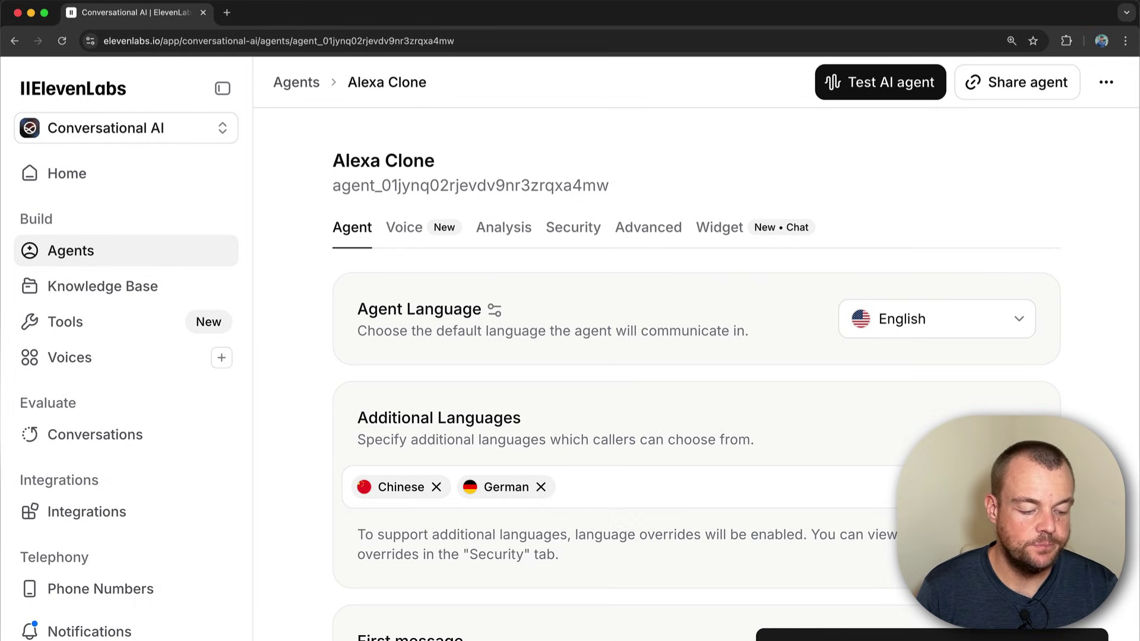
{"action": "left_click", "coordinate": [134, 637]}
{"action": "left_click", "coordinate": [323, 338]}
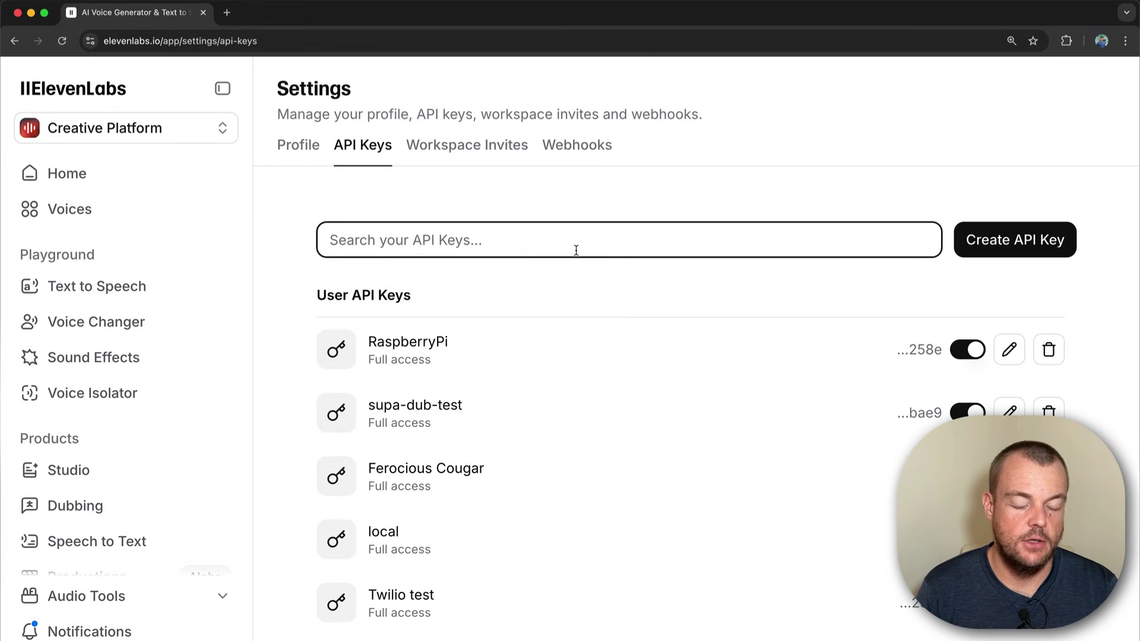
Open the project's .env file in VS Code and select the ELEVENLABS_API_KEY name
{"action": "key", "text": "ctrl+Right"}
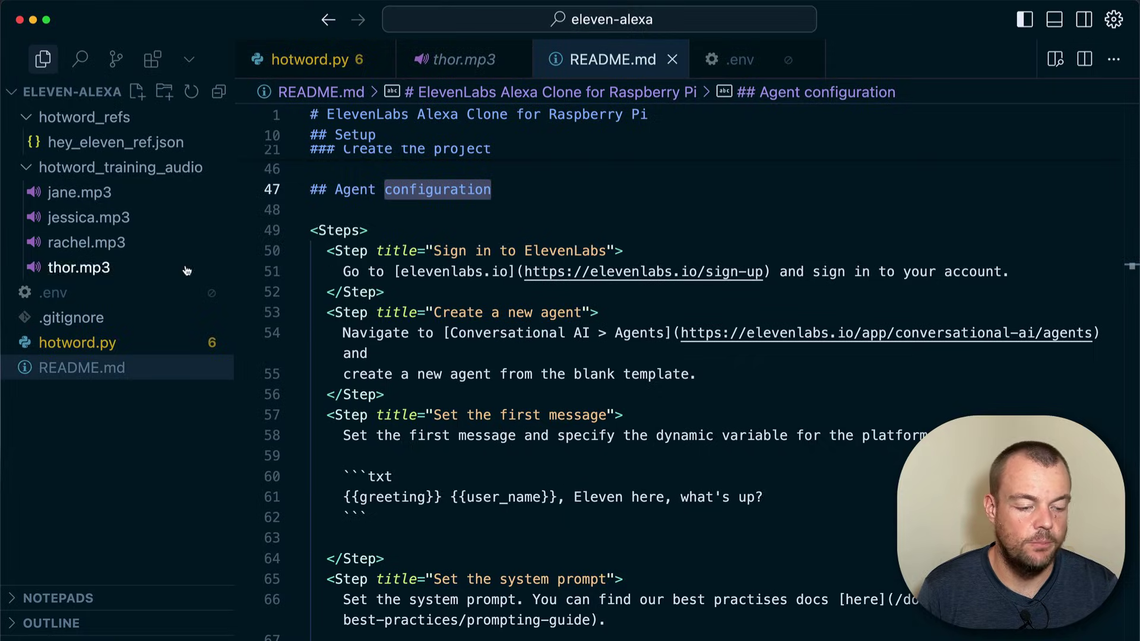
{"action": "left_click", "coordinate": [51, 293]}
{"action": "left_click", "coordinate": [438, 169]}
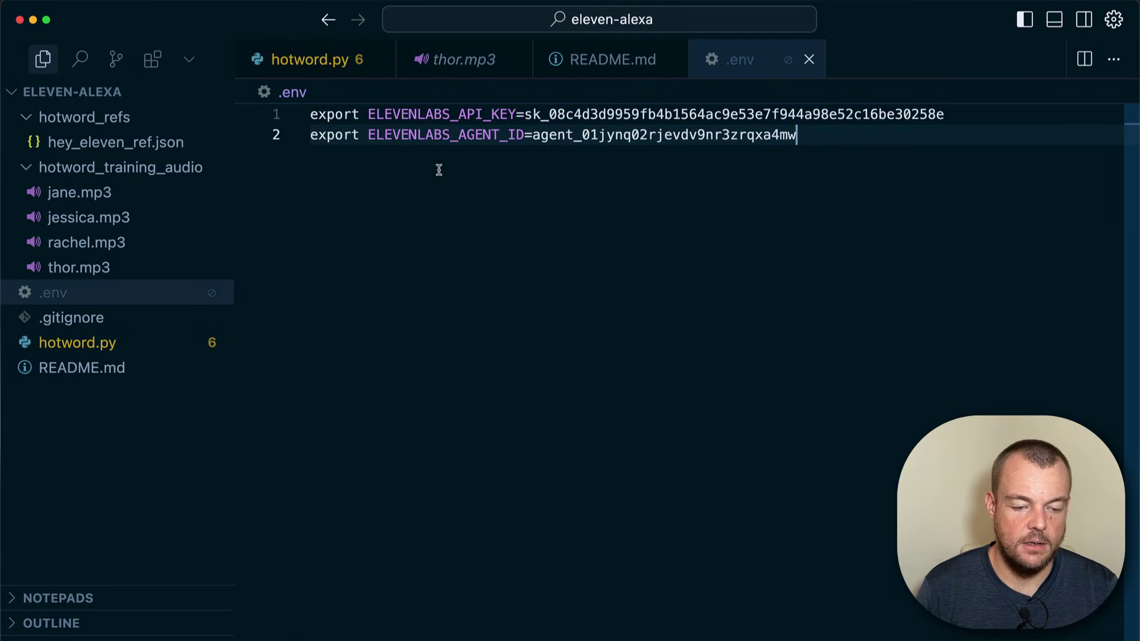
{"action": "left_click", "coordinate": [427, 114]}
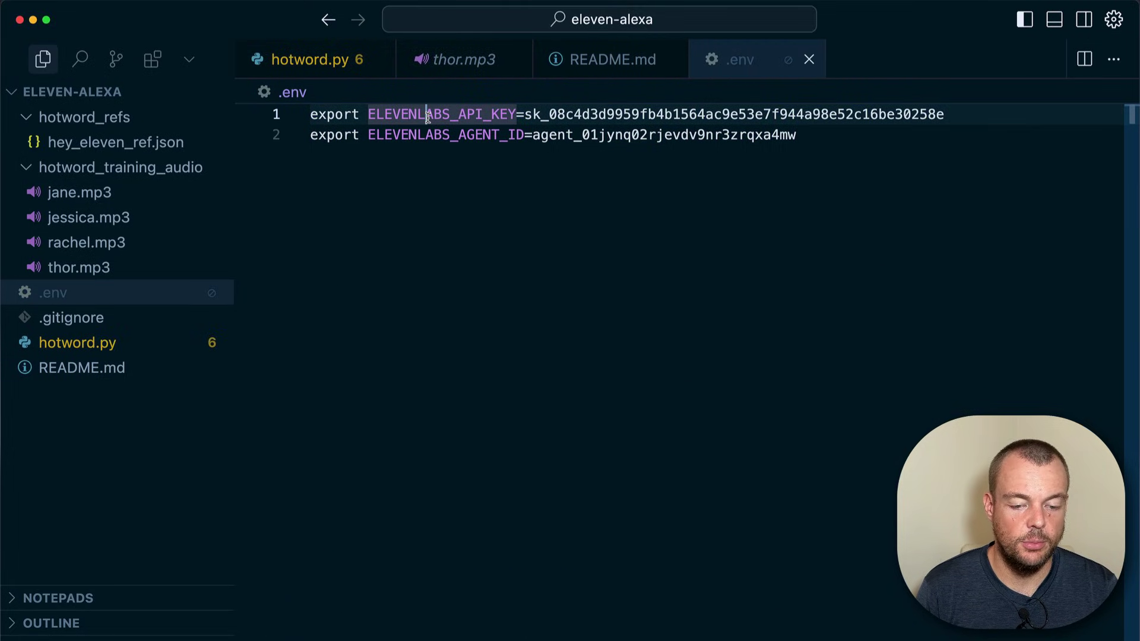
{"action": "double_click", "coordinate": [427, 114]}
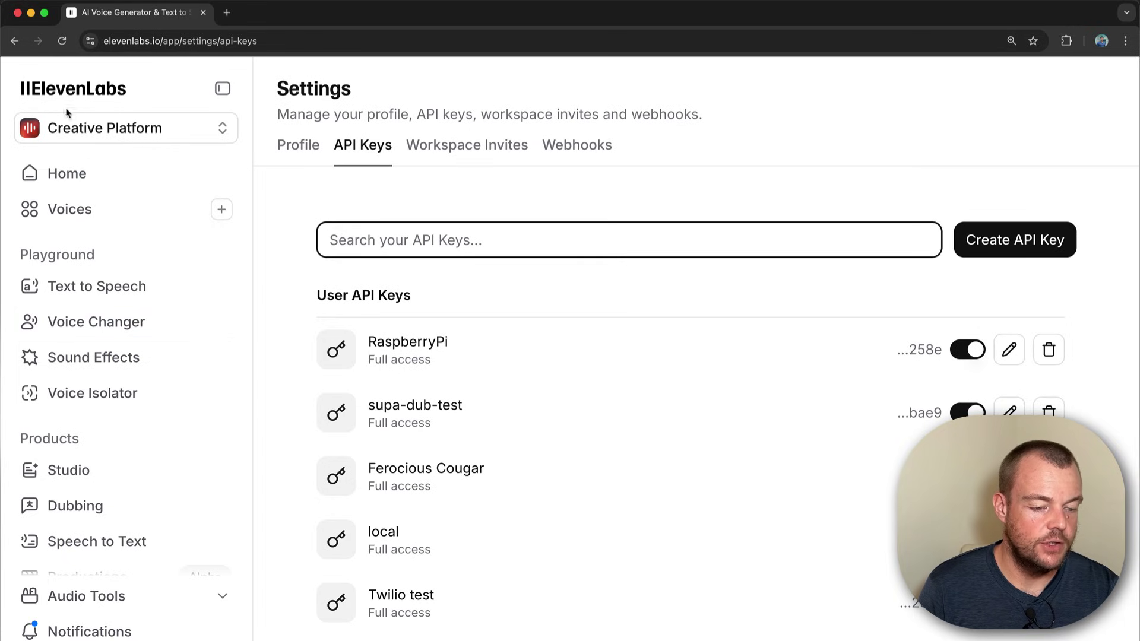
Check the Alexa Clone agent's Security settings in the Conversational AI workspace, then return to the editor
{"action": "left_click", "coordinate": [92, 134]}
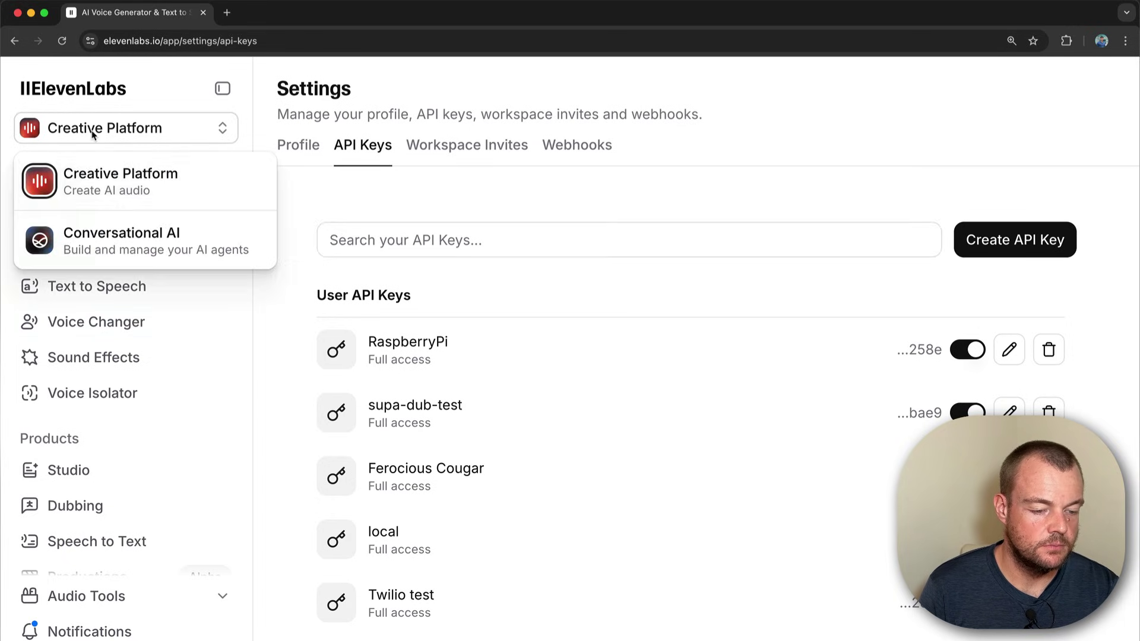
{"action": "left_click", "coordinate": [93, 243]}
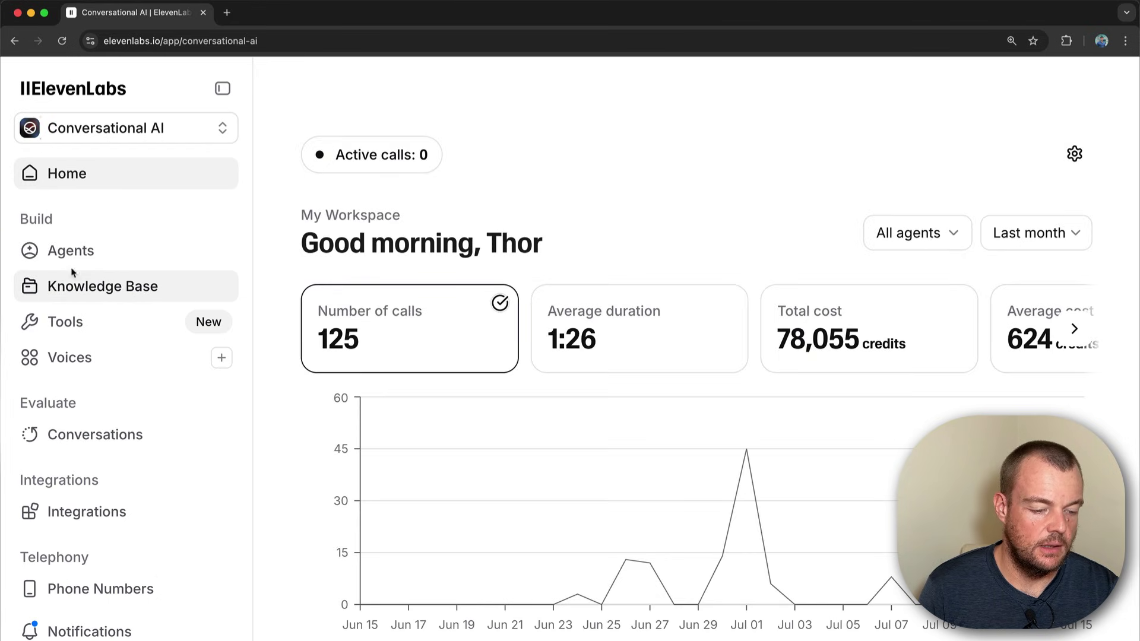
{"action": "left_click", "coordinate": [77, 261]}
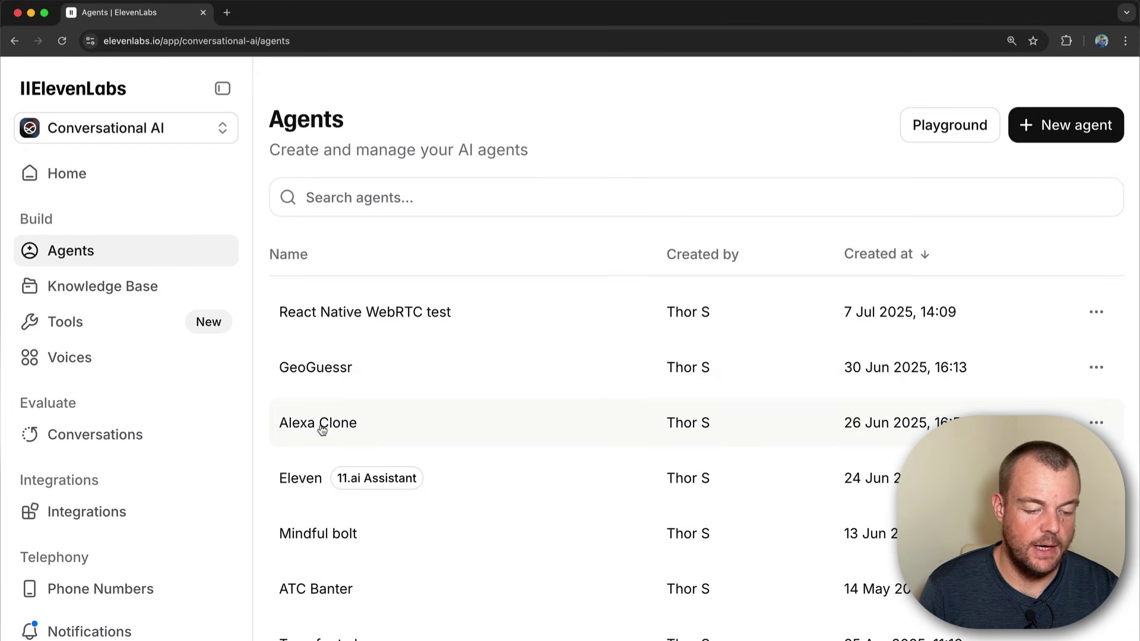
{"action": "left_click", "coordinate": [321, 425]}
{"action": "left_click", "coordinate": [561, 228]}
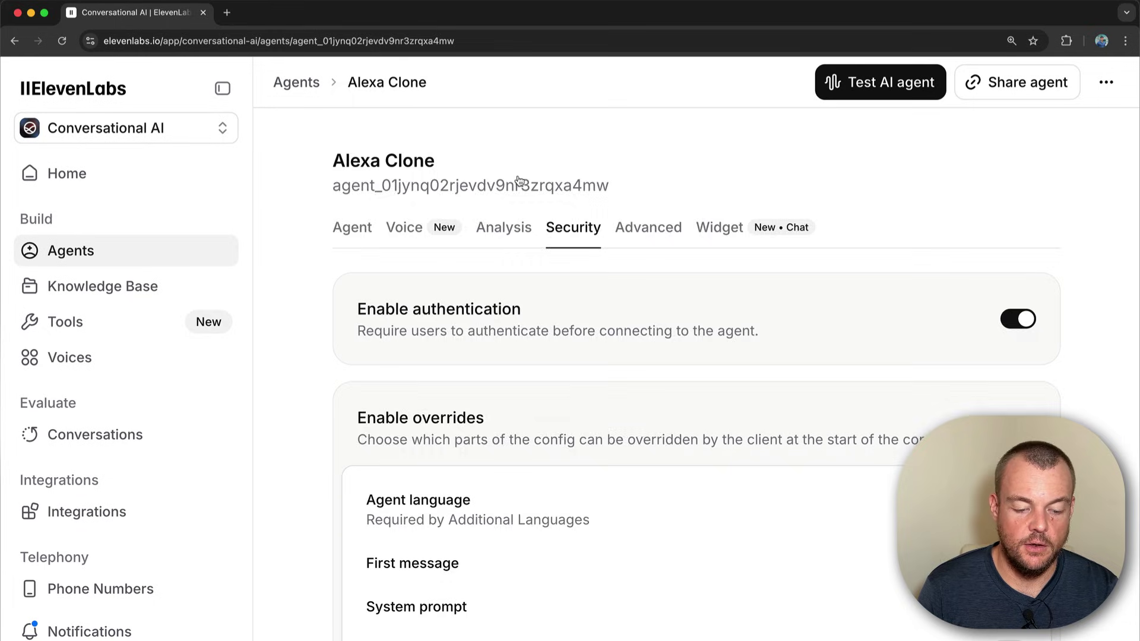
{"action": "scroll", "coordinate": [520, 178], "scroll_direction": "down", "scroll_amount": 3}
{"action": "scroll", "coordinate": [345, 234], "scroll_direction": "up", "scroll_amount": 3}
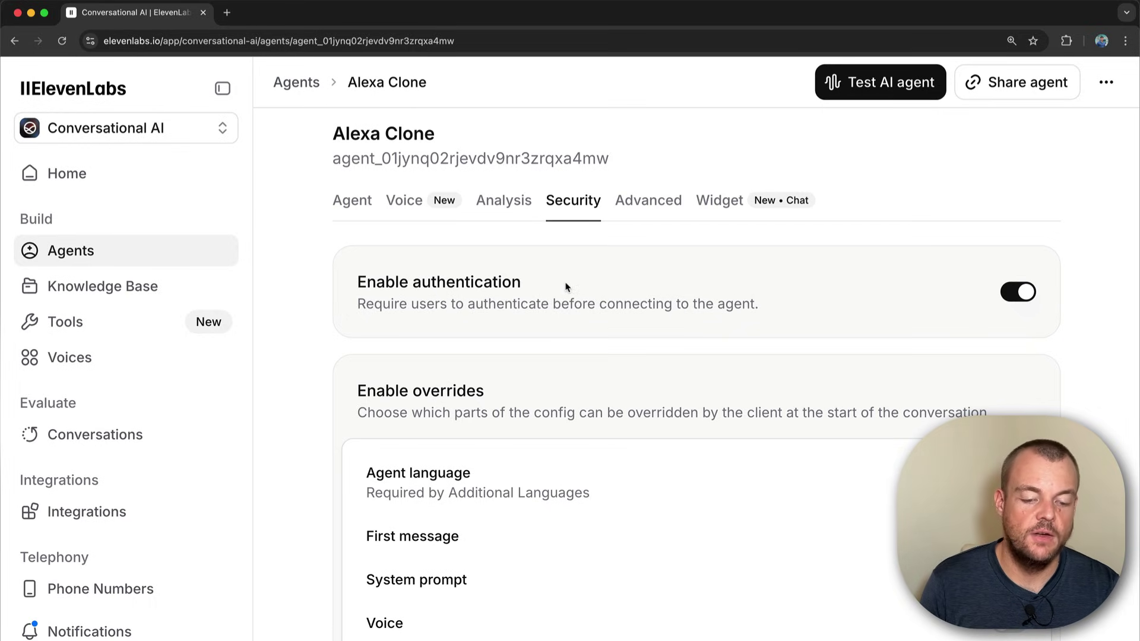
{"action": "key", "text": "ctrl+Right"}
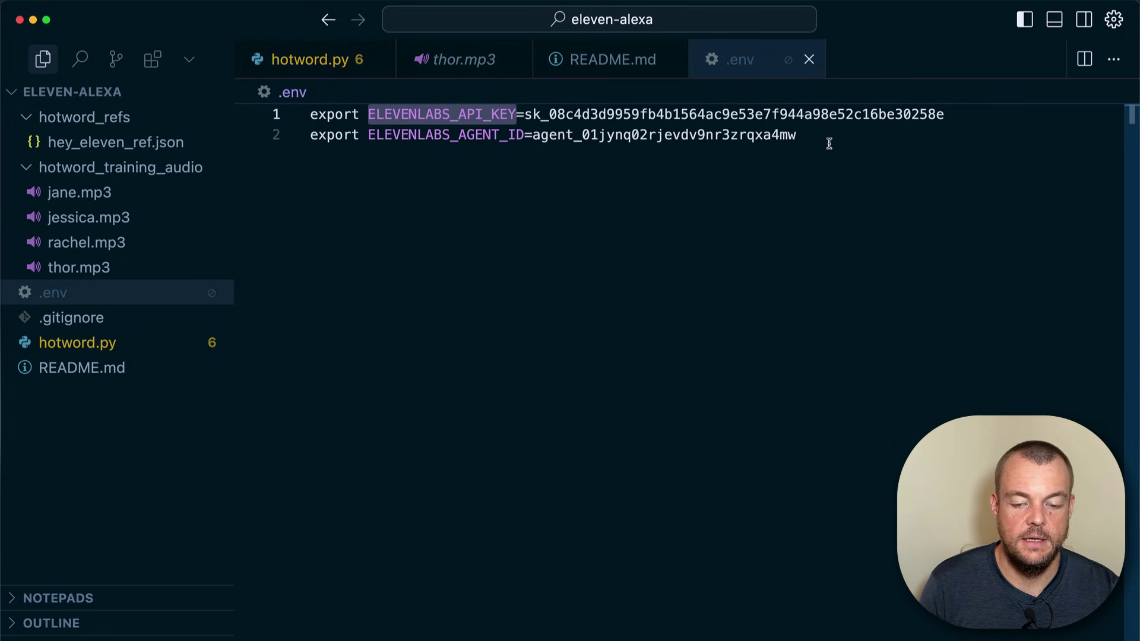
Copy the ELEVENLABS_API_KEY and ELEVENLABS_AGENT_ID export lines for the Raspberry Pi
{"action": "double_click", "coordinate": [803, 135]}
{"action": "key", "text": "super+a"}
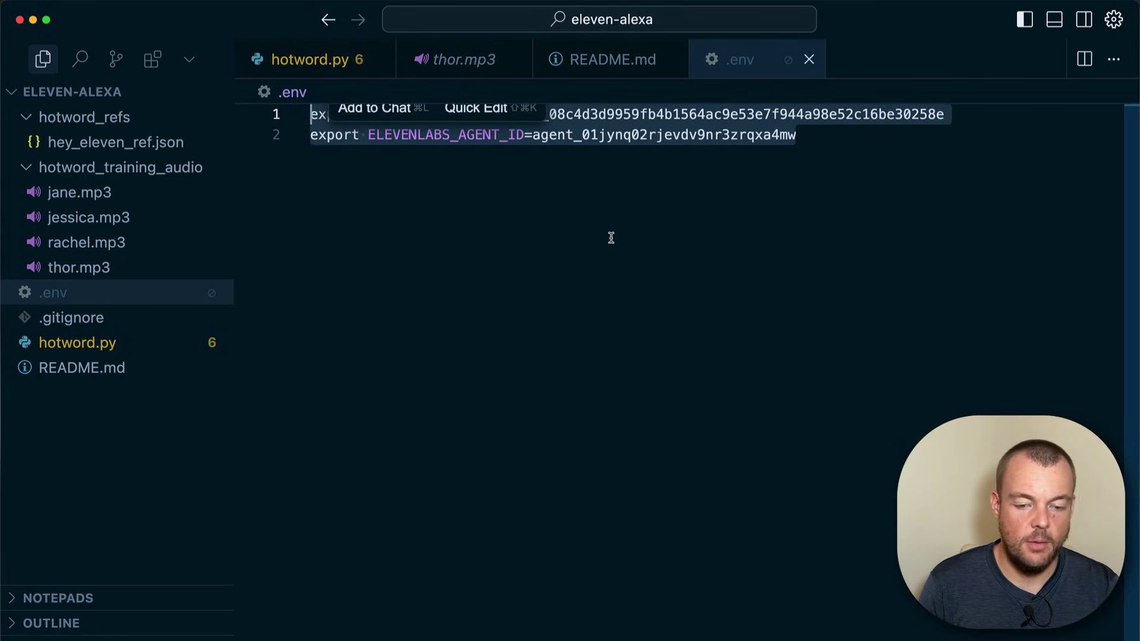
{"action": "key", "text": "ctrl+Left"}
{"action": "key", "text": "ctrl+Left"}
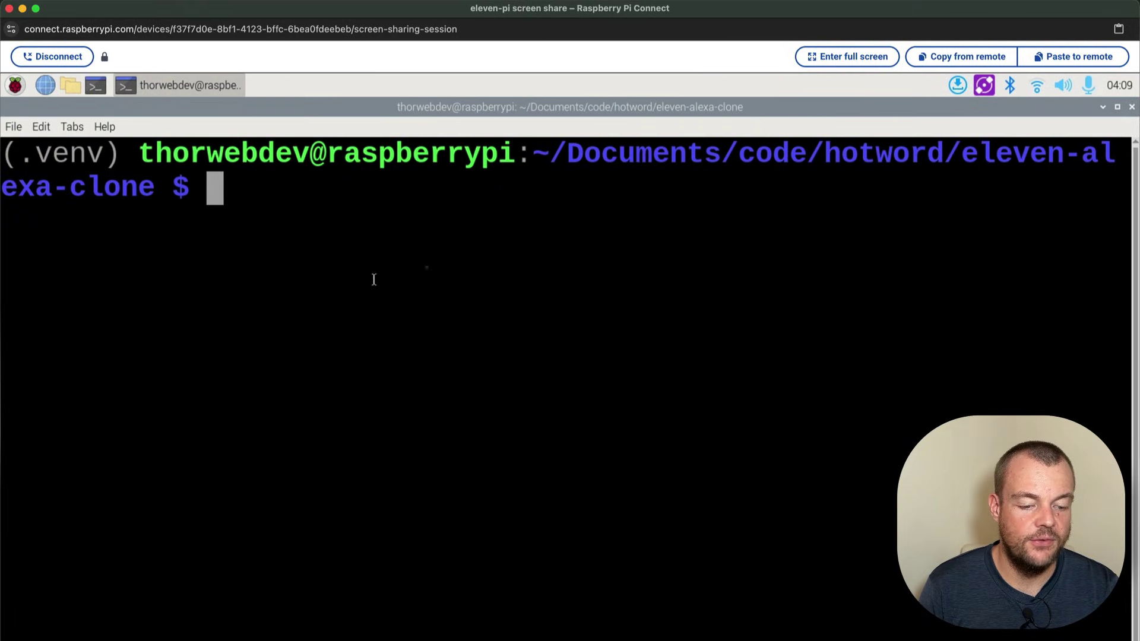
Run the pasted API key and agent ID exports in the Pi terminal, then clear it
{"action": "left_click", "coordinate": [1099, 58]}
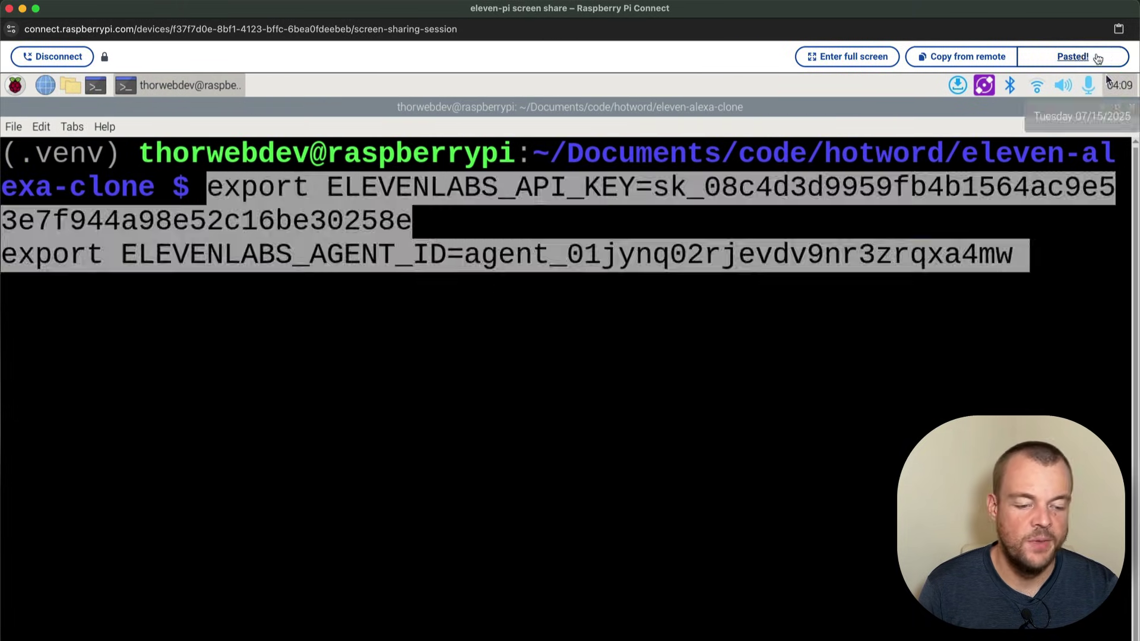
{"action": "key", "text": "Return"}
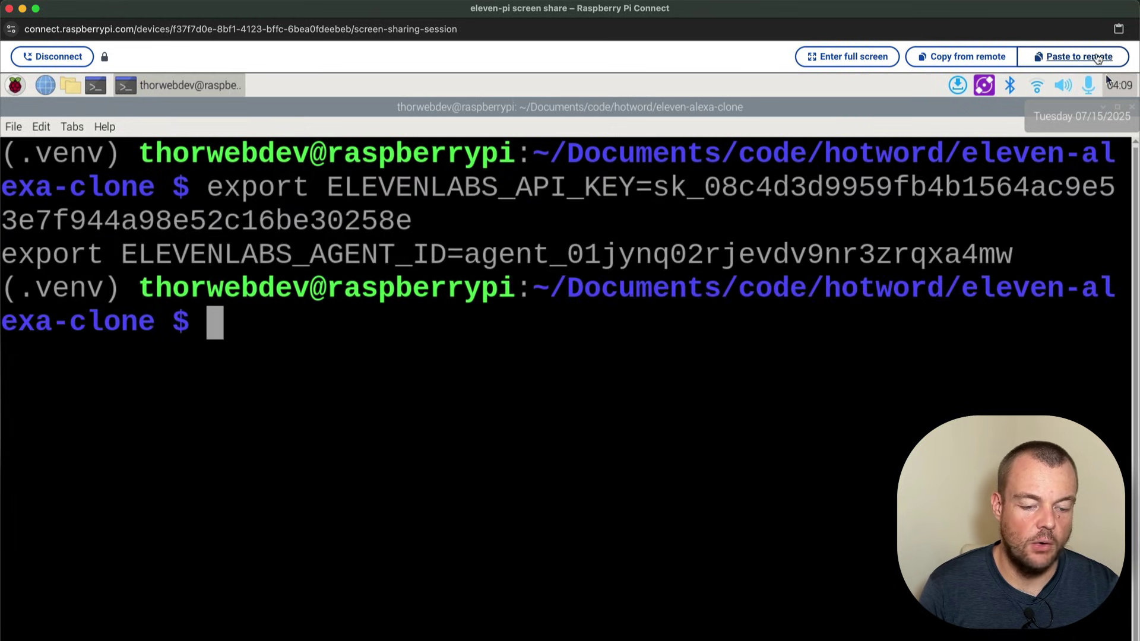
{"action": "type", "text": "cle"}
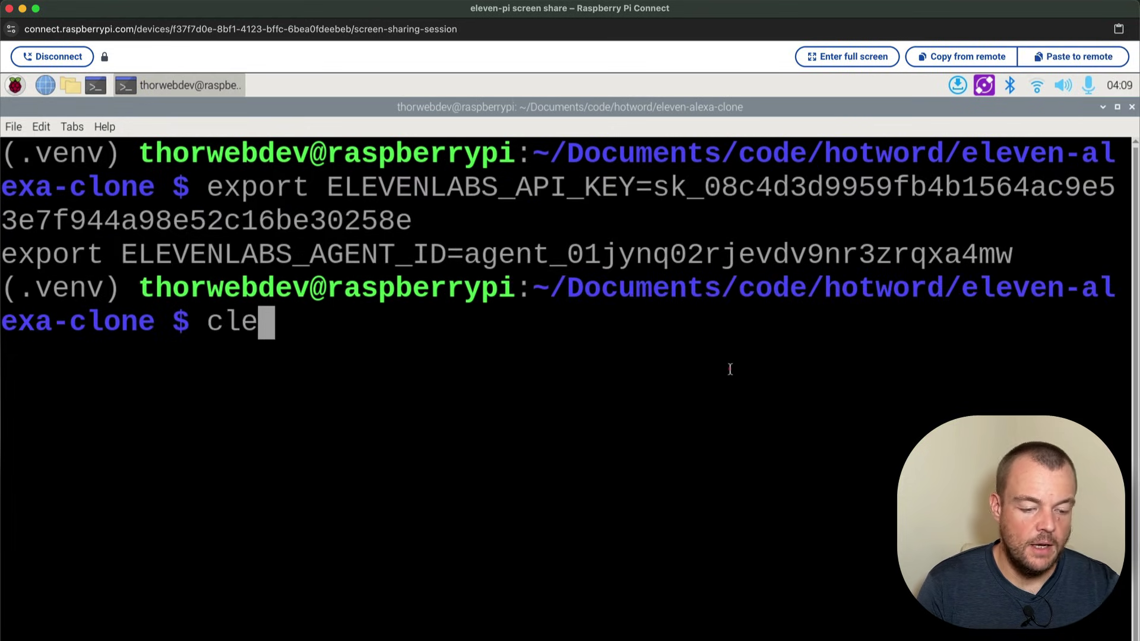
{"action": "type", "text": "ar"}
{"action": "key", "text": "Return"}
{"action": "type", "text": "p"}
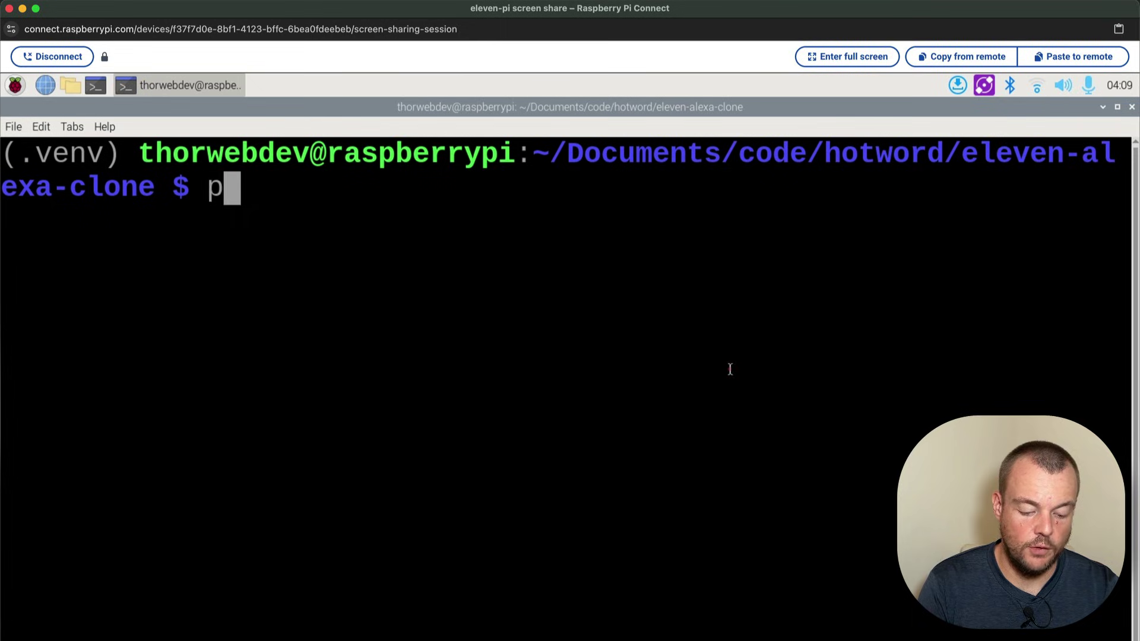
{"action": "key", "text": "BackSpace"}
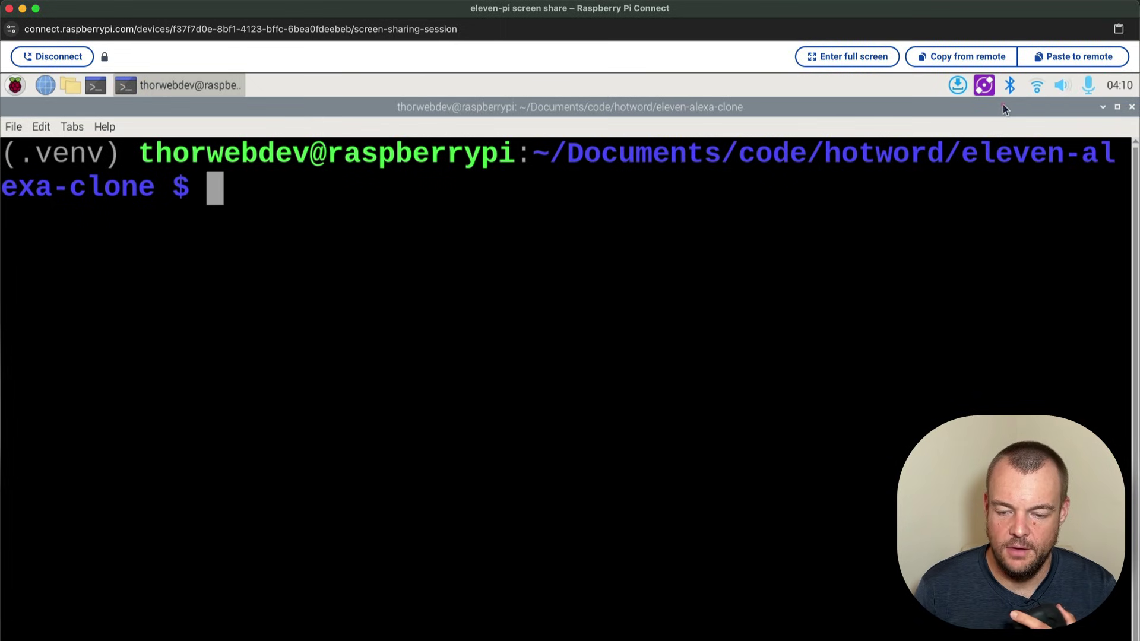
Check the Pi's audio output devices and speaker volume from the tray
{"action": "right_click", "coordinate": [1064, 85]}
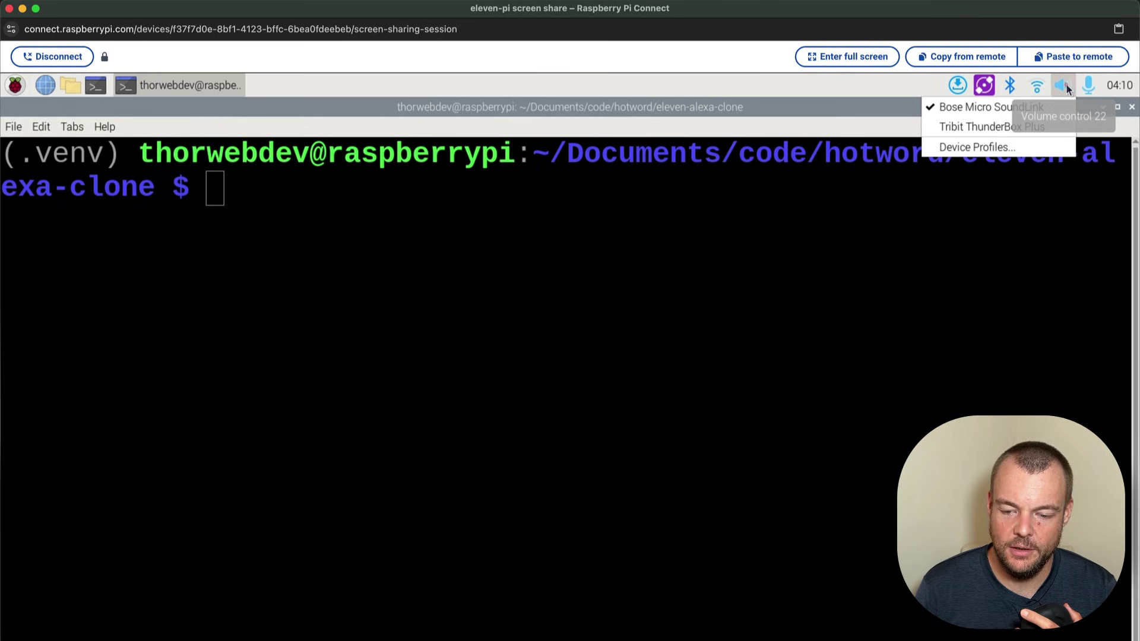
{"action": "left_click", "coordinate": [1067, 85]}
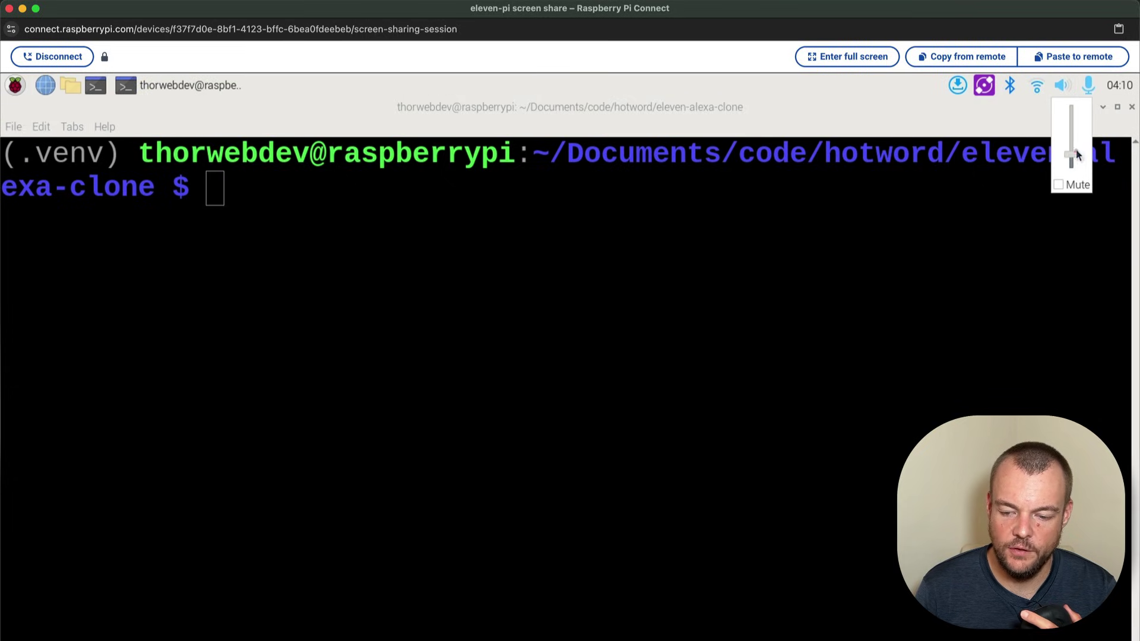
{"action": "left_click", "coordinate": [1086, 83]}
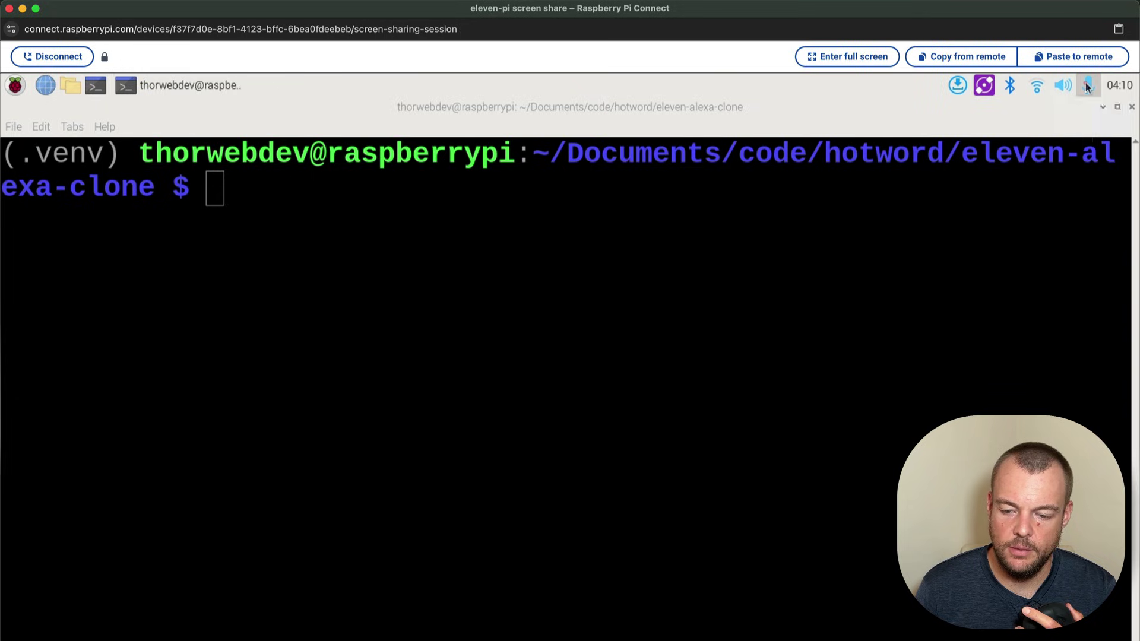
Confirm the active microphone is Bose Micro SoundLink at full volume
{"action": "right_click", "coordinate": [1086, 82]}
{"action": "left_click", "coordinate": [1085, 86]}
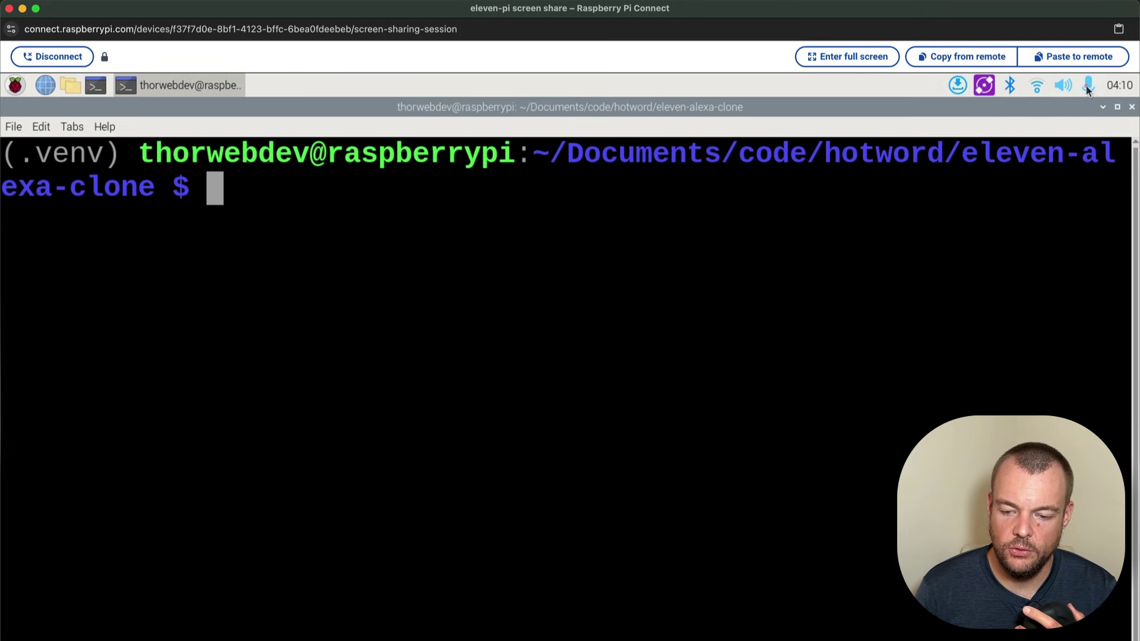
{"action": "right_click", "coordinate": [1088, 90]}
{"action": "left_click", "coordinate": [1061, 122]}
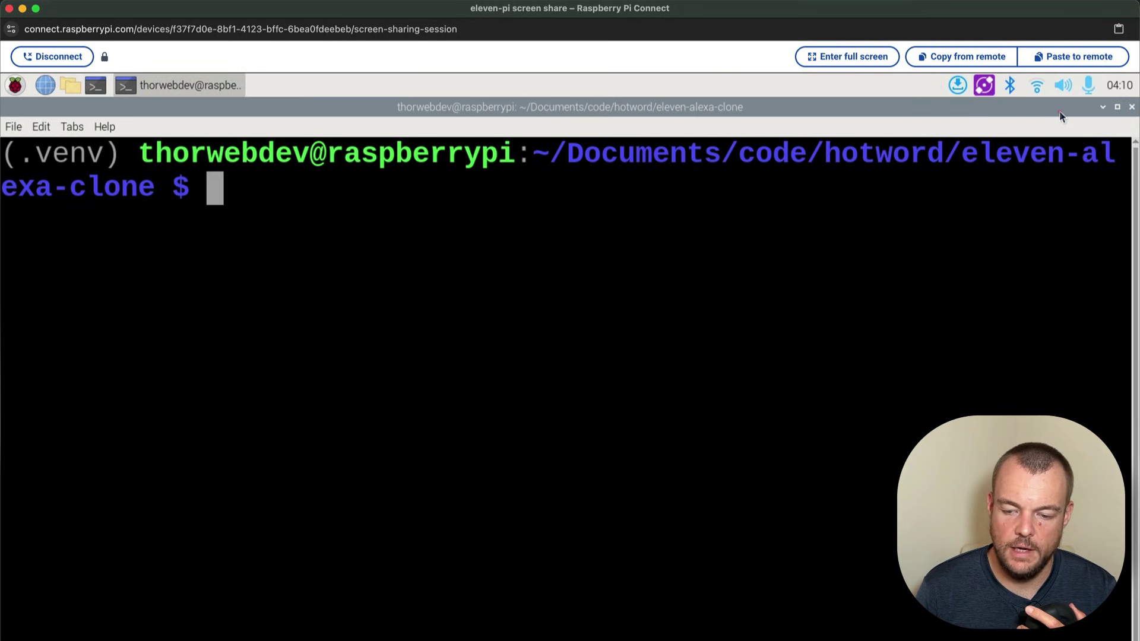
{"action": "right_click", "coordinate": [1087, 82]}
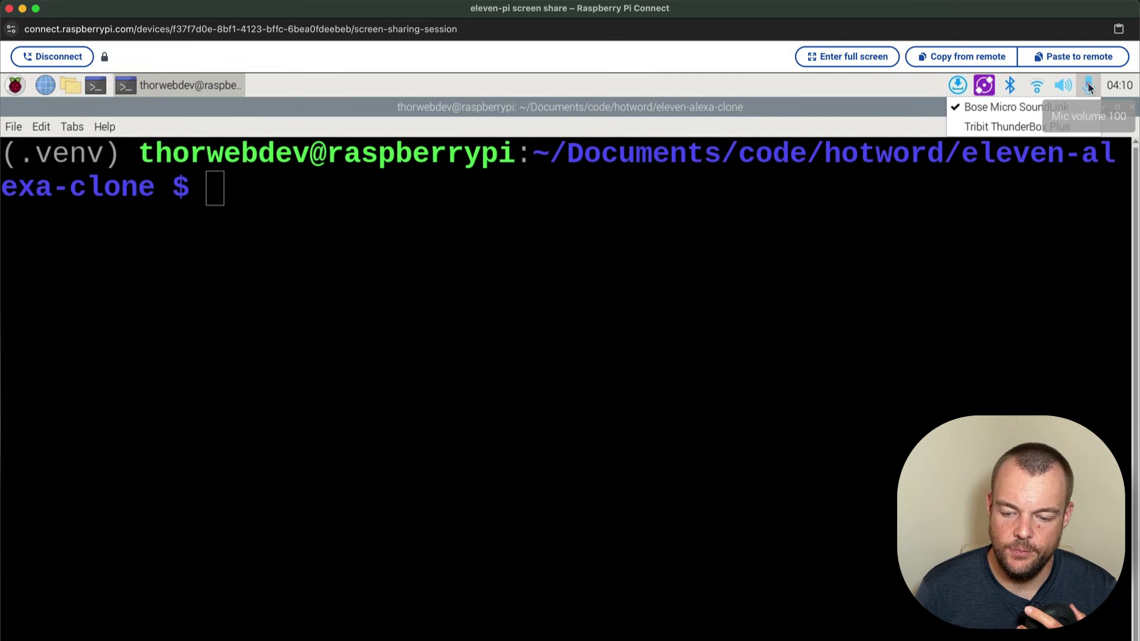
{"action": "left_click", "coordinate": [1088, 83]}
{"action": "right_click", "coordinate": [1089, 86]}
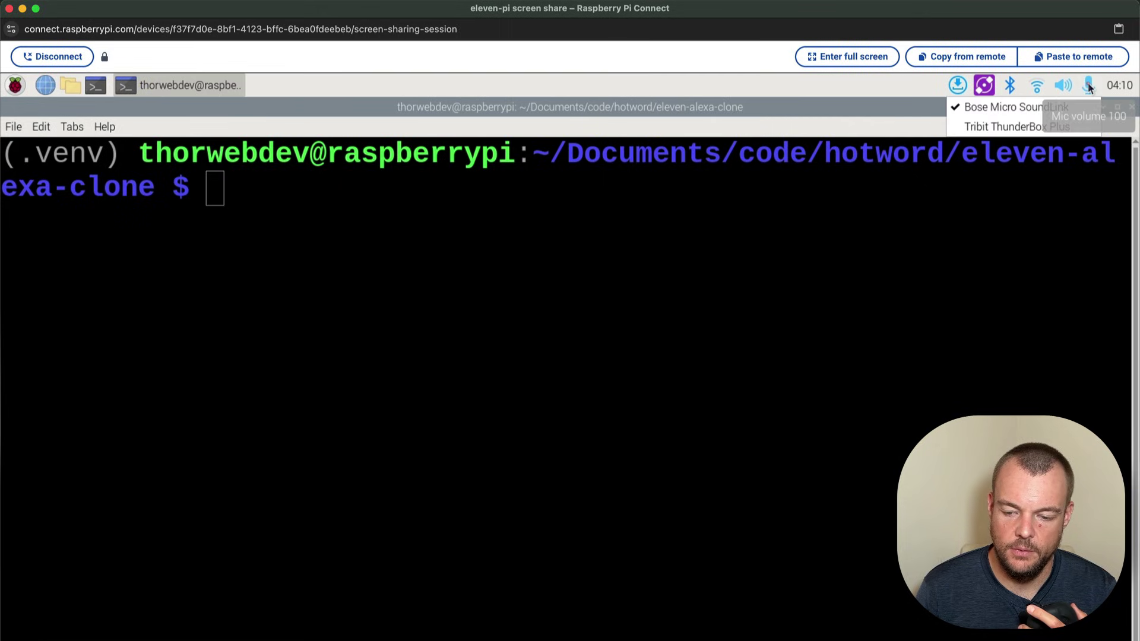
{"action": "left_click", "coordinate": [1089, 87]}
{"action": "left_click", "coordinate": [1090, 87]}
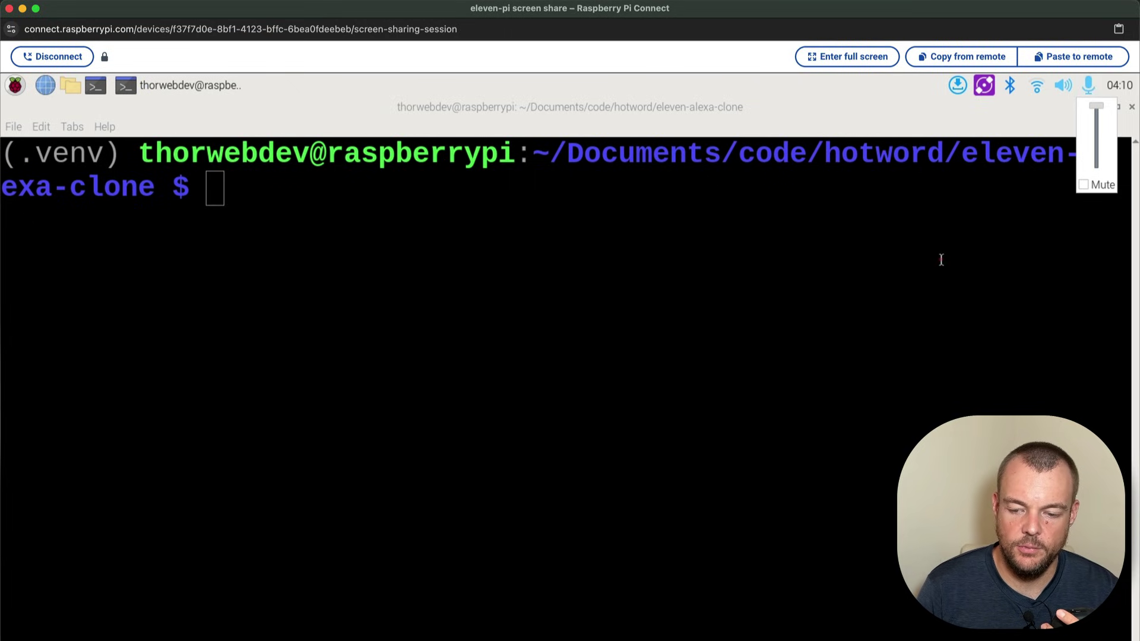
Check the Pi's wireless connection and run hotword.py to hold a conversation
{"action": "left_click", "coordinate": [1037, 93]}
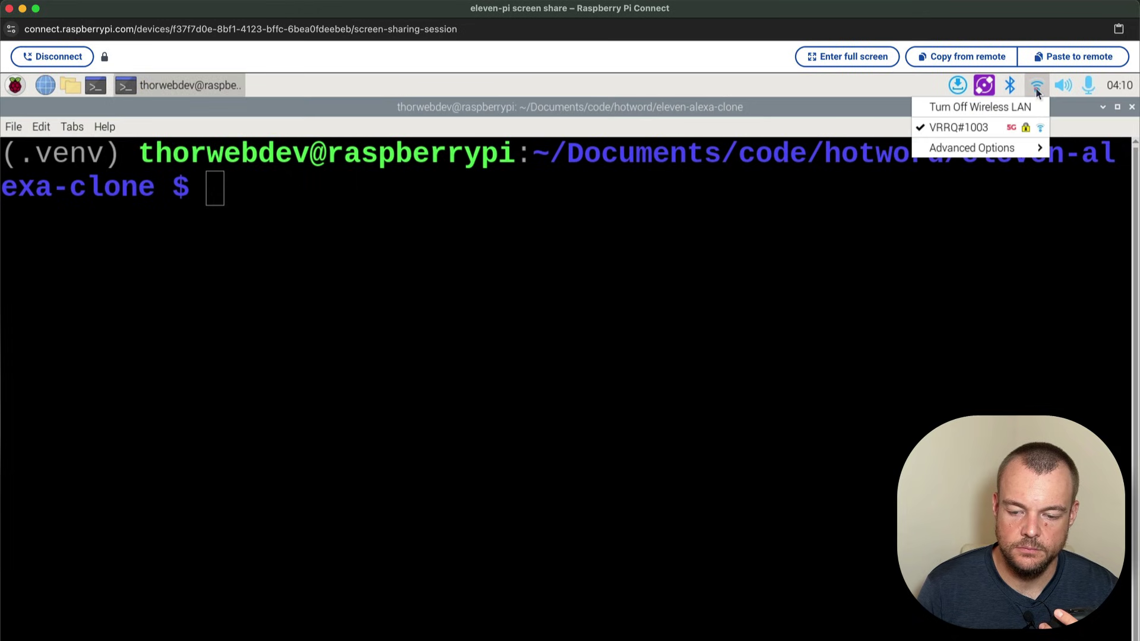
{"action": "left_click", "coordinate": [1038, 93]}
{"action": "type", "text": "p"}
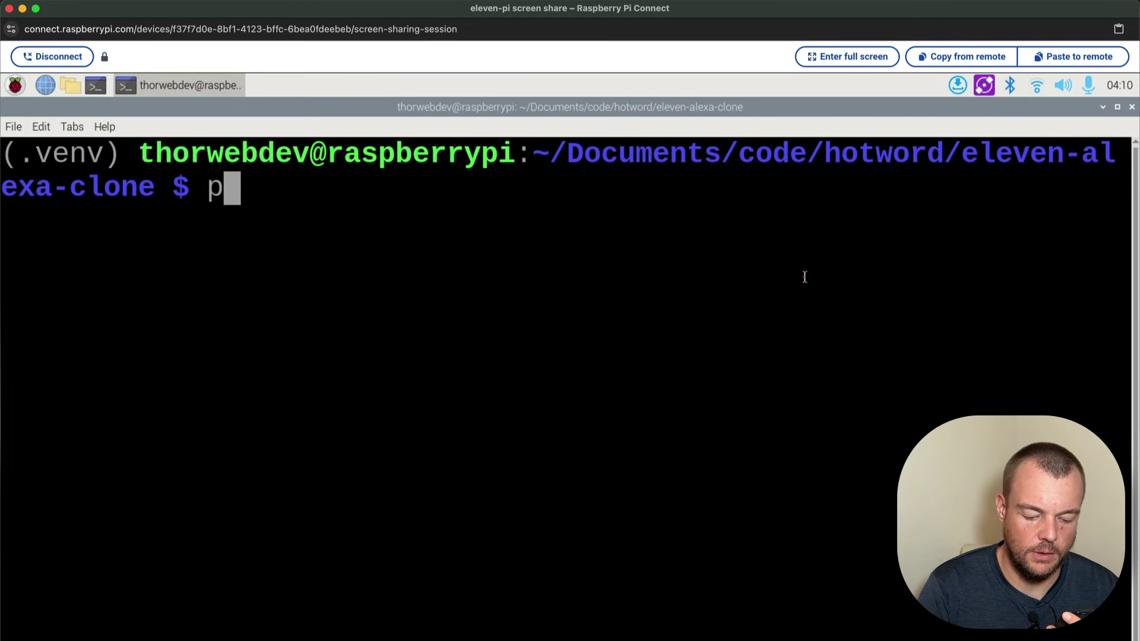
{"action": "type", "text": "ython "}
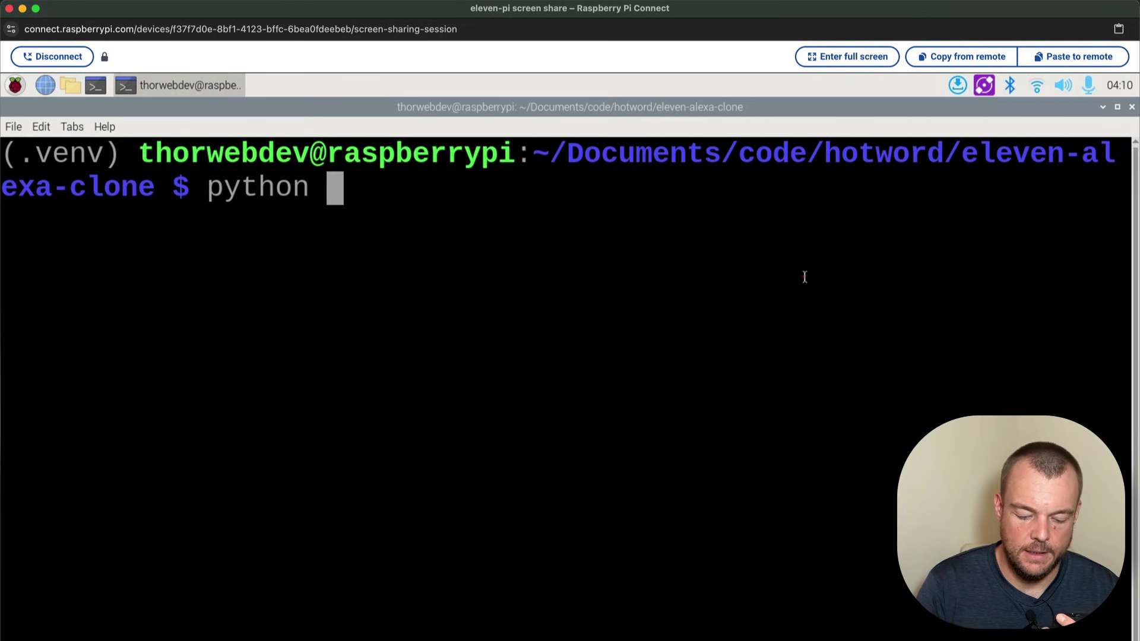
{"action": "type", "text": "hotword."}
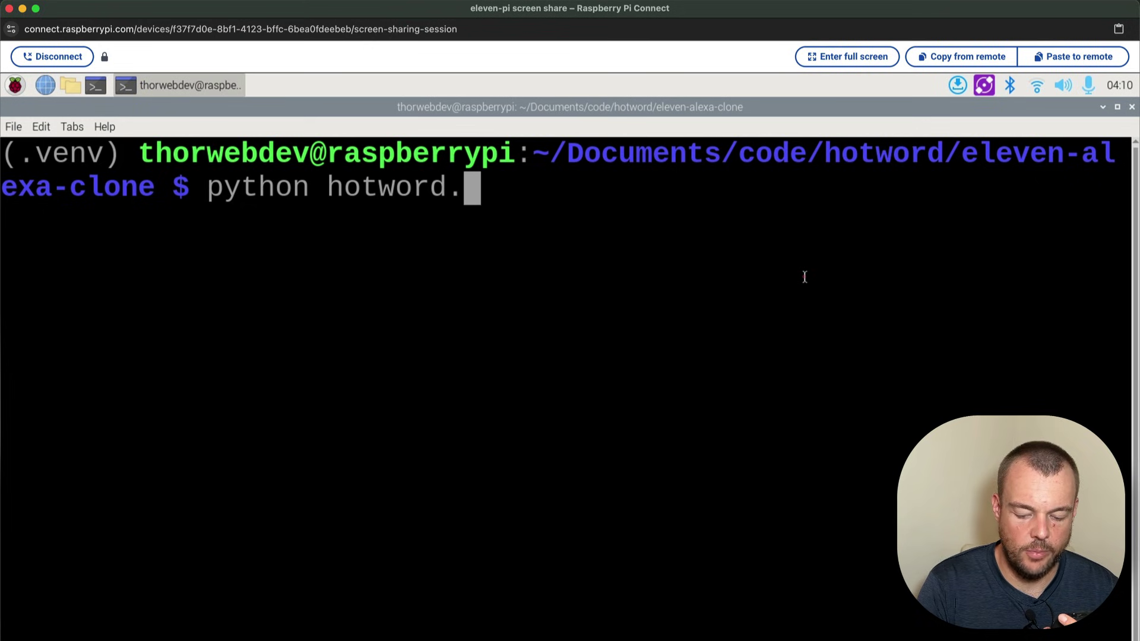
{"action": "type", "text": "py"}
{"action": "key", "text": "Return"}
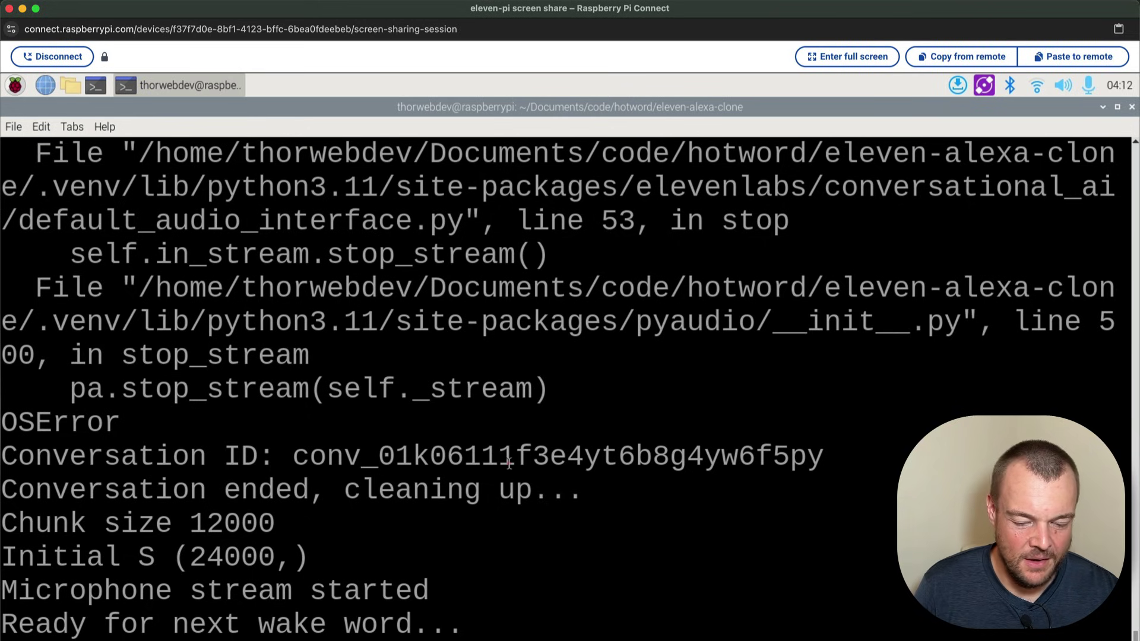
Copy the printed conversation ID and find its 11:11 call in ElevenLabs Conversations
{"action": "left_click_drag", "start_coordinate": [290, 458], "coordinate": [827, 456]}
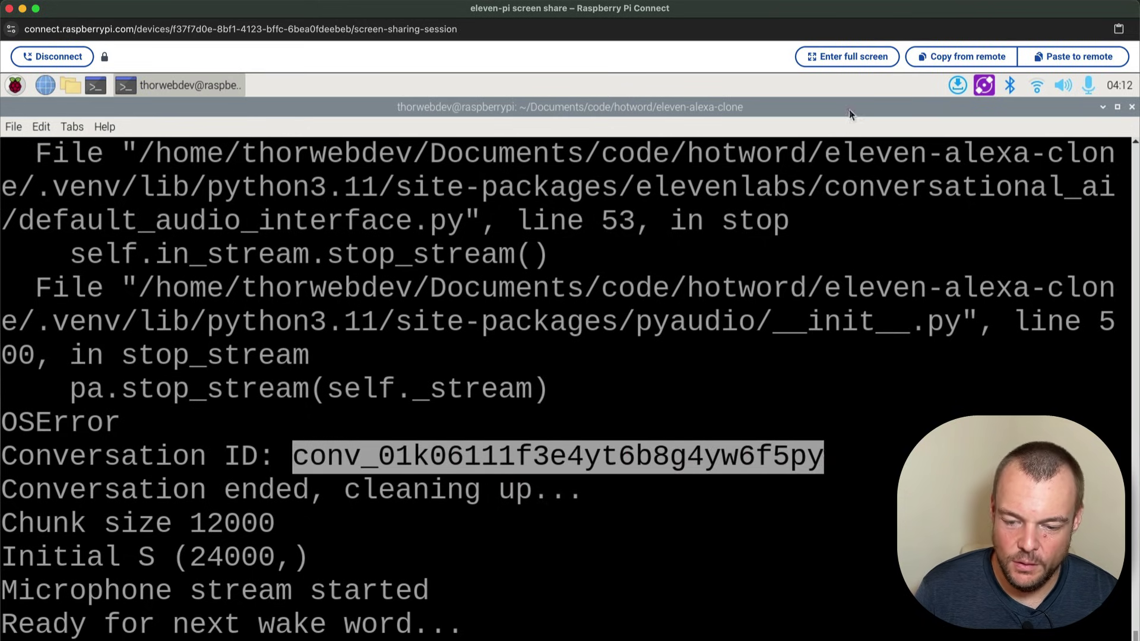
{"action": "left_click", "coordinate": [944, 57]}
{"action": "key", "text": "ctrl+Right"}
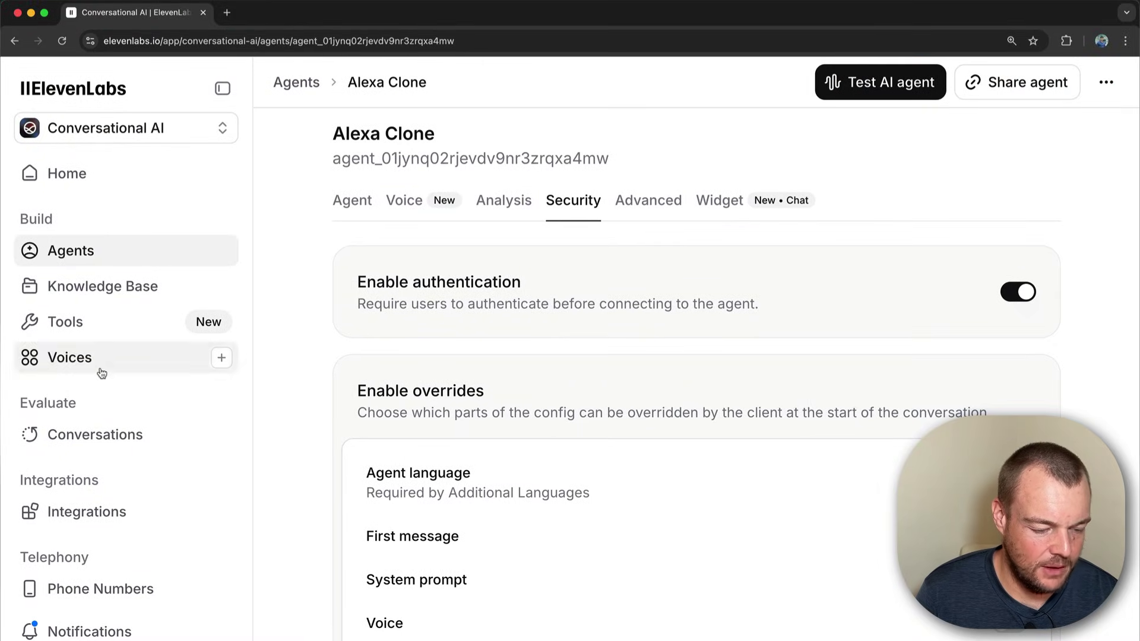
{"action": "left_click", "coordinate": [89, 439]}
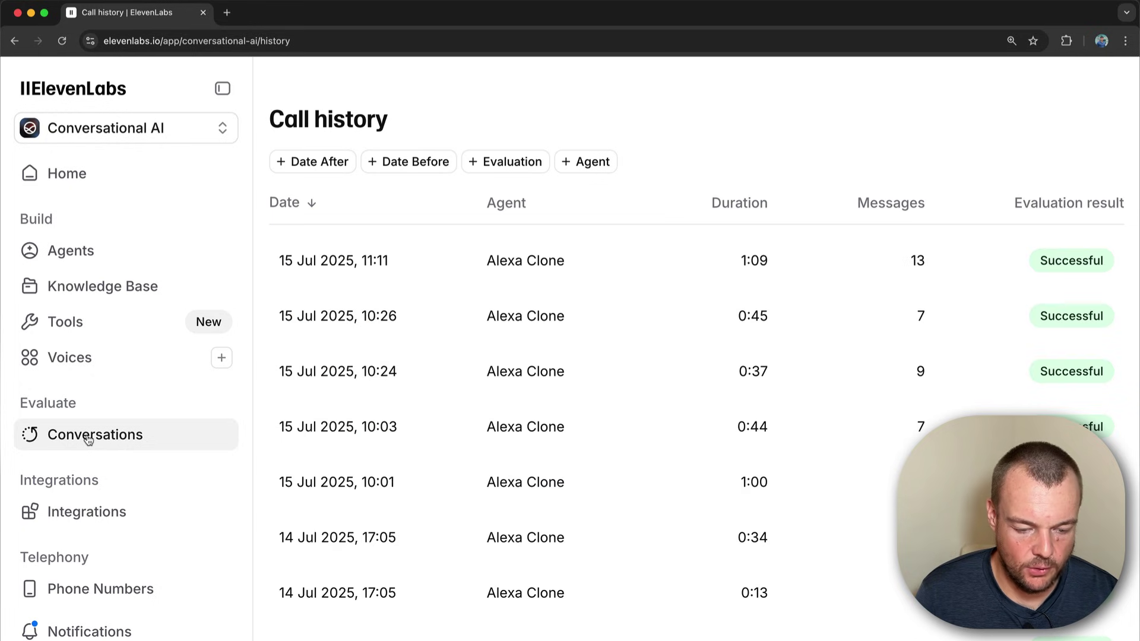
{"action": "key", "text": "ctrl+f"}
{"action": "key", "text": "ctrl+v"}
{"action": "left_click", "coordinate": [350, 267]}
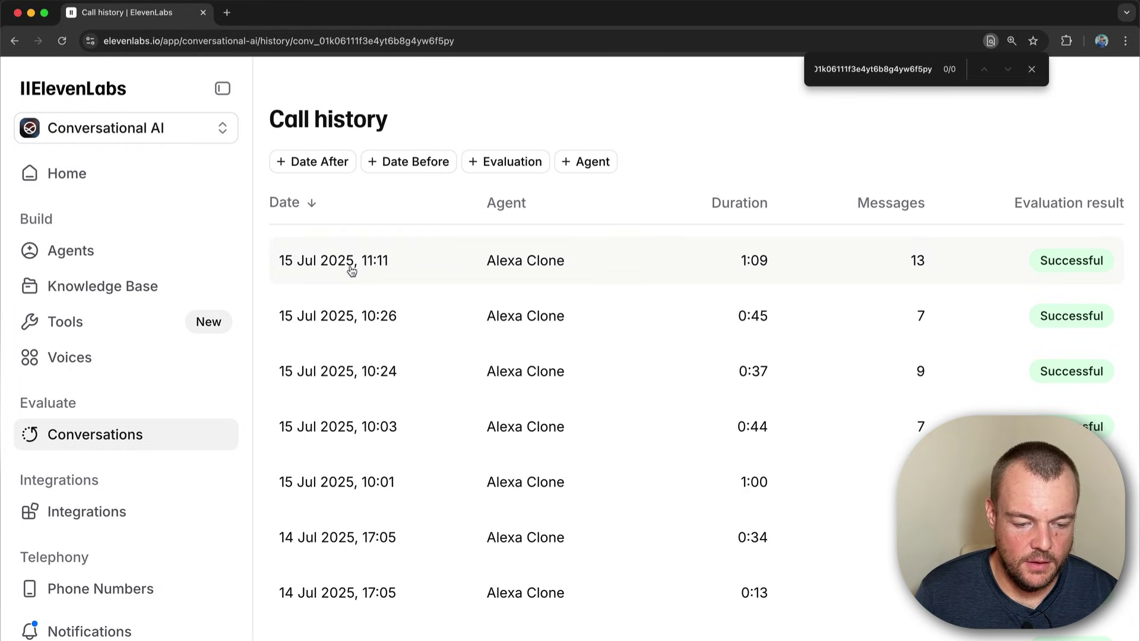
{"action": "key", "text": "Return"}
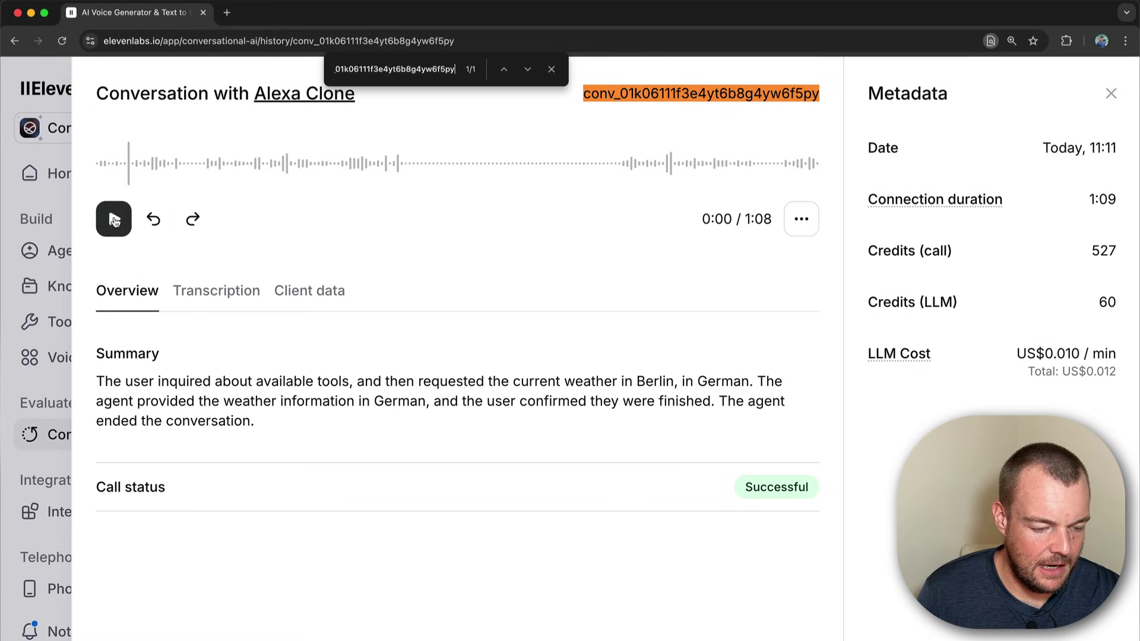
Review the transcript's German Berlin-weather reply, then close the conversation details panel
{"action": "left_click", "coordinate": [224, 287]}
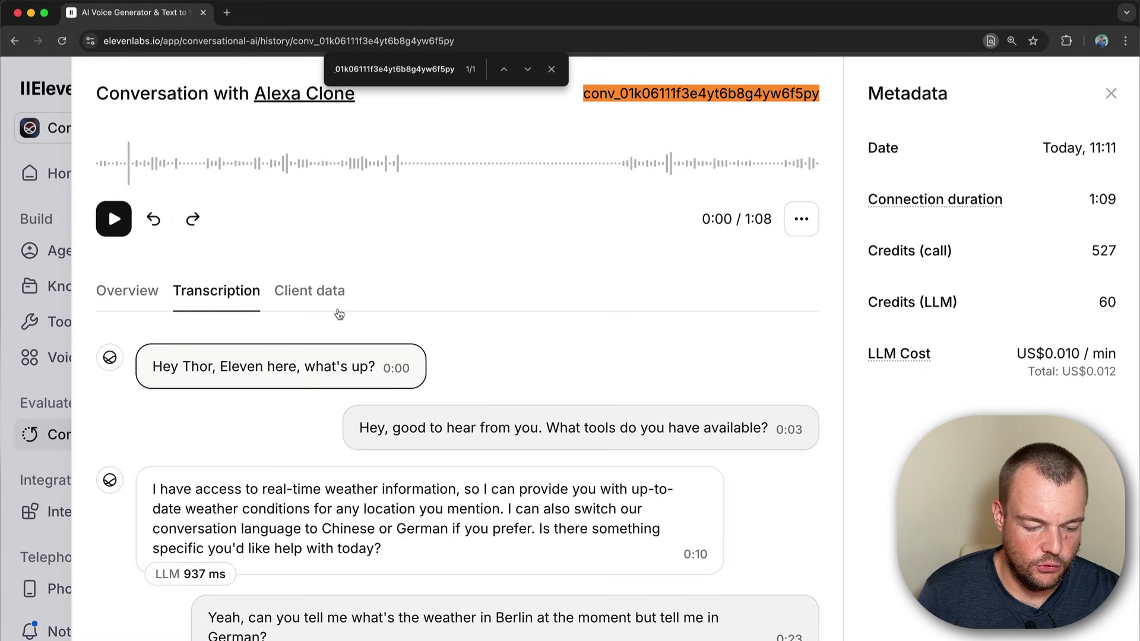
{"action": "scroll", "coordinate": [374, 393], "scroll_direction": "down", "scroll_amount": 3}
{"action": "scroll", "coordinate": [225, 387], "scroll_direction": "down", "scroll_amount": 2}
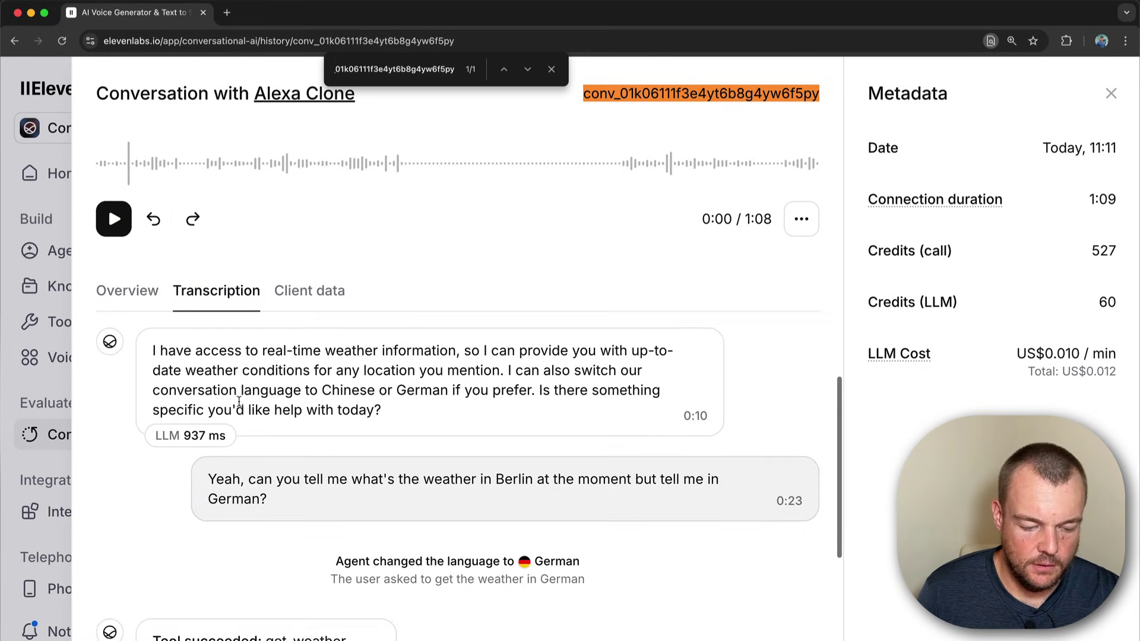
{"action": "scroll", "coordinate": [201, 397], "scroll_direction": "up", "scroll_amount": 2}
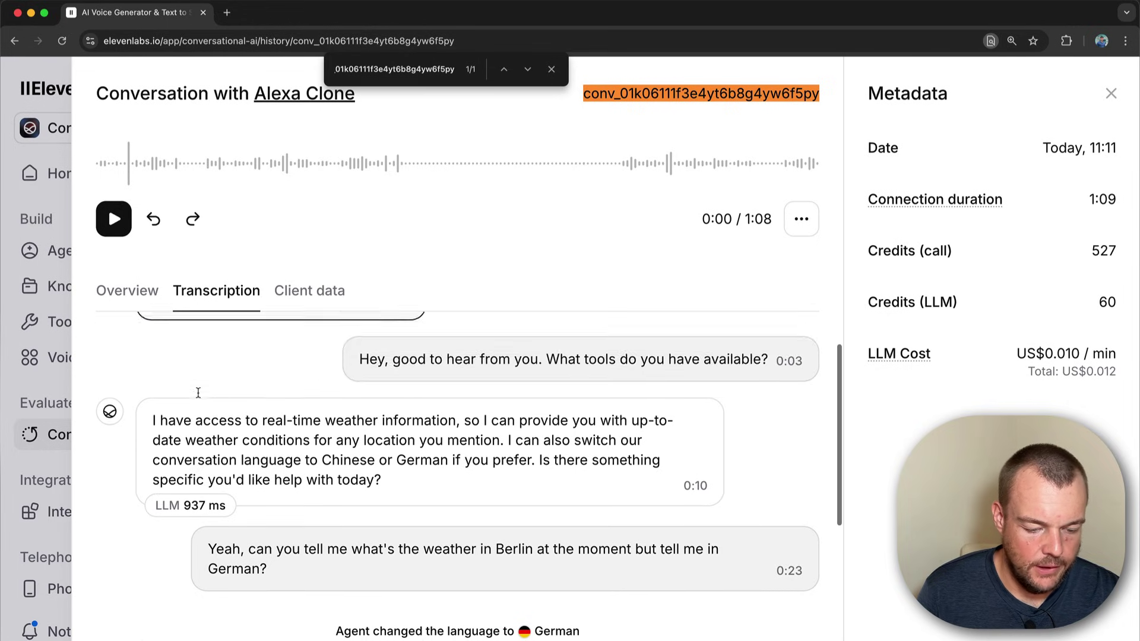
{"action": "scroll", "coordinate": [200, 399], "scroll_direction": "down", "scroll_amount": 1}
{"action": "scroll", "coordinate": [201, 398], "scroll_direction": "down", "scroll_amount": 1}
{"action": "scroll", "coordinate": [199, 398], "scroll_direction": "down", "scroll_amount": 2}
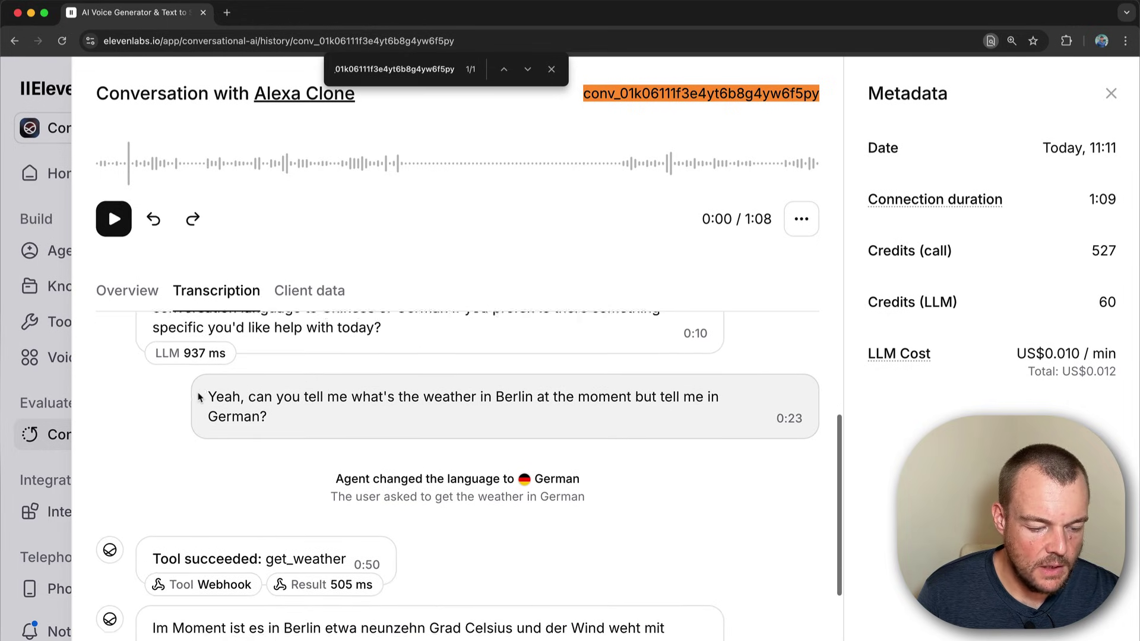
{"action": "scroll", "coordinate": [200, 398], "scroll_direction": "down", "scroll_amount": 1}
{"action": "scroll", "coordinate": [351, 377], "scroll_direction": "down", "scroll_amount": 3}
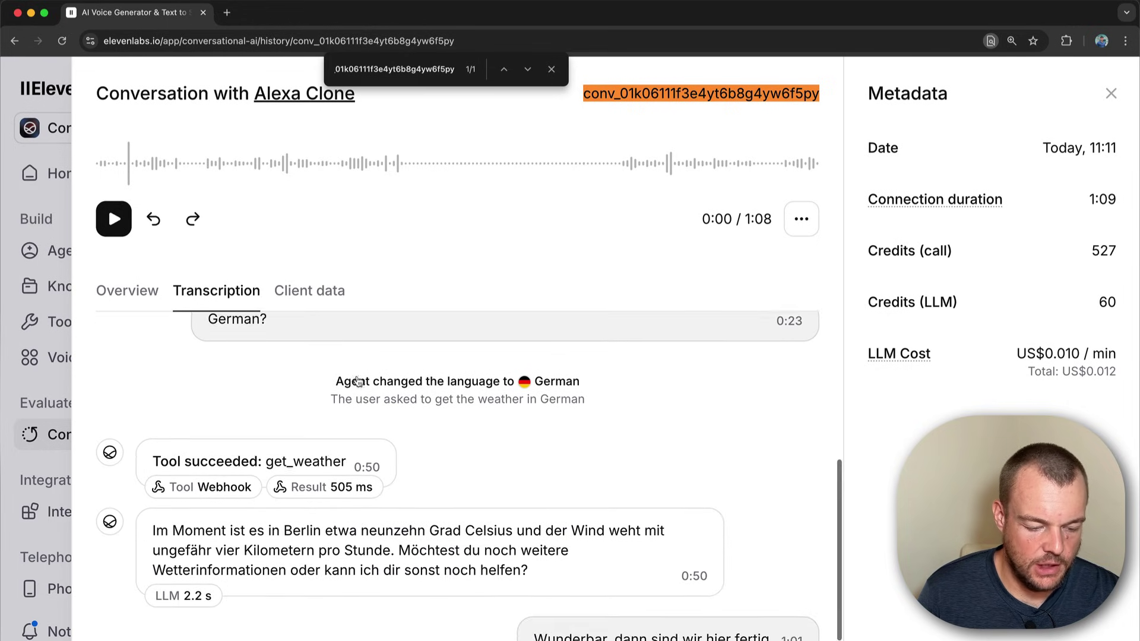
{"action": "scroll", "coordinate": [312, 388], "scroll_direction": "up", "scroll_amount": 2}
{"action": "scroll", "coordinate": [306, 391], "scroll_direction": "down", "scroll_amount": 1}
{"action": "scroll", "coordinate": [307, 391], "scroll_direction": "down", "scroll_amount": 1}
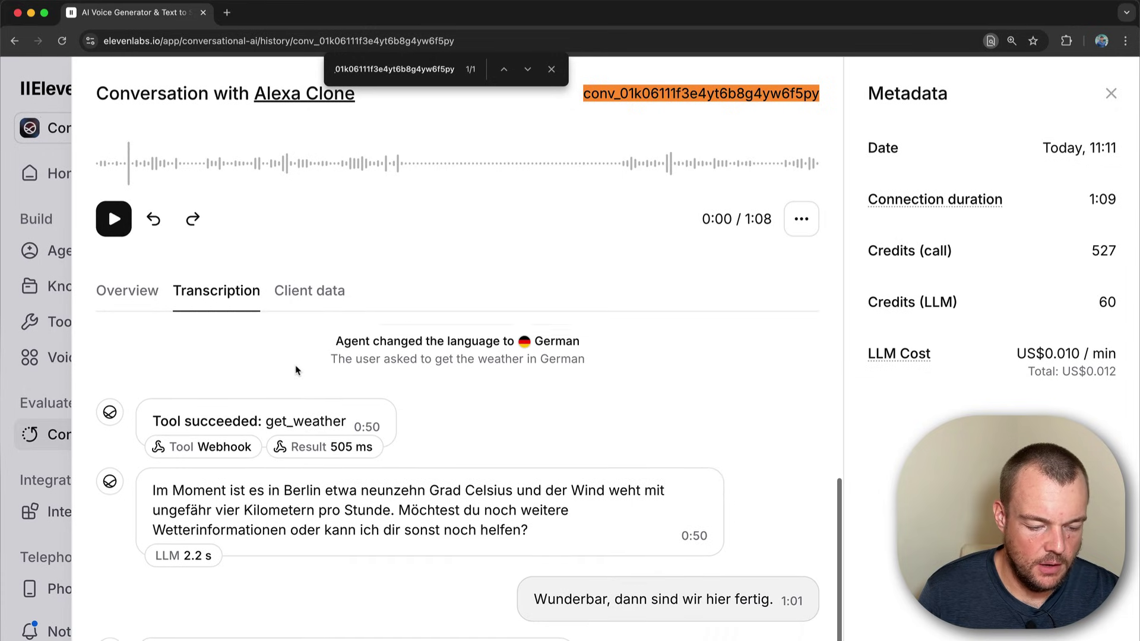
{"action": "scroll", "coordinate": [289, 408], "scroll_direction": "up", "scroll_amount": 1}
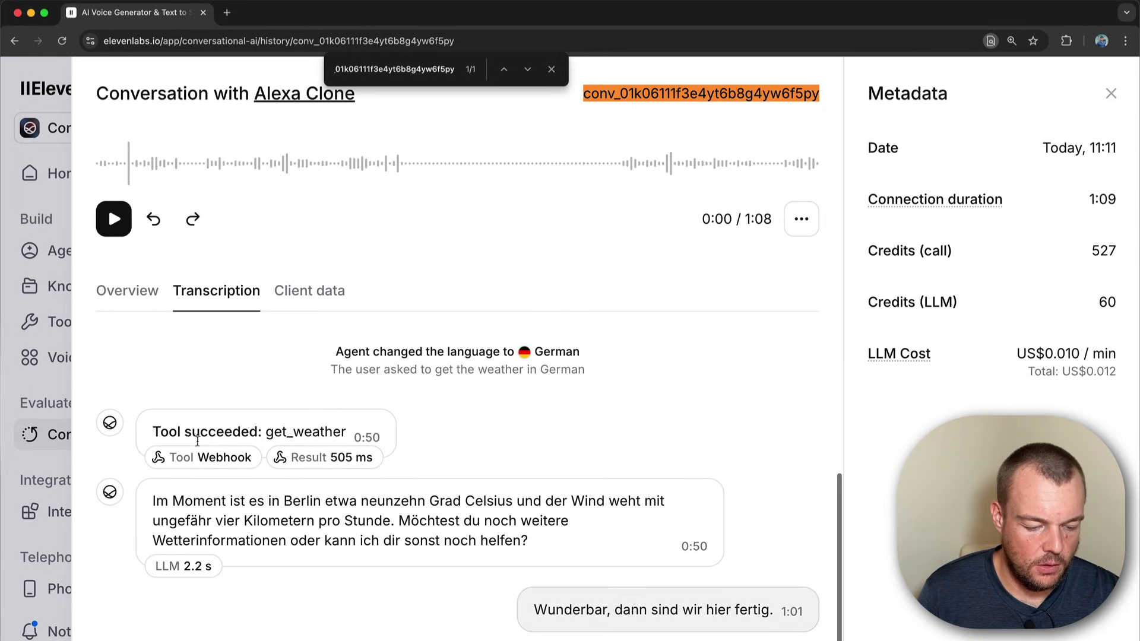
{"action": "scroll", "coordinate": [186, 455], "scroll_direction": "up", "scroll_amount": 2}
{"action": "scroll", "coordinate": [187, 455], "scroll_direction": "down", "scroll_amount": 2}
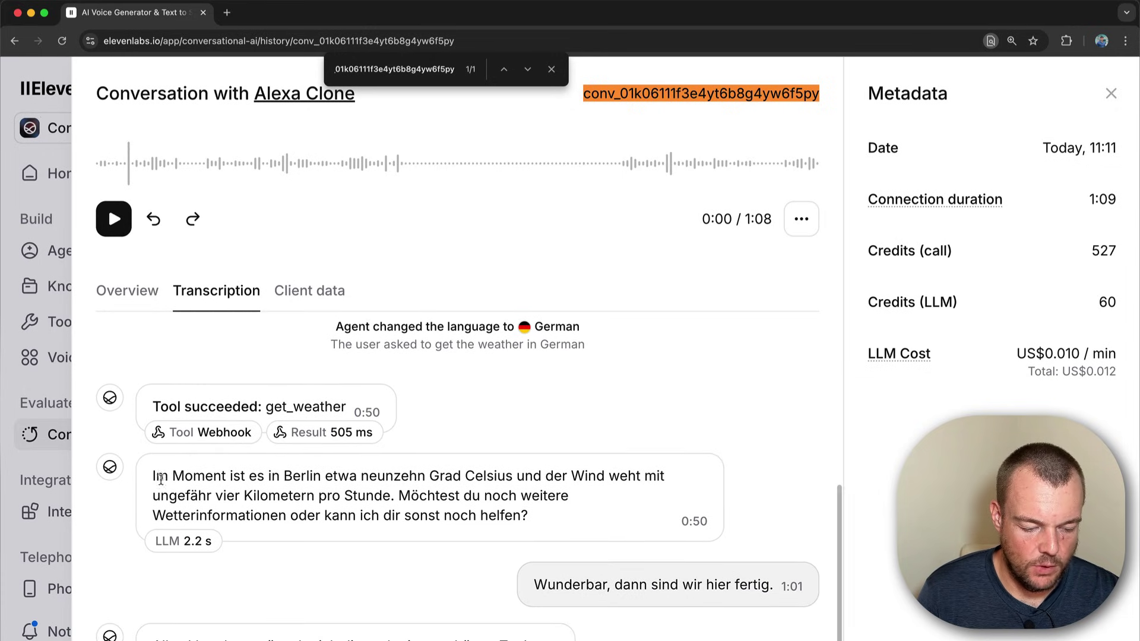
{"action": "left_click_drag", "start_coordinate": [151, 482], "coordinate": [534, 497]}
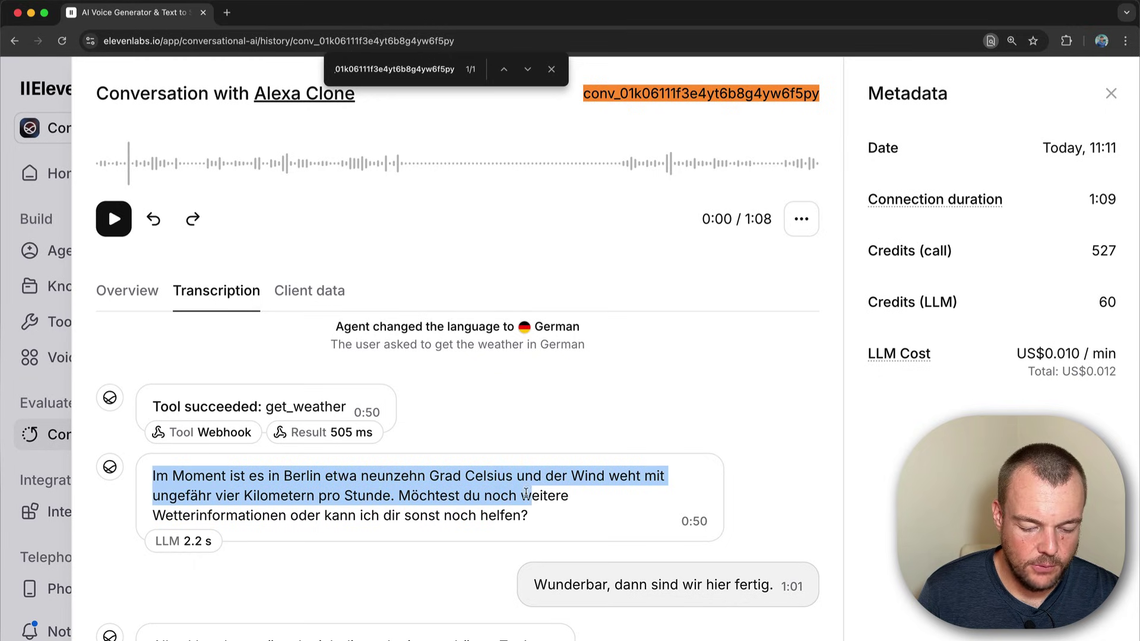
{"action": "scroll", "coordinate": [525, 495], "scroll_direction": "down", "scroll_amount": 2}
{"action": "scroll", "coordinate": [526, 492], "scroll_direction": "up", "scroll_amount": 10}
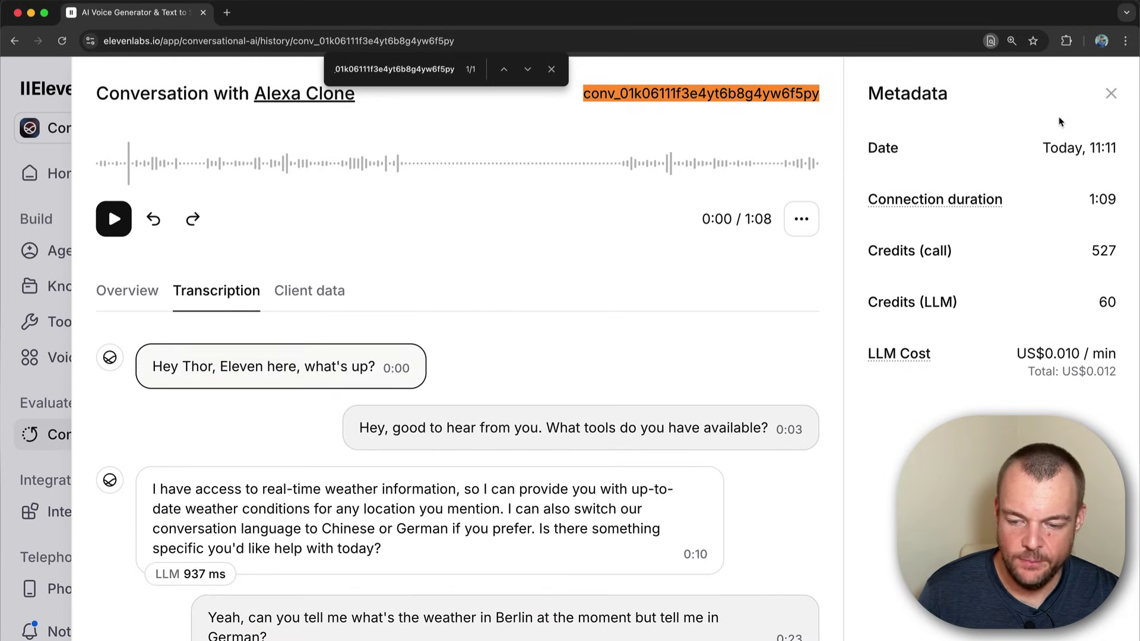
{"action": "left_click", "coordinate": [1110, 96]}
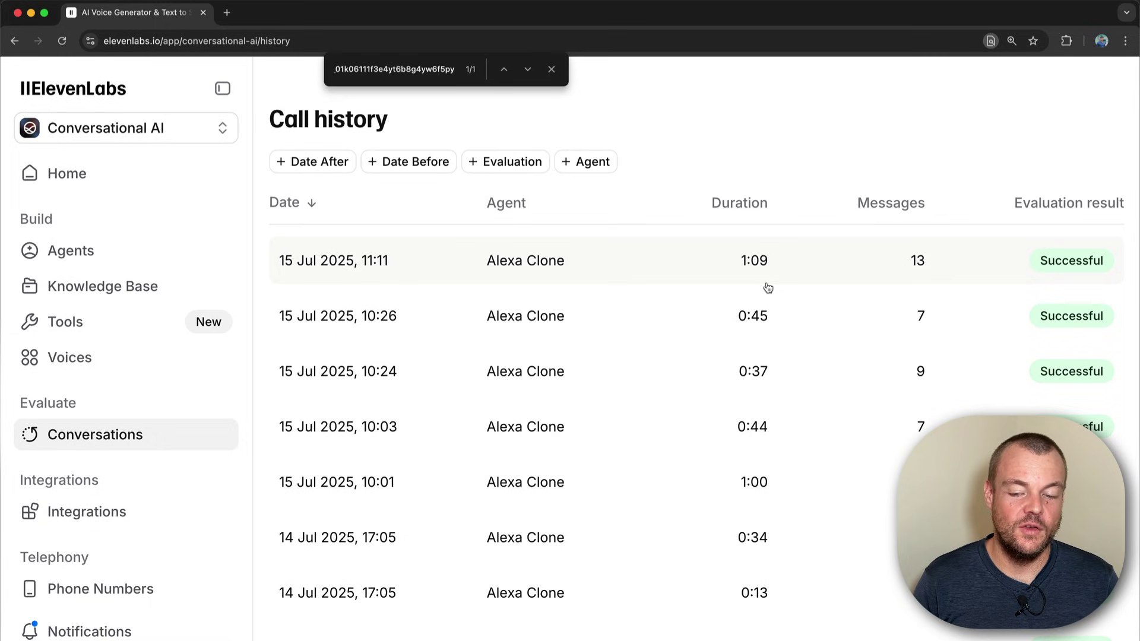
Bring the hotword.py tab to the front in VS Code
{"action": "key", "text": "ctrl+Right"}
{"action": "left_click", "coordinate": [327, 59]}
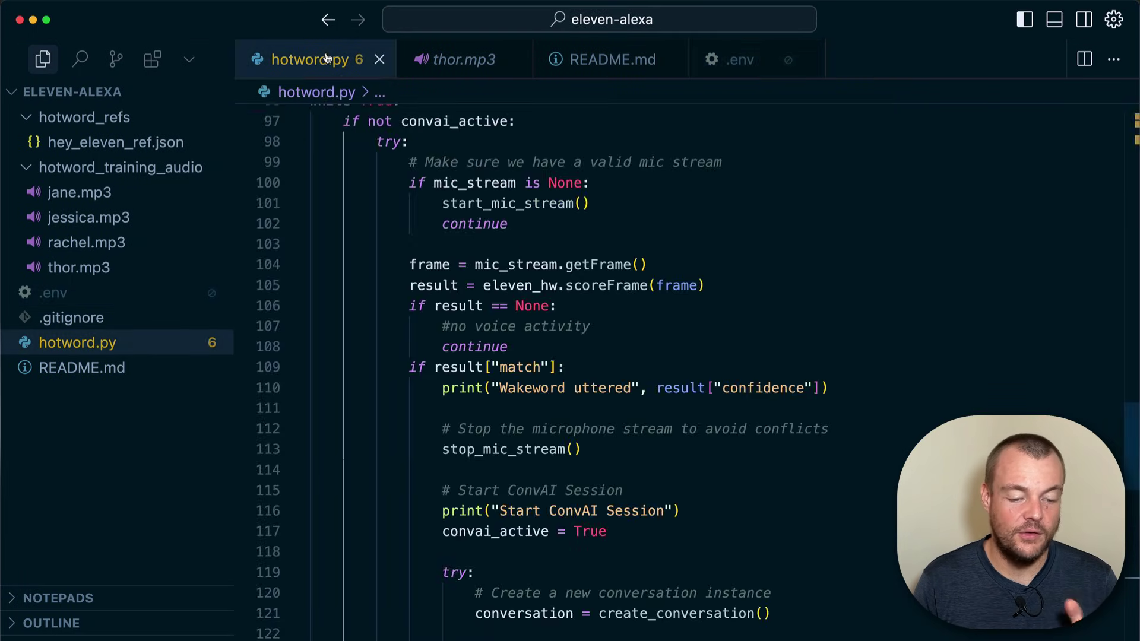
{"action": "scroll", "coordinate": [526, 255], "scroll_direction": "up", "scroll_amount": 20}
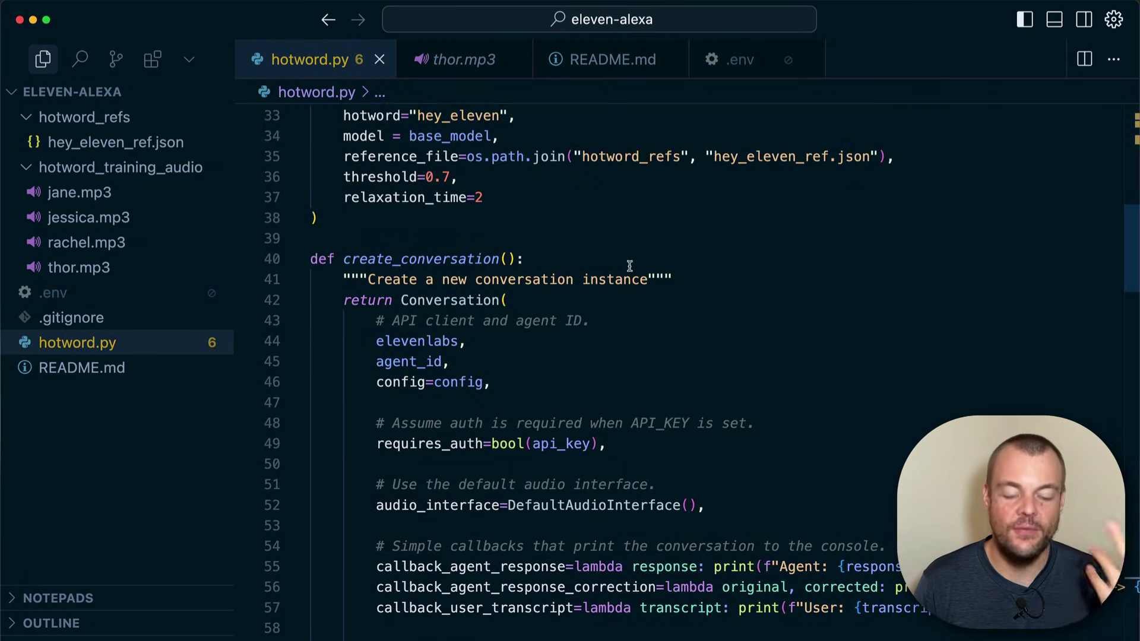
{"action": "scroll", "coordinate": [632, 330], "scroll_direction": "down", "scroll_amount": 5}
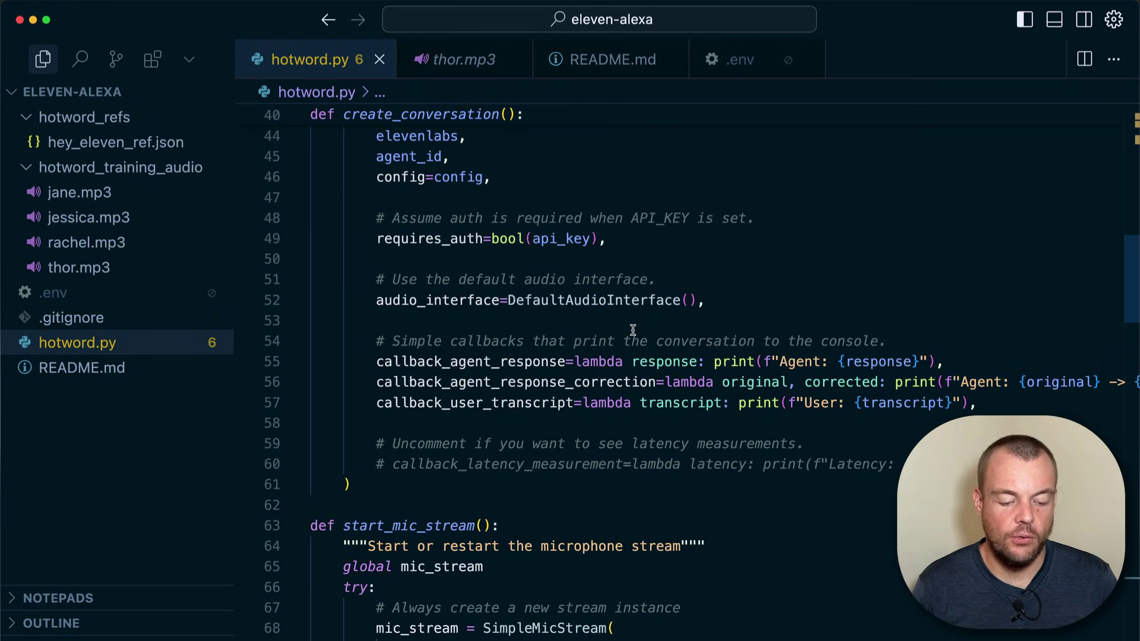
{"action": "scroll", "coordinate": [751, 496], "scroll_direction": "down", "scroll_amount": 5}
{"action": "scroll", "coordinate": [753, 496], "scroll_direction": "down", "scroll_amount": 2}
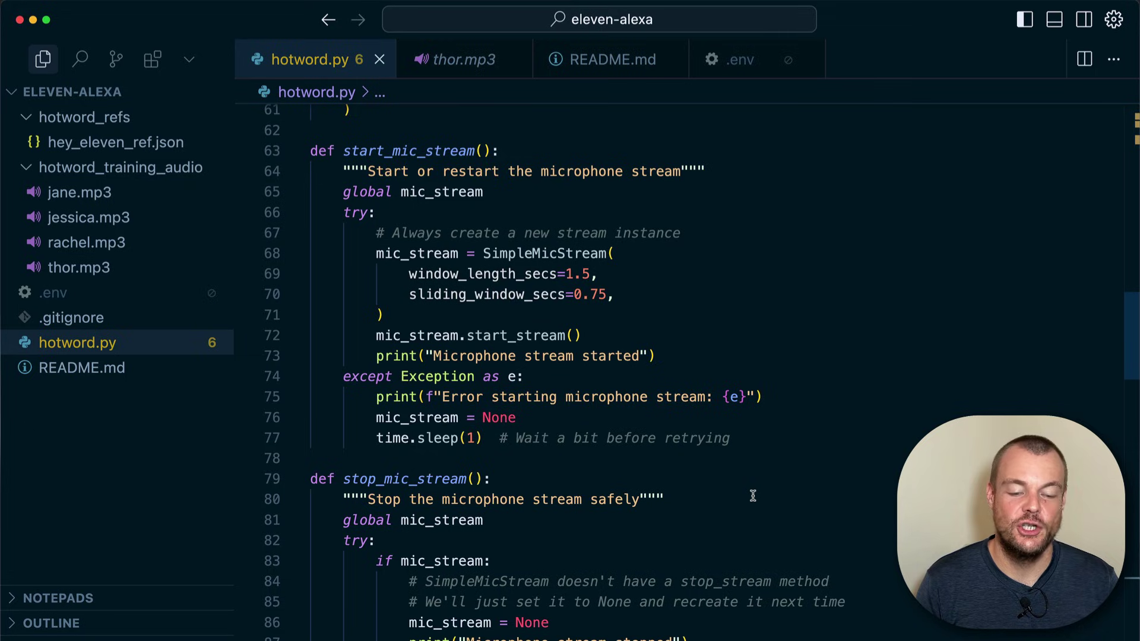
{"action": "scroll", "coordinate": [752, 497], "scroll_direction": "down", "scroll_amount": 1}
{"action": "scroll", "coordinate": [753, 496], "scroll_direction": "down", "scroll_amount": 3}
{"action": "scroll", "coordinate": [813, 400], "scroll_direction": "down", "scroll_amount": 3}
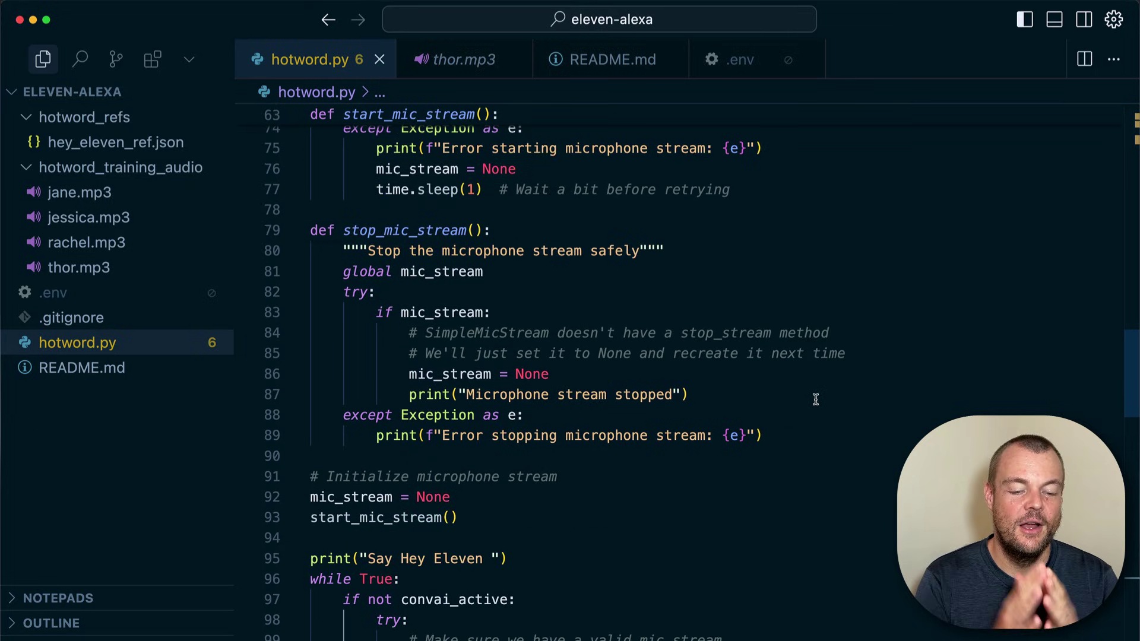
{"action": "scroll", "coordinate": [815, 400], "scroll_direction": "down", "scroll_amount": 2}
{"action": "scroll", "coordinate": [815, 399], "scroll_direction": "down", "scroll_amount": 2}
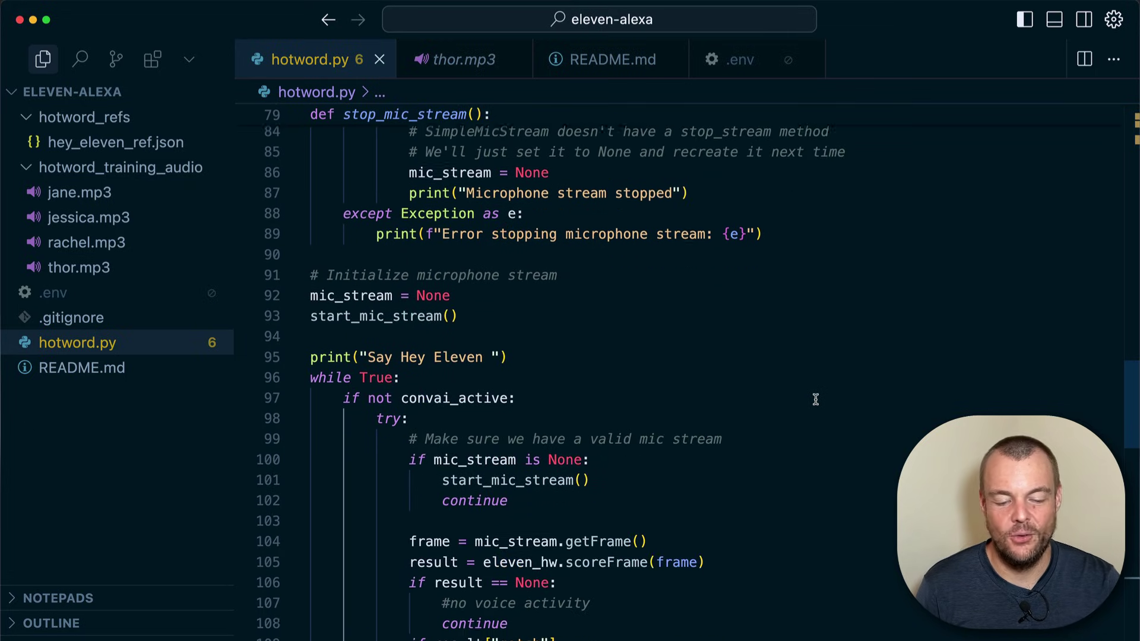
{"action": "scroll", "coordinate": [814, 399], "scroll_direction": "down", "scroll_amount": 2}
{"action": "scroll", "coordinate": [815, 399], "scroll_direction": "down", "scroll_amount": 1}
{"action": "scroll", "coordinate": [815, 399], "scroll_direction": "left", "scroll_amount": 1}
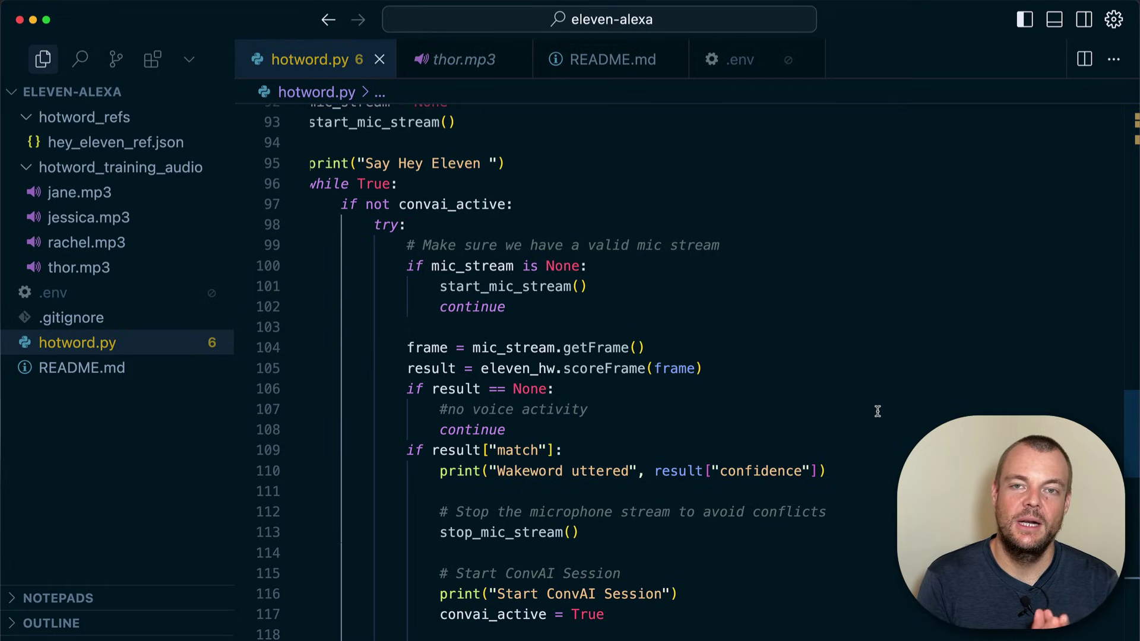